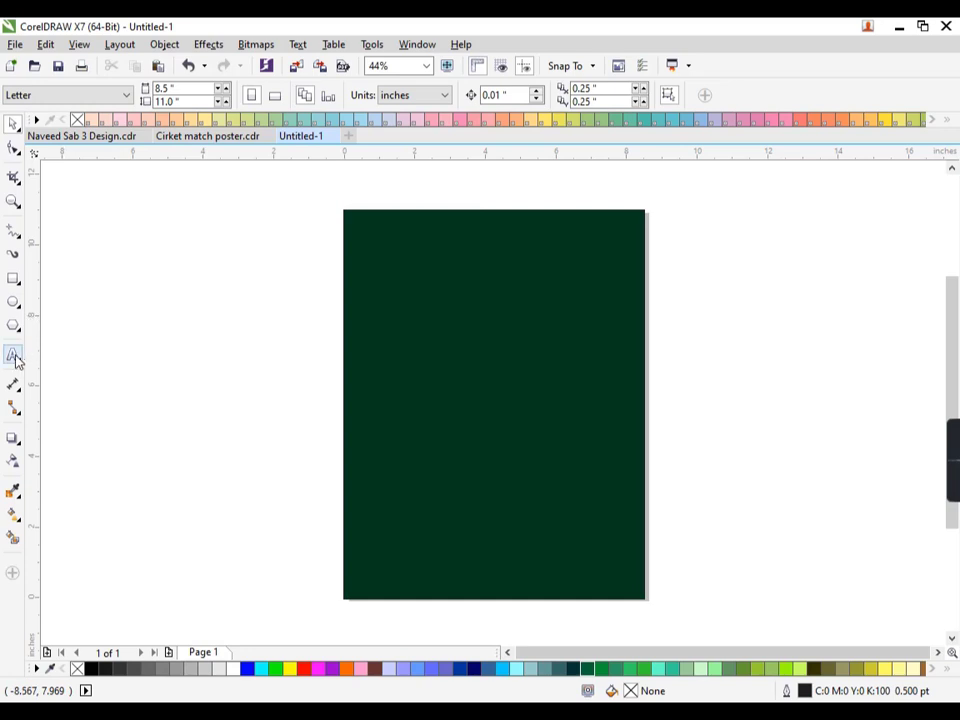
Add "PAKISTAN" and "WON THE MATCH" as two lines of artistic text beside the green page
{"action": "left_click", "coordinate": [14, 357]}
{"action": "left_click", "coordinate": [202, 332]}
{"action": "type", "text": "PAKISTAN"}
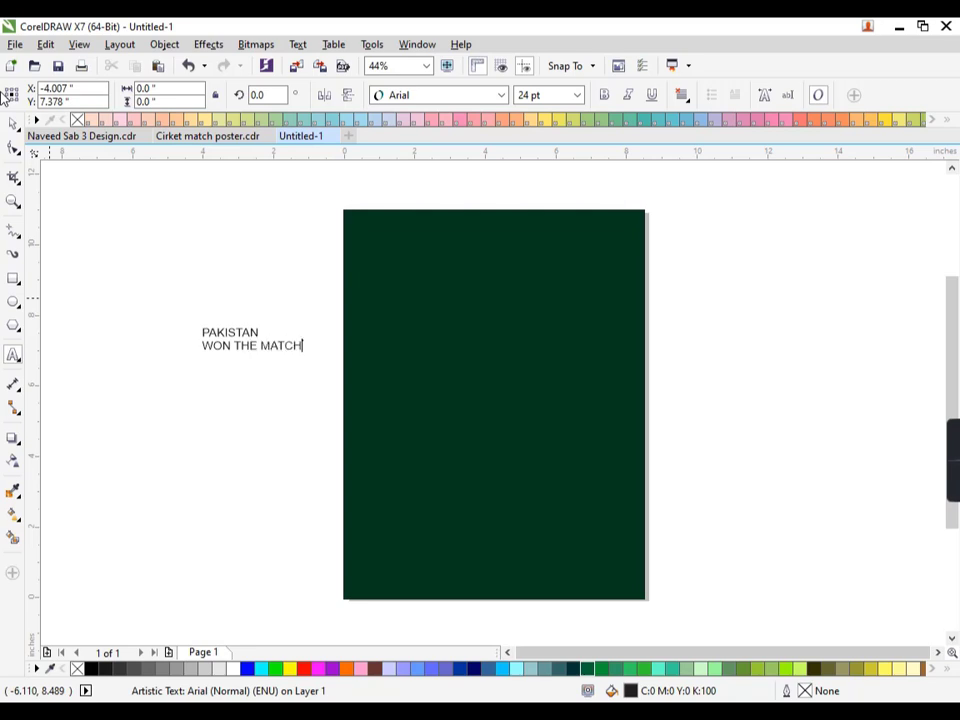
{"action": "left_click", "coordinate": [13, 122]}
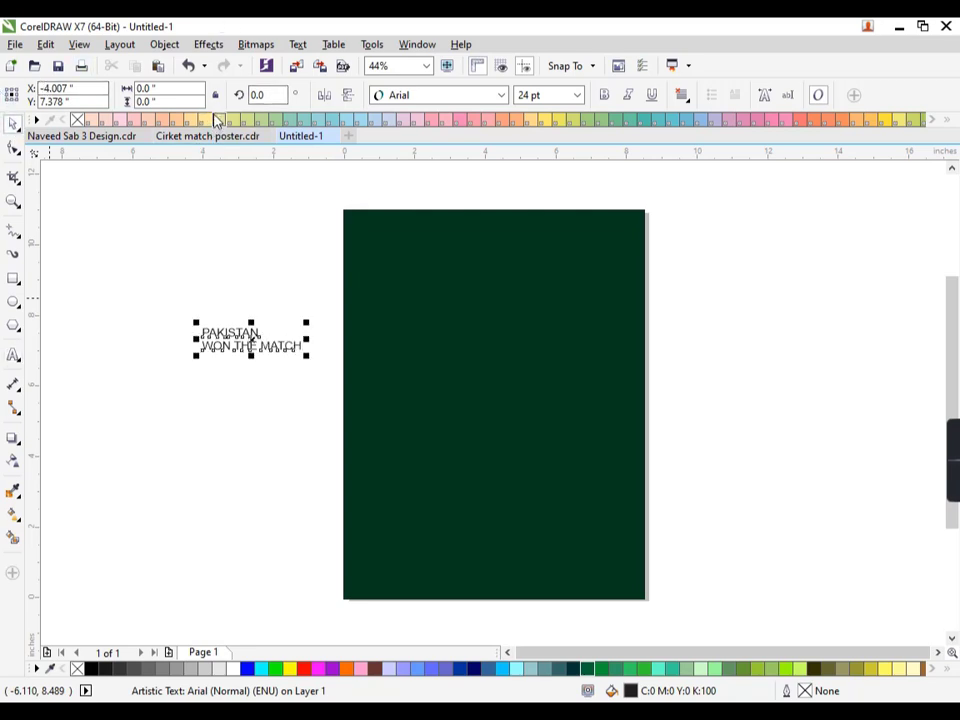
Enlarge the two separate, centred text lines to about 48 pt and place them across the top of the green page
{"action": "left_click_drag", "start_coordinate": [135, 165], "coordinate": [366, 366]}
{"action": "left_click_drag", "start_coordinate": [196, 356], "coordinate": [152, 362]}
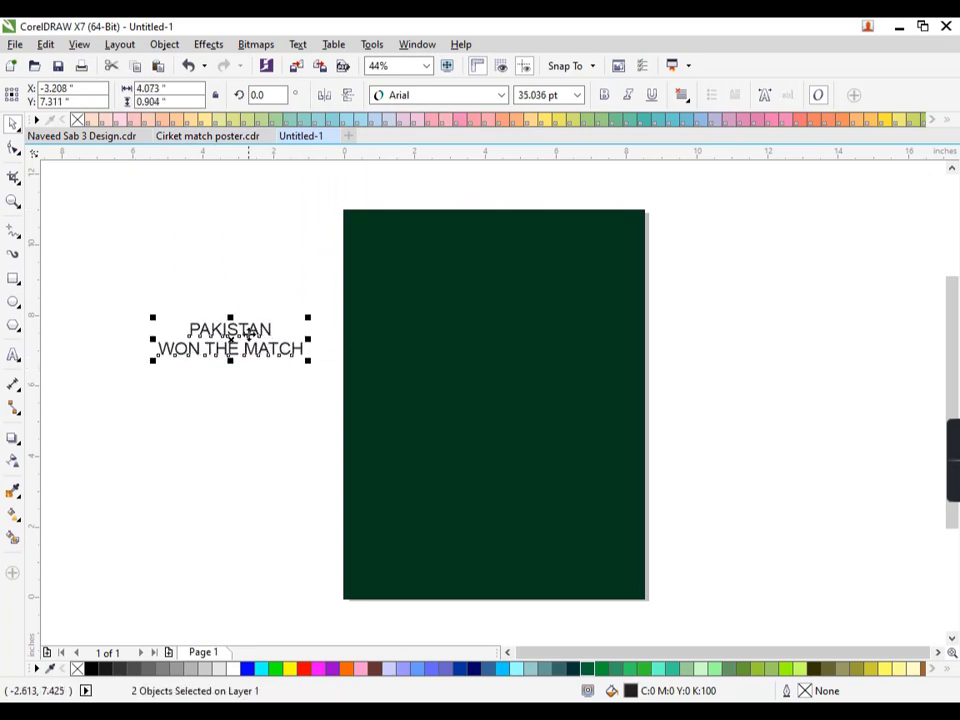
{"action": "left_click_drag", "start_coordinate": [265, 340], "coordinate": [612, 300]}
{"action": "key", "text": "Right"}
{"action": "key", "text": "Right"}
{"action": "key", "text": "Right"}
{"action": "key", "text": "Right"}
{"action": "key", "text": "Right"}
{"action": "key", "text": "Right"}
{"action": "key", "text": "Right"}
{"action": "key", "text": "Right"}
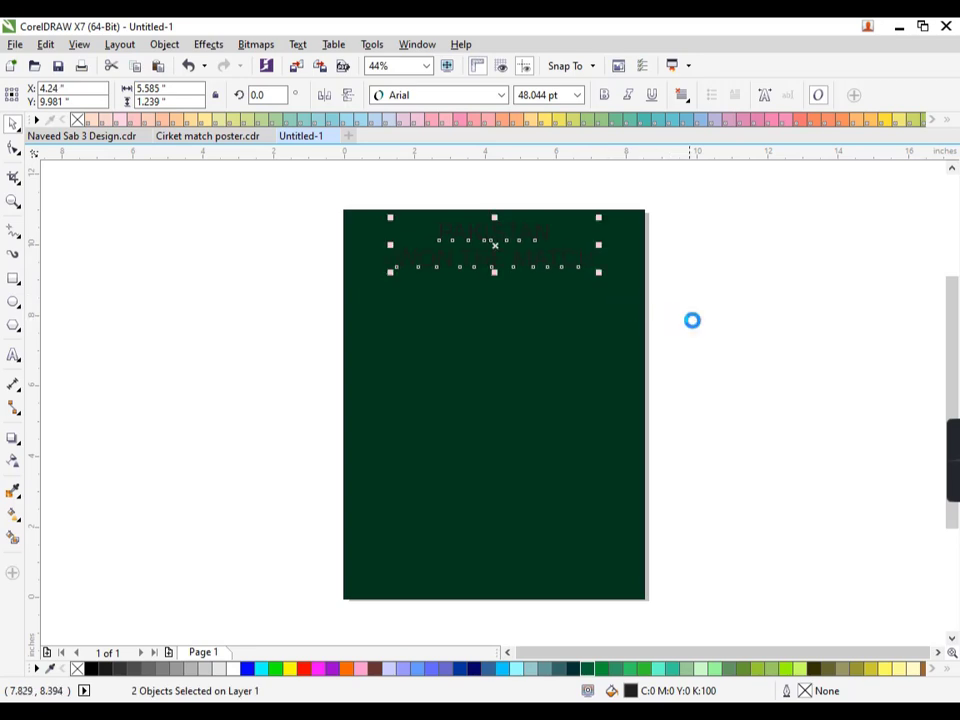
Enlarge both text lines to about 59 pt and set their font to Impact
{"action": "left_click_drag", "start_coordinate": [697, 323], "coordinate": [587, 284]}
{"action": "left_click", "coordinate": [427, 189]}
{"action": "left_click", "coordinate": [479, 232]}
{"action": "left_click", "coordinate": [499, 95]}
{"action": "left_click", "coordinate": [490, 137]}
{"action": "left_click", "coordinate": [538, 194]}
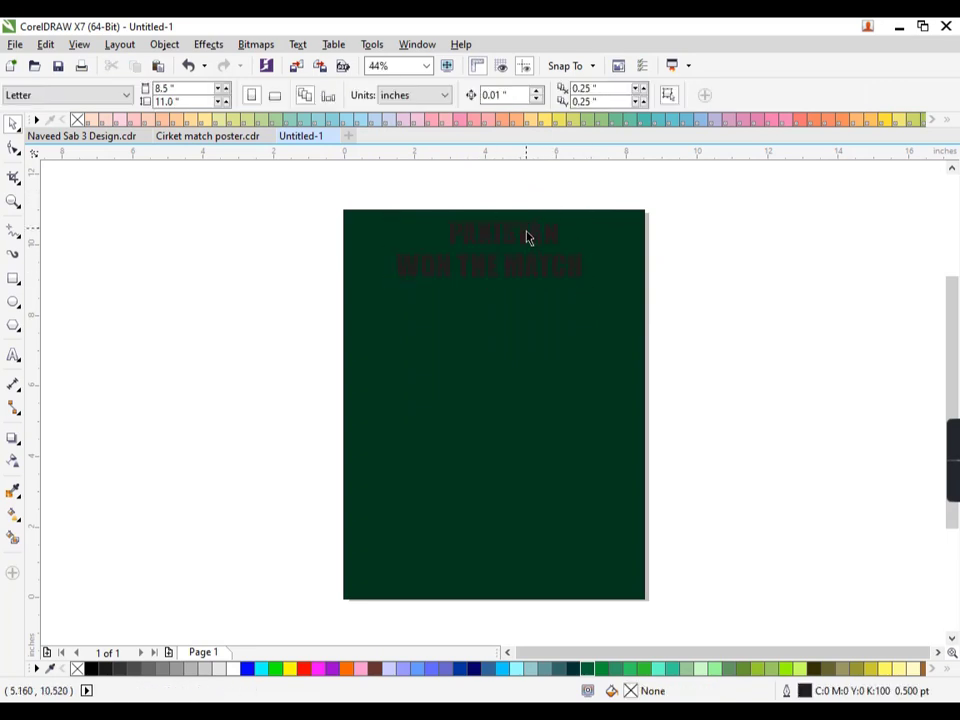
Enlarge the "PAKISTAN" line to about 92 pt and shrink "WON THE MATCH" to about 44 pt
{"action": "scroll", "coordinate": [527, 231], "scroll_direction": "up", "scroll_amount": 2}
{"action": "left_click", "coordinate": [522, 246]}
{"action": "scroll", "coordinate": [524, 258], "scroll_direction": "down", "scroll_amount": 1}
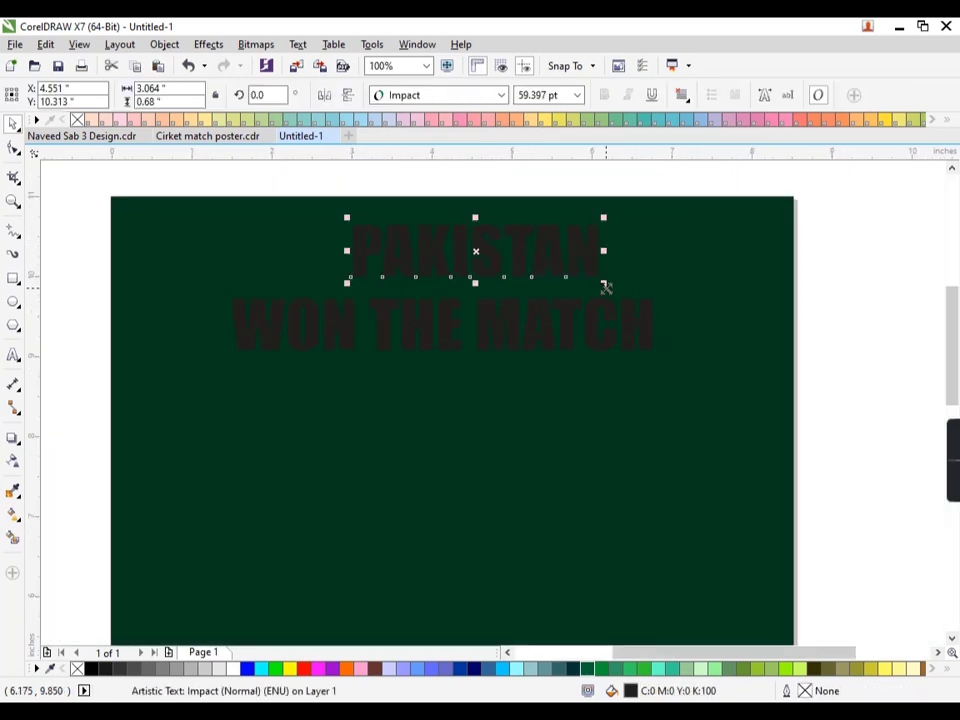
{"action": "left_click_drag", "start_coordinate": [605, 287], "coordinate": [668, 293]}
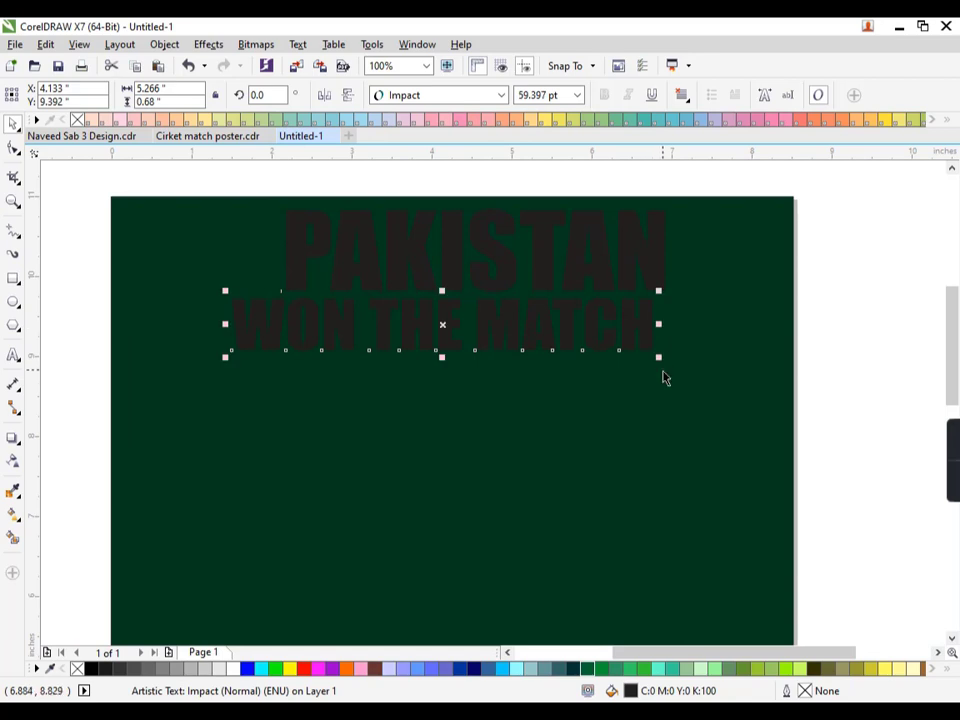
{"action": "left_click_drag", "start_coordinate": [663, 378], "coordinate": [606, 350]}
Set the font of the "WON THE MATCH" line to Arial Black
{"action": "left_click", "coordinate": [459, 97]}
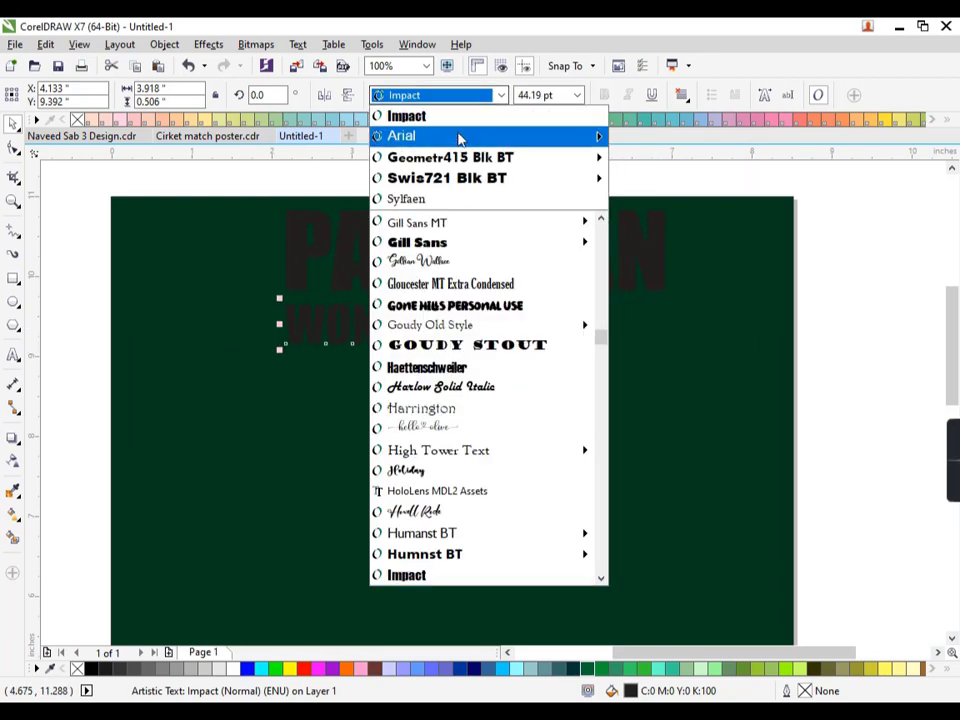
{"action": "left_click", "coordinate": [459, 137]}
{"action": "left_click", "coordinate": [501, 97]}
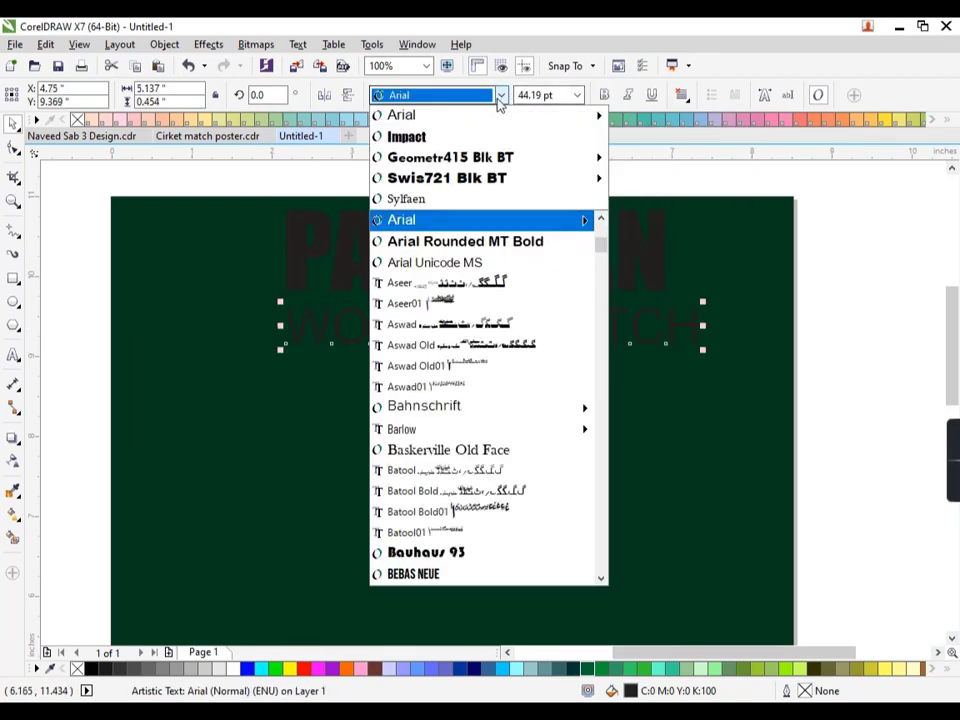
{"action": "left_click", "coordinate": [454, 99]}
{"action": "left_click", "coordinate": [454, 99]}
{"action": "left_click", "coordinate": [467, 153]}
{"action": "left_click", "coordinate": [445, 100]}
{"action": "mouse_move", "coordinate": [446, 116]}
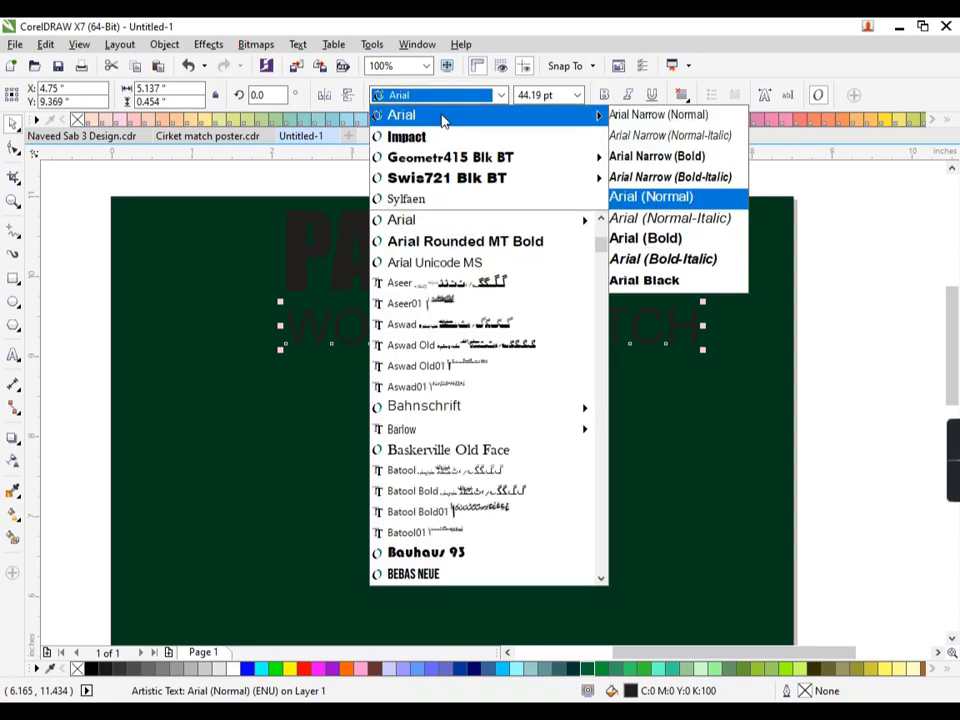
{"action": "left_click", "coordinate": [673, 281]}
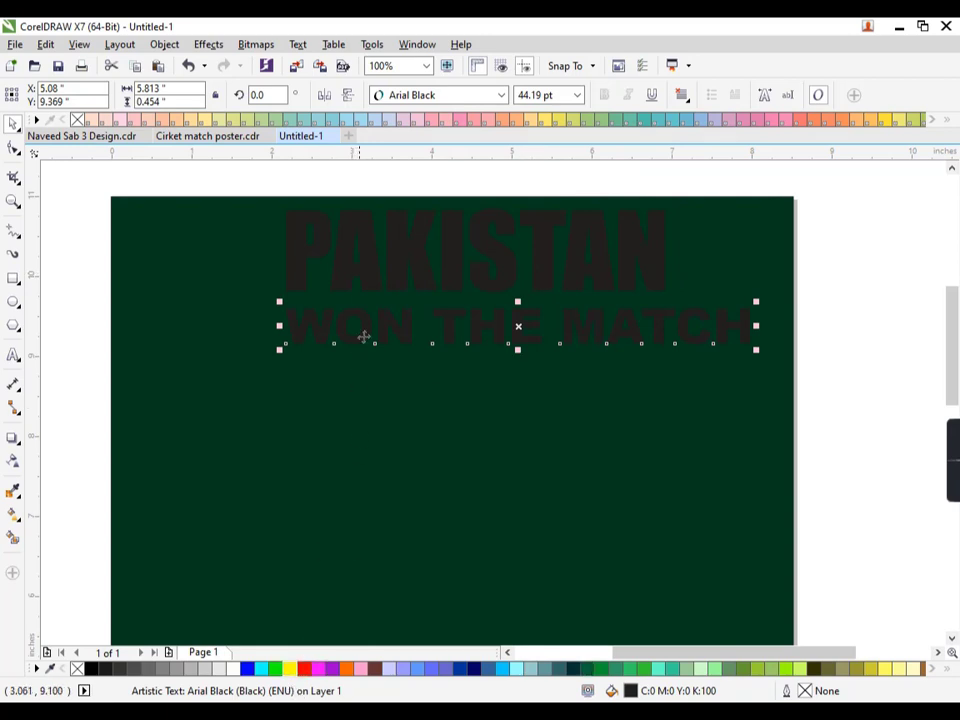
Fill "WON THE MATCH" with yellow and "PAKISTAN" with white
{"action": "left_click", "coordinate": [290, 669]}
{"action": "left_click", "coordinate": [401, 276]}
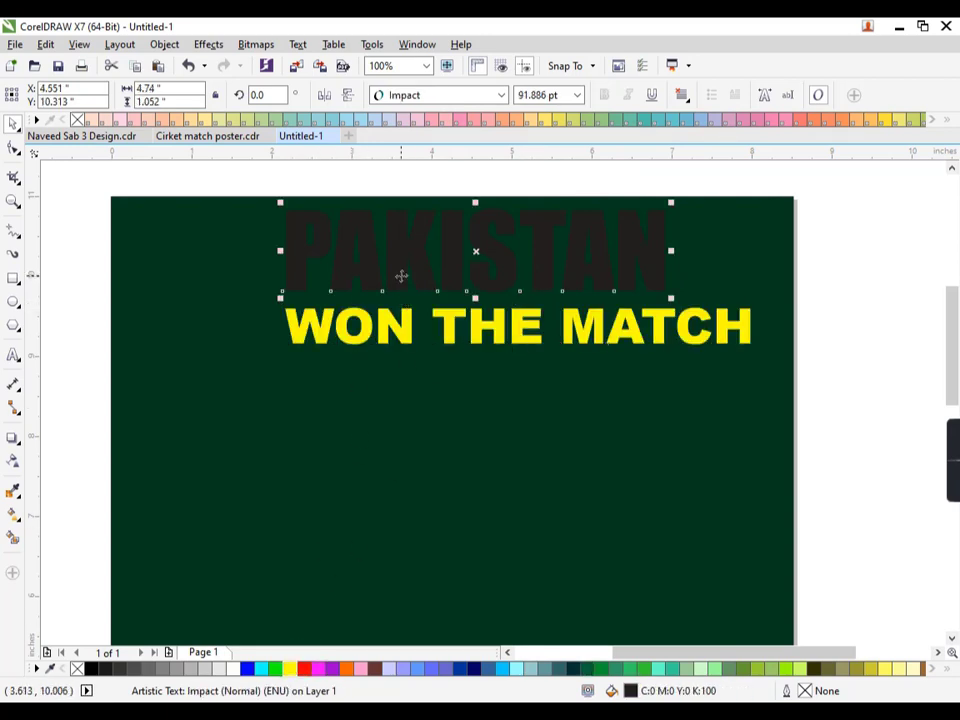
Align the two text lines by their vertical centres and group them near the top of the page
{"action": "left_click", "coordinate": [518, 338], "text": "shift"}
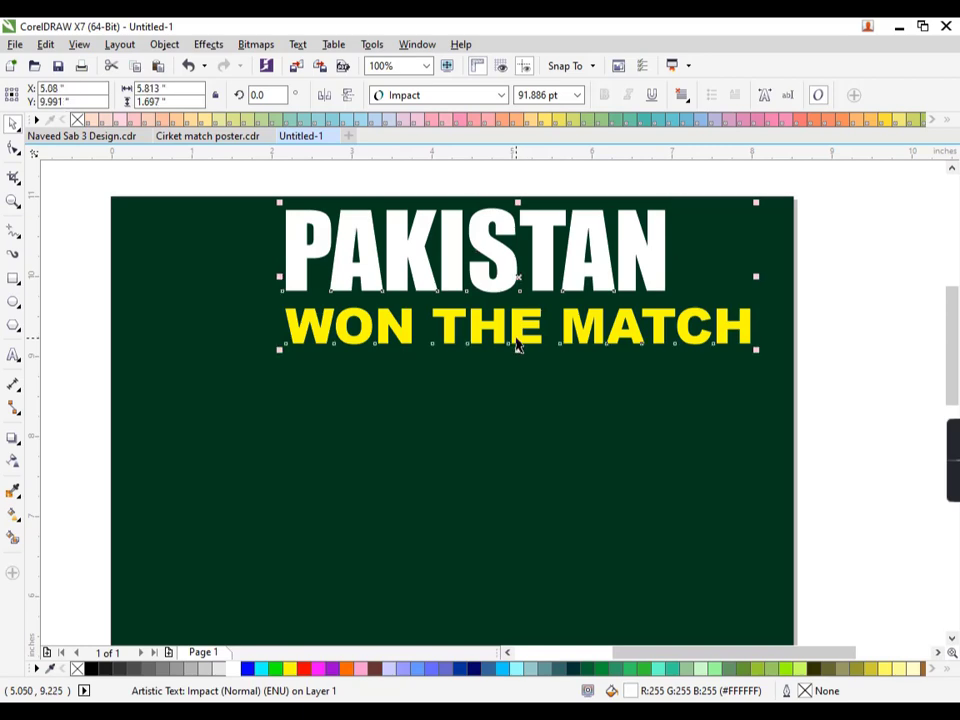
{"action": "key", "text": "c"}
{"action": "left_click_drag", "start_coordinate": [533, 330], "coordinate": [463, 327]}
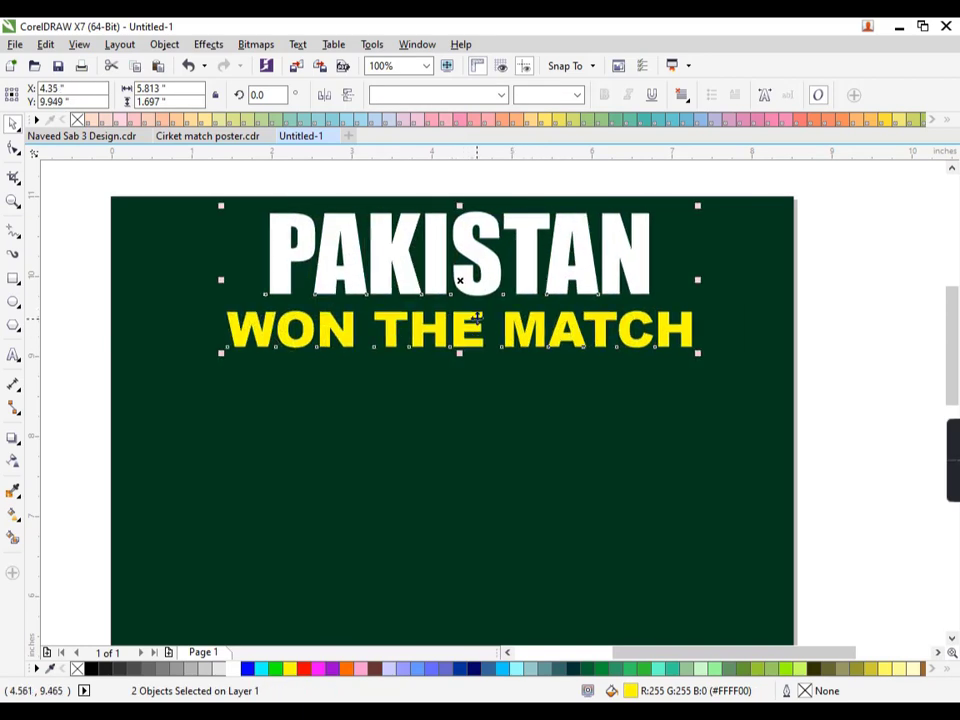
{"action": "key", "text": "ctrl+g"}
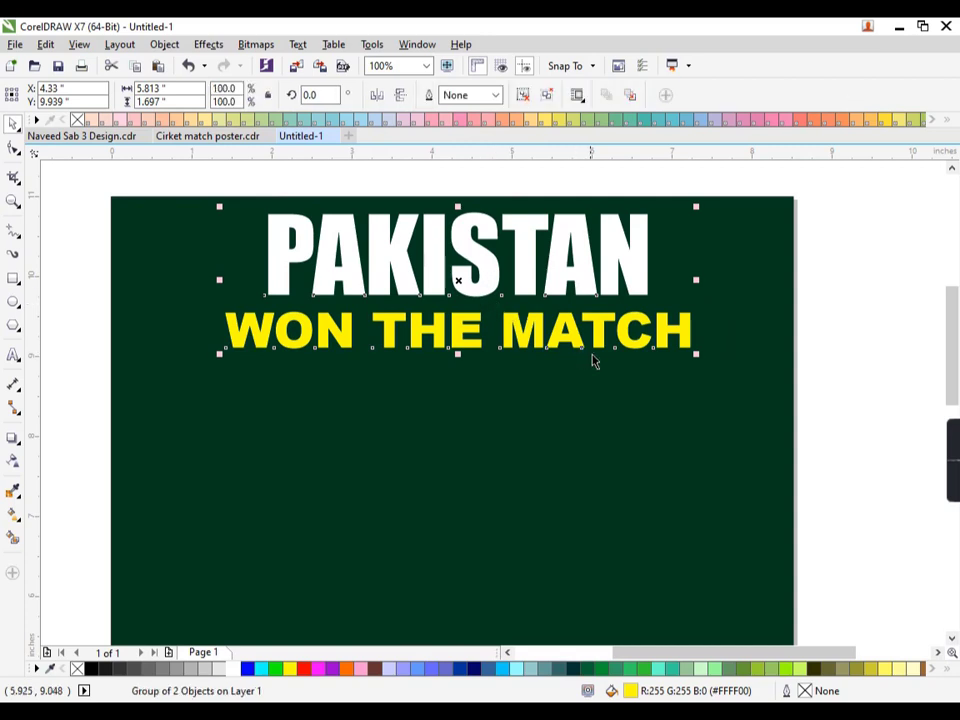
Centre the grouped headline horizontally on the dark green background rectangle
{"action": "left_click", "coordinate": [684, 439], "text": "shift"}
{"action": "key", "text": "c"}
{"action": "left_click", "coordinate": [870, 518]}
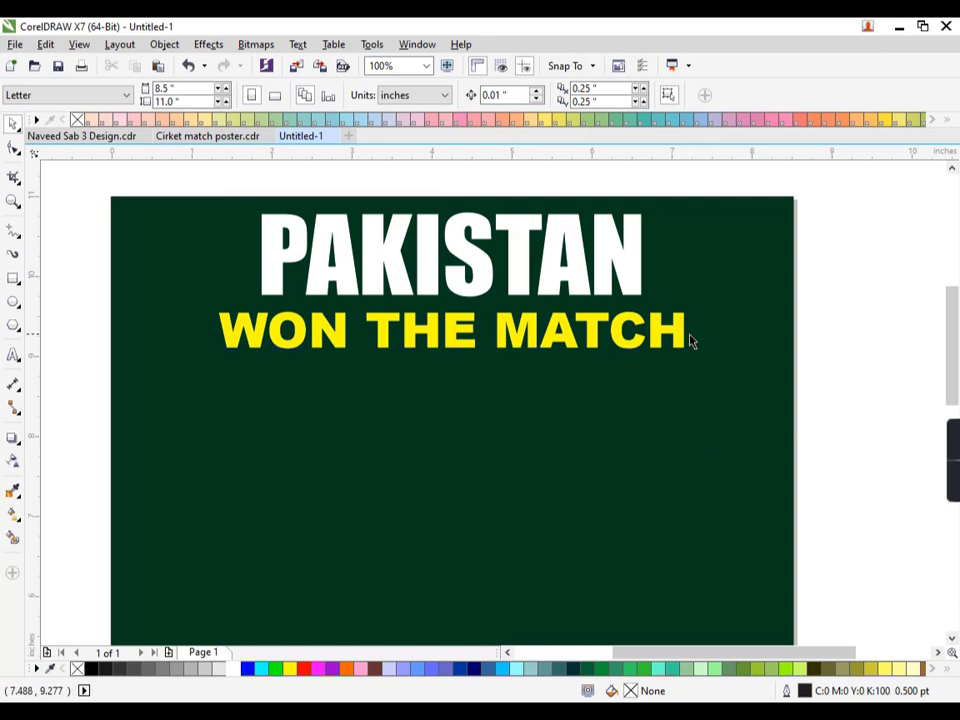
Scale the grouped headline down about its centre to about 5.33 inches wide
{"action": "left_click", "coordinate": [638, 337]}
{"action": "scroll", "coordinate": [638, 337], "scroll_direction": "down", "scroll_amount": 2}
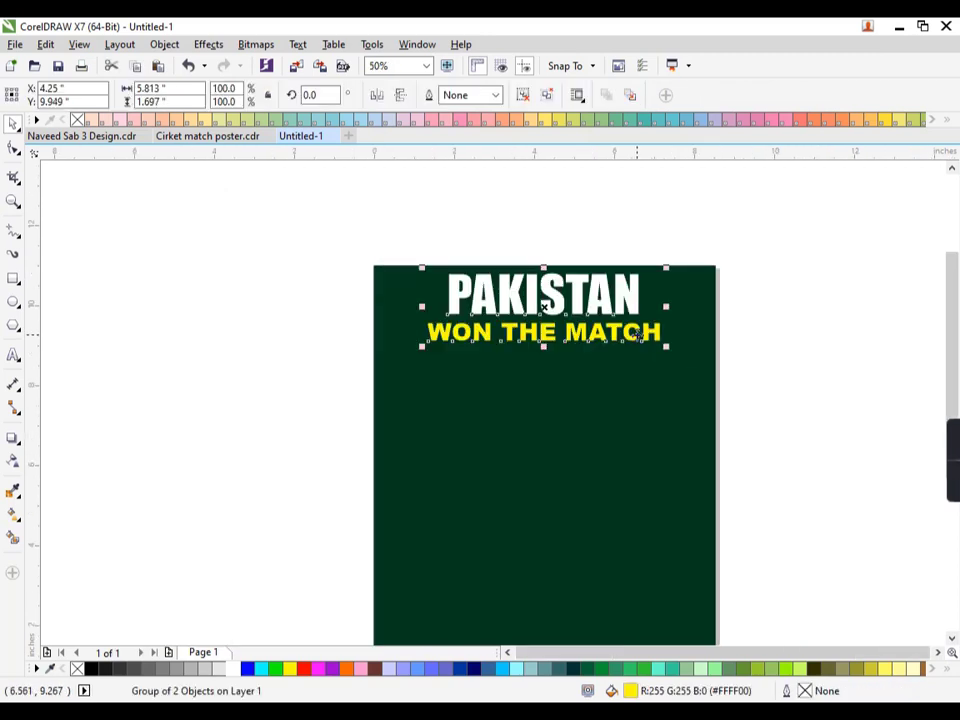
{"action": "left_click", "coordinate": [771, 346]}
{"action": "left_click_drag", "start_coordinate": [488, 305], "coordinate": [650, 342]}
{"action": "left_click", "coordinate": [767, 366]}
Ungroup the headline into its two separate text lines
{"action": "scroll", "coordinate": [614, 307], "scroll_direction": "up", "scroll_amount": 2}
{"action": "left_click", "coordinate": [614, 307]}
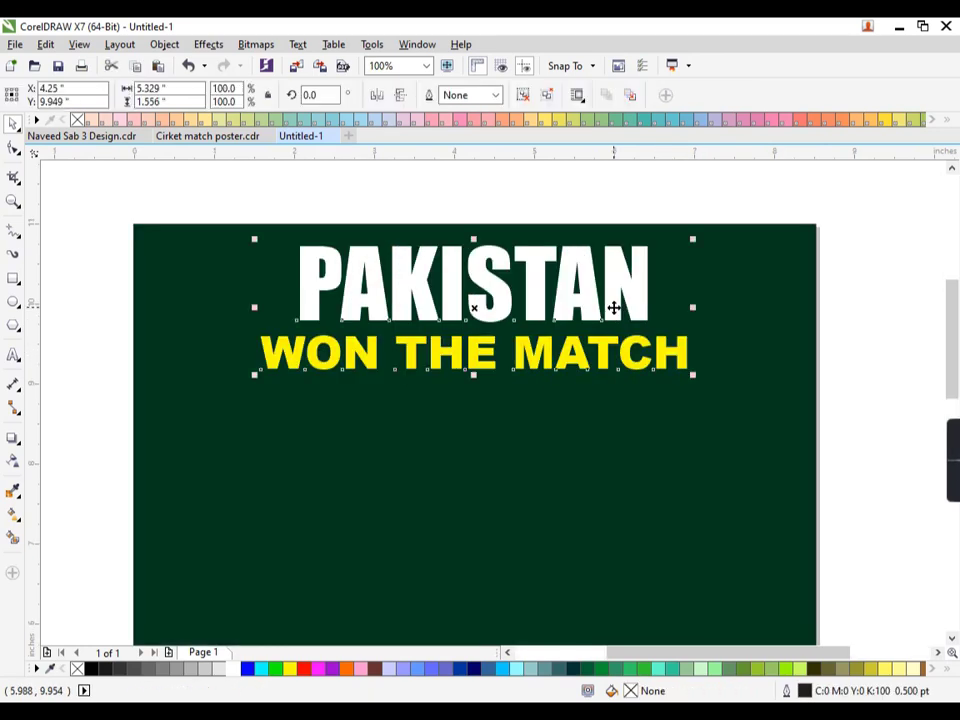
{"action": "left_click", "coordinate": [531, 93]}
{"action": "left_click", "coordinate": [360, 259]}
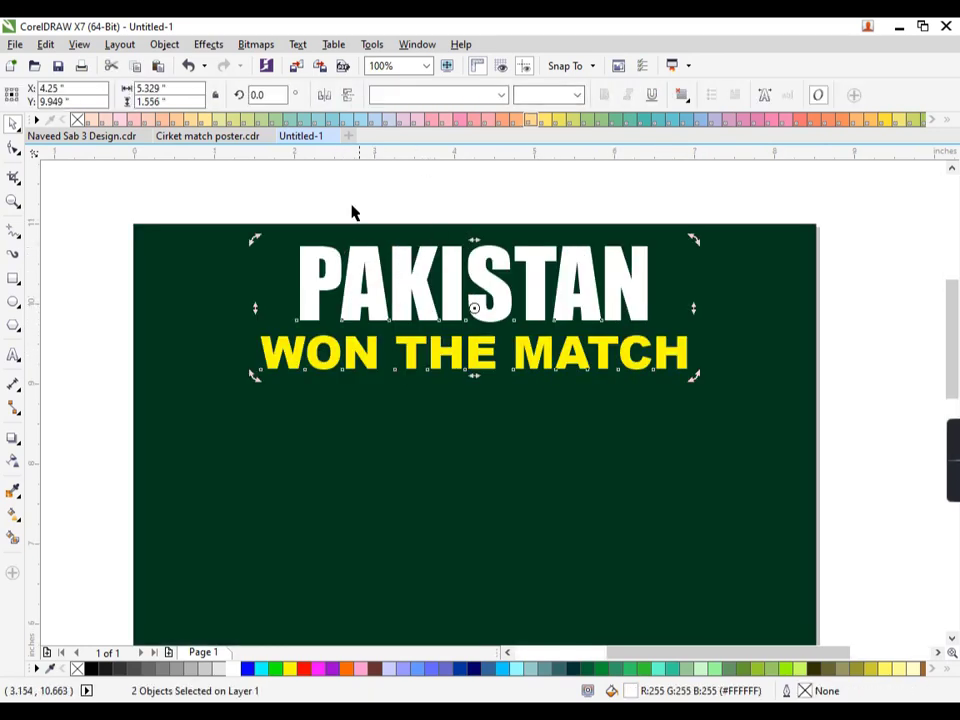
{"action": "left_click", "coordinate": [352, 206]}
Widen the letter spacing of "PAKISTAN" with the Shape tool
{"action": "left_click", "coordinate": [378, 256]}
{"action": "left_click", "coordinate": [323, 276]}
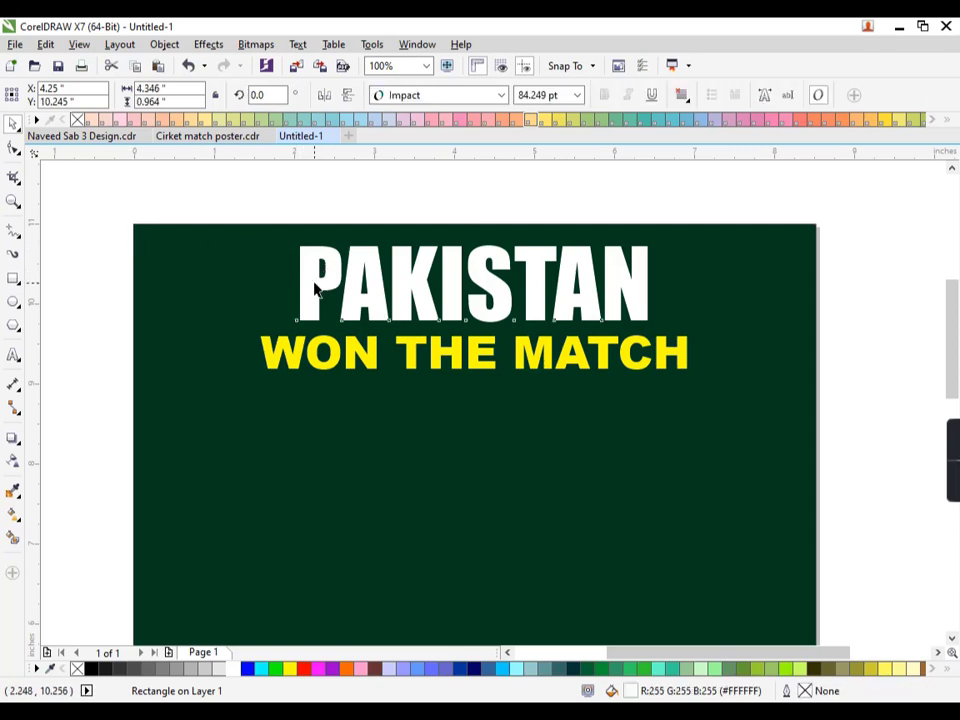
{"action": "left_click", "coordinate": [13, 147]}
{"action": "left_click_drag", "start_coordinate": [660, 329], "coordinate": [720, 328]}
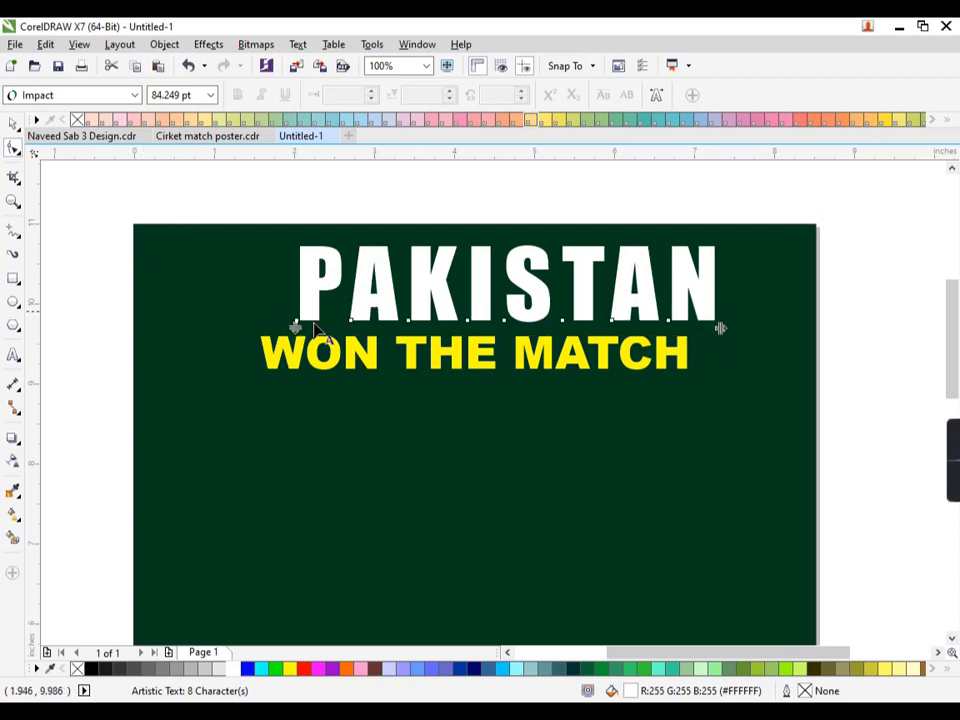
{"action": "key", "text": "space"}
Centre "WON THE MATCH" under "PAKISTAN" and shrink it to about 36 pt
{"action": "left_click_drag", "start_coordinate": [212, 212], "coordinate": [783, 454]}
{"action": "key", "text": "c"}
{"action": "left_click", "coordinate": [750, 414]}
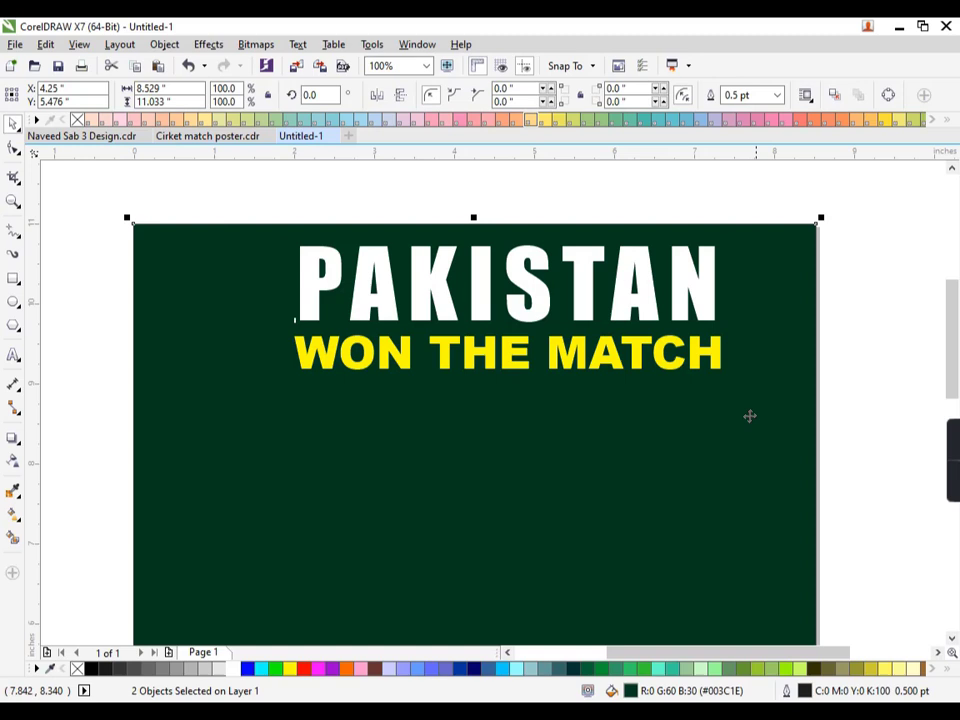
{"action": "left_click", "coordinate": [716, 369]}
{"action": "left_click_drag", "start_coordinate": [729, 378], "coordinate": [707, 376]}
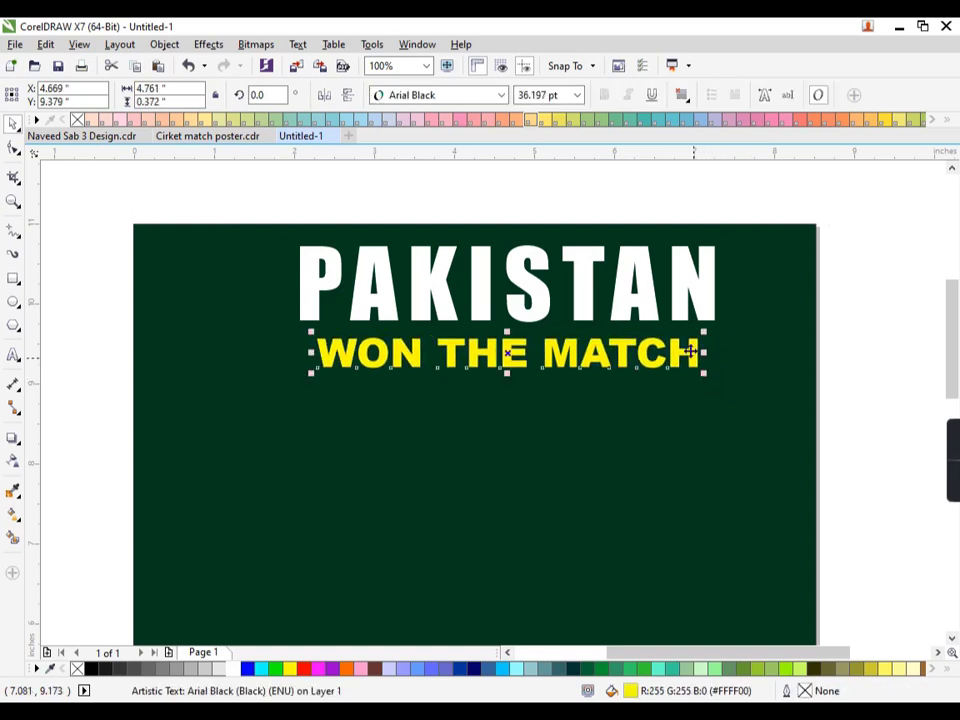
Centre both headline lines horizontally on the background and scale them down together to about 5.06 inches wide
{"action": "left_click", "coordinate": [677, 311], "text": "shift"}
{"action": "key", "text": "ctrl+a"}
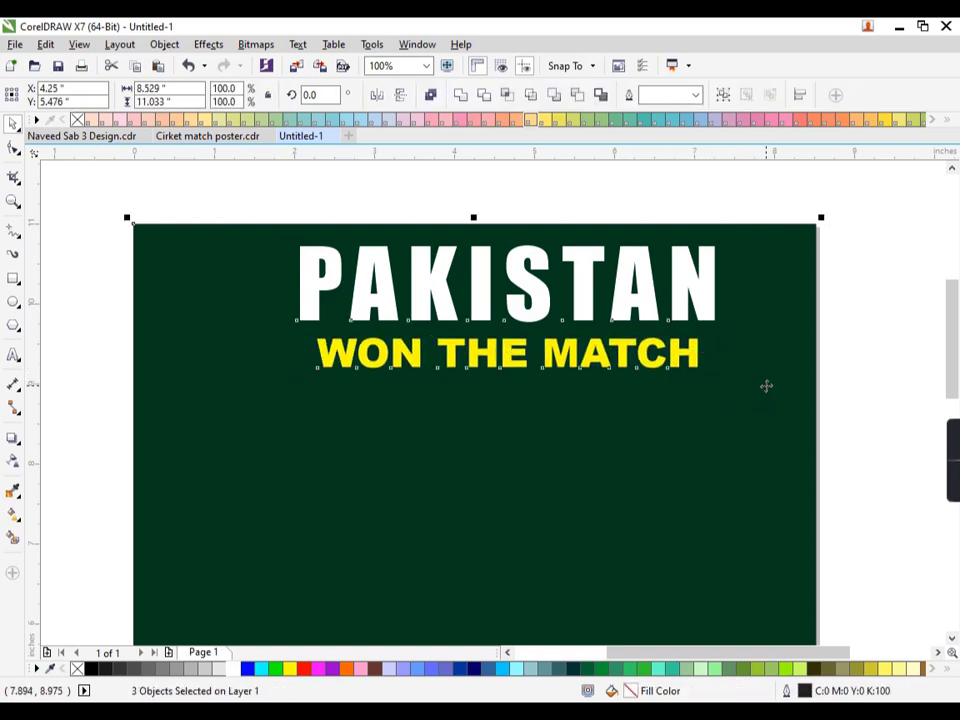
{"action": "key", "text": "c"}
{"action": "key", "text": "Escape"}
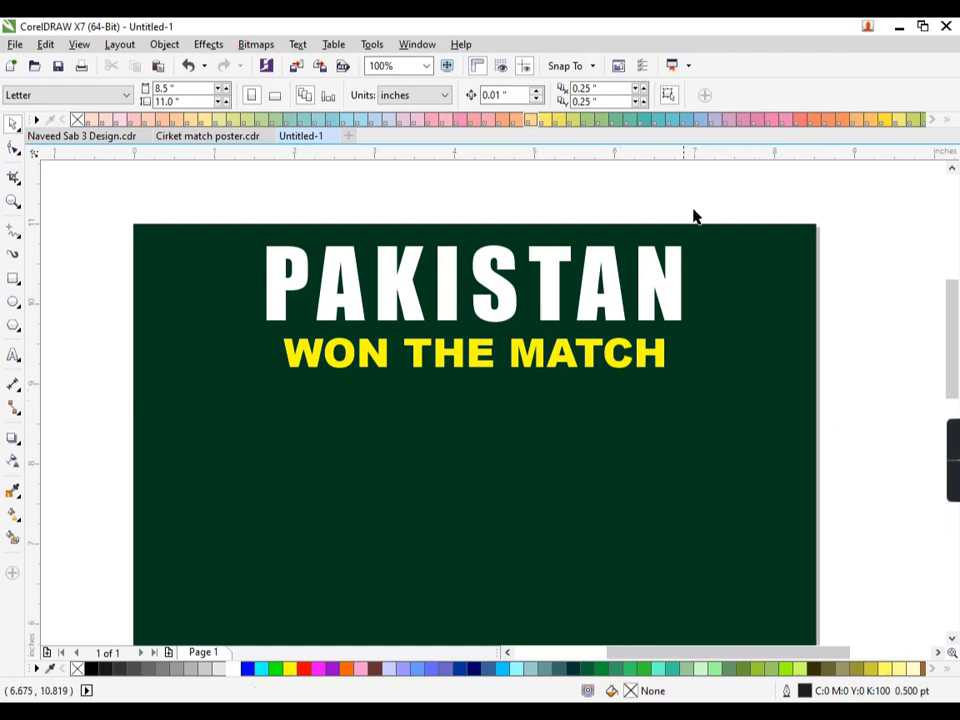
{"action": "left_click_drag", "start_coordinate": [744, 163], "coordinate": [186, 426]}
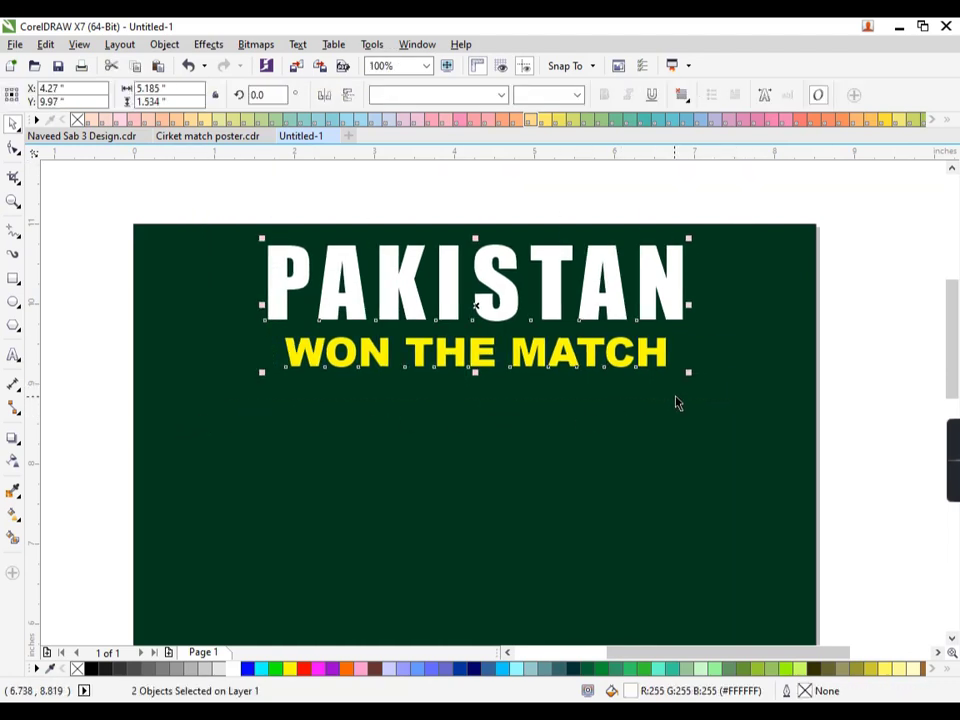
{"action": "left_click_drag", "start_coordinate": [692, 373], "coordinate": [686, 371]}
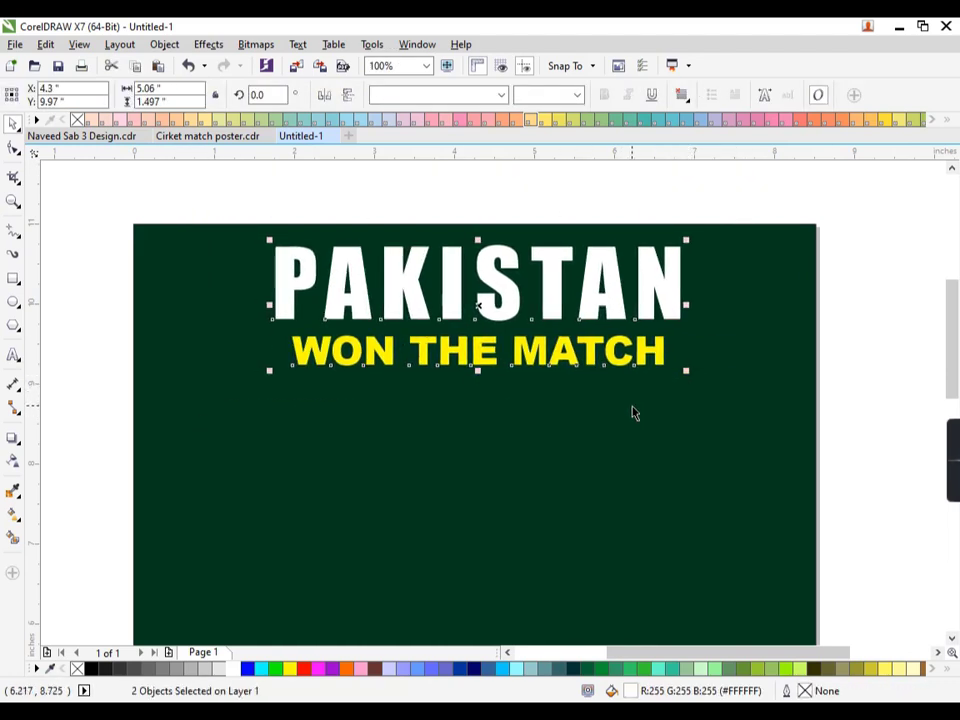
Draw a rectangle about 1.57 by 1.95 inches in the page's upper-left corner and round its corners to about 0.24 inches
{"action": "key", "text": "F6"}
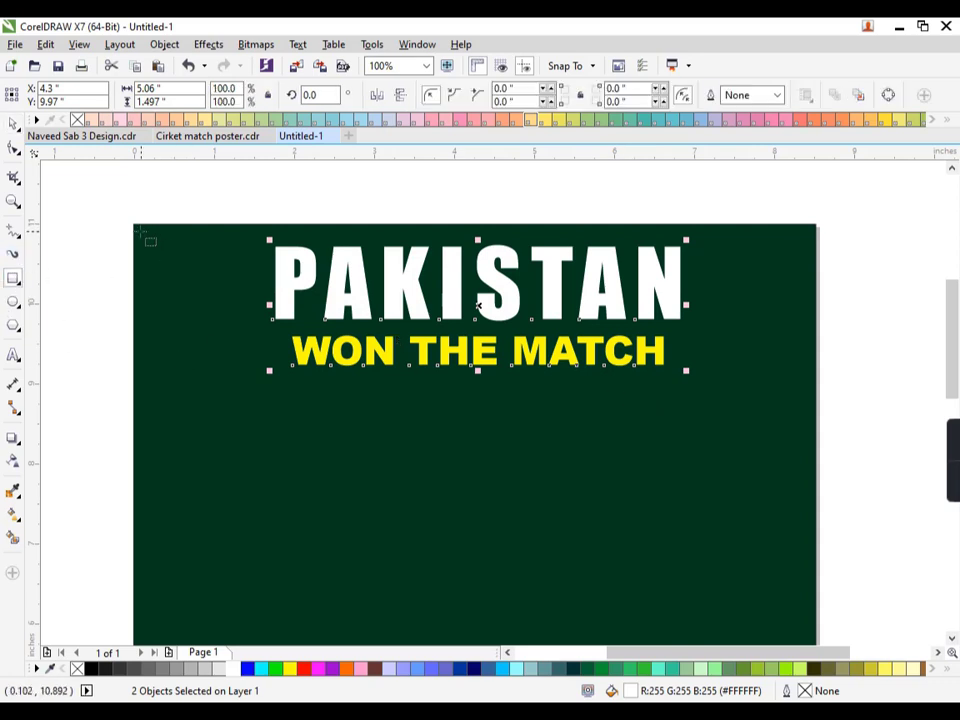
{"action": "left_click_drag", "start_coordinate": [137, 229], "coordinate": [268, 391]}
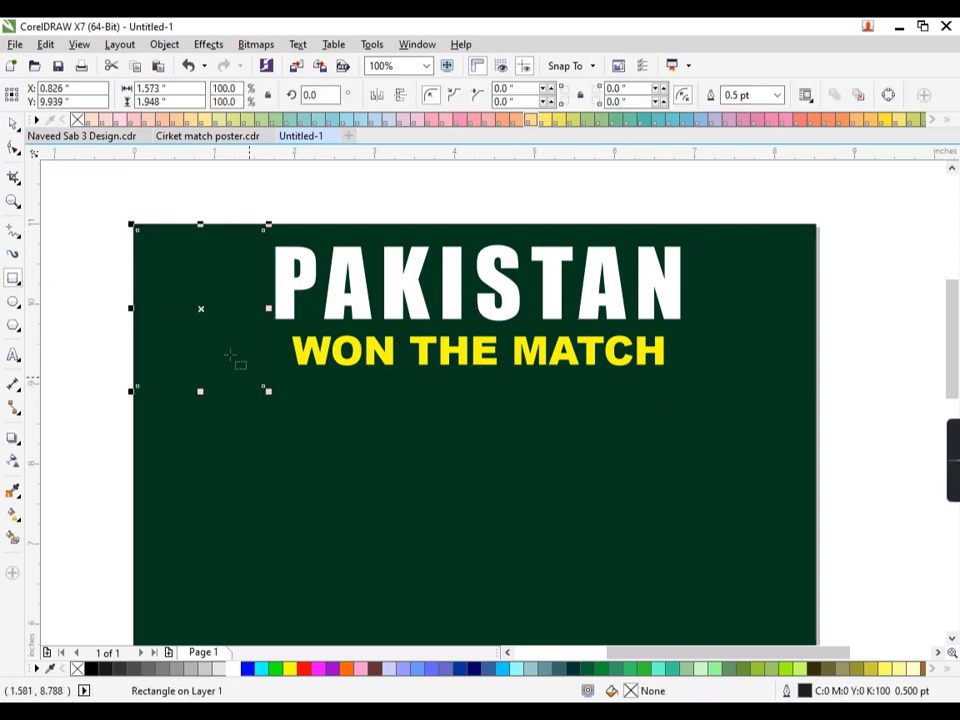
{"action": "left_click", "coordinate": [17, 147]}
{"action": "left_click_drag", "start_coordinate": [137, 233], "coordinate": [158, 266]}
{"action": "key", "text": "space"}
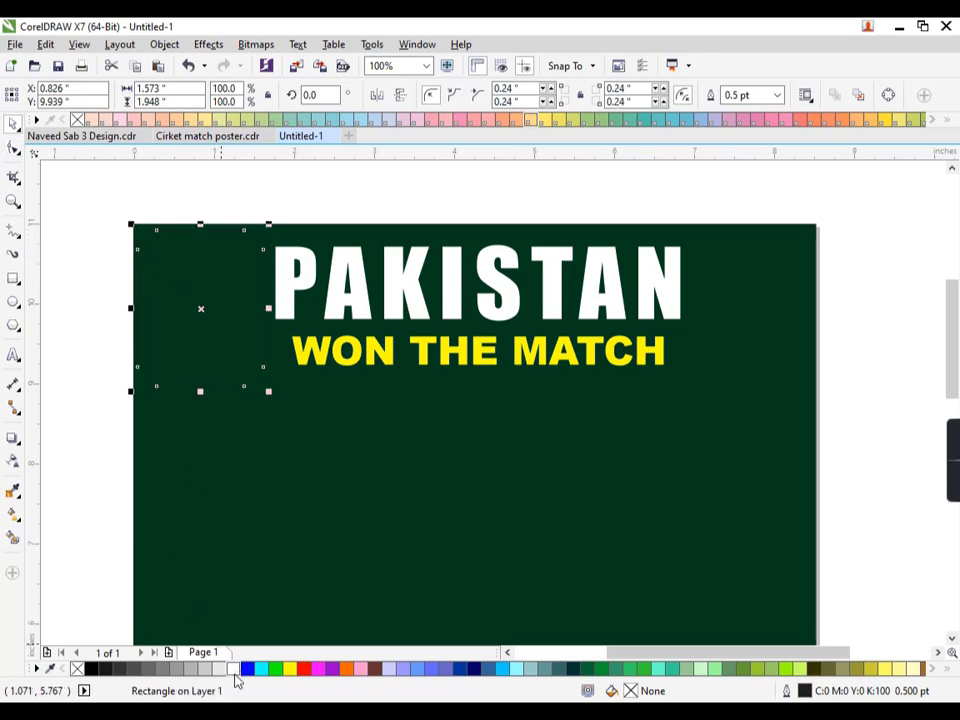
Fill the rounded rectangle with a linear fountain fill running from yellow to green
{"action": "left_click", "coordinate": [291, 673]}
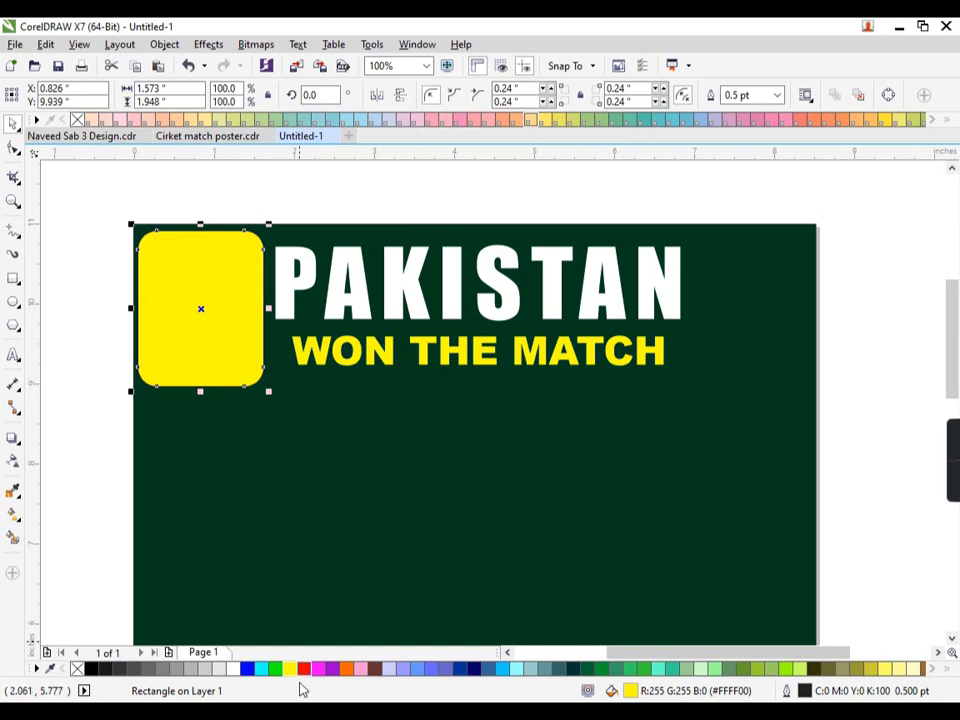
{"action": "key", "text": "F11"}
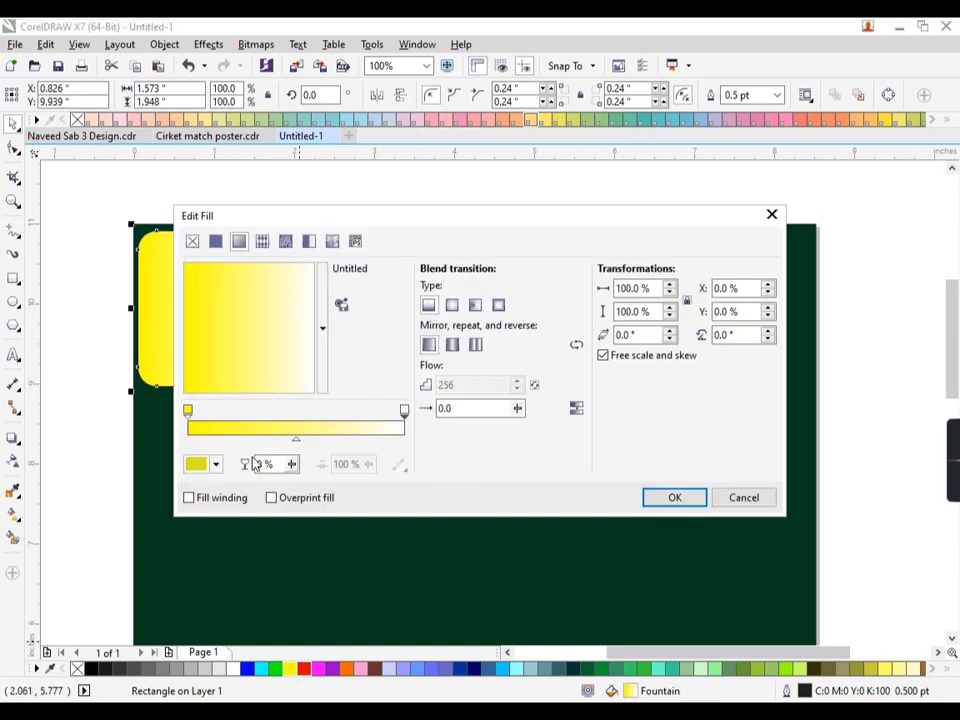
{"action": "left_click", "coordinate": [214, 464]}
{"action": "mouse_move", "coordinate": [301, 613]}
{"action": "left_mouse_down"}
{"action": "mouse_move", "coordinate": [306, 594]}
{"action": "mouse_move", "coordinate": [283, 594]}
{"action": "left_mouse_up"}
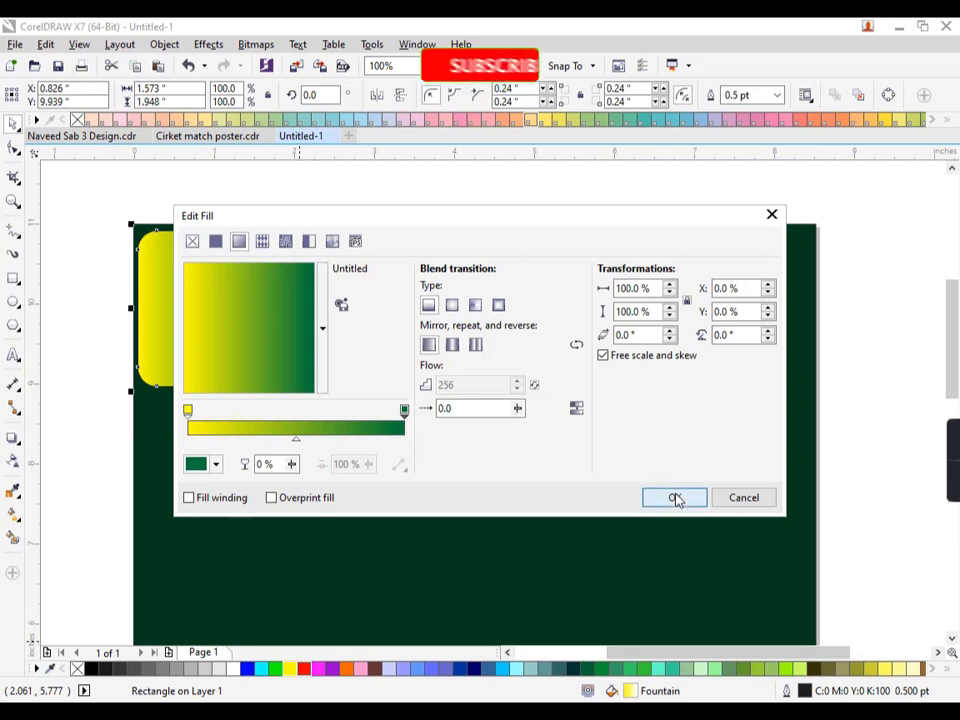
{"action": "left_click", "coordinate": [673, 497]}
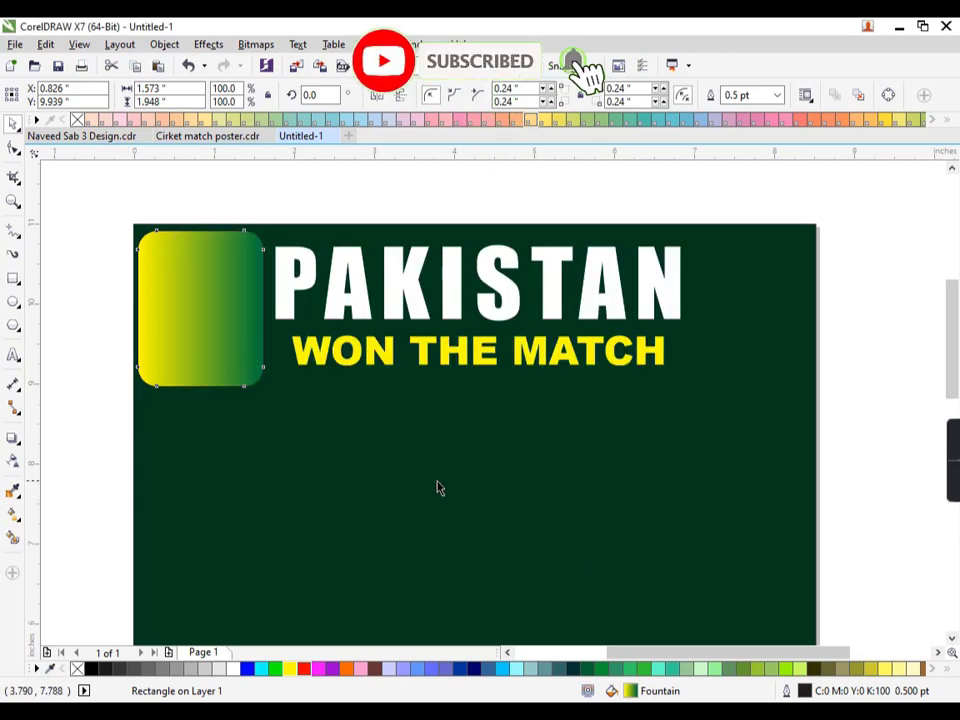
{"action": "left_click", "coordinate": [161, 282]}
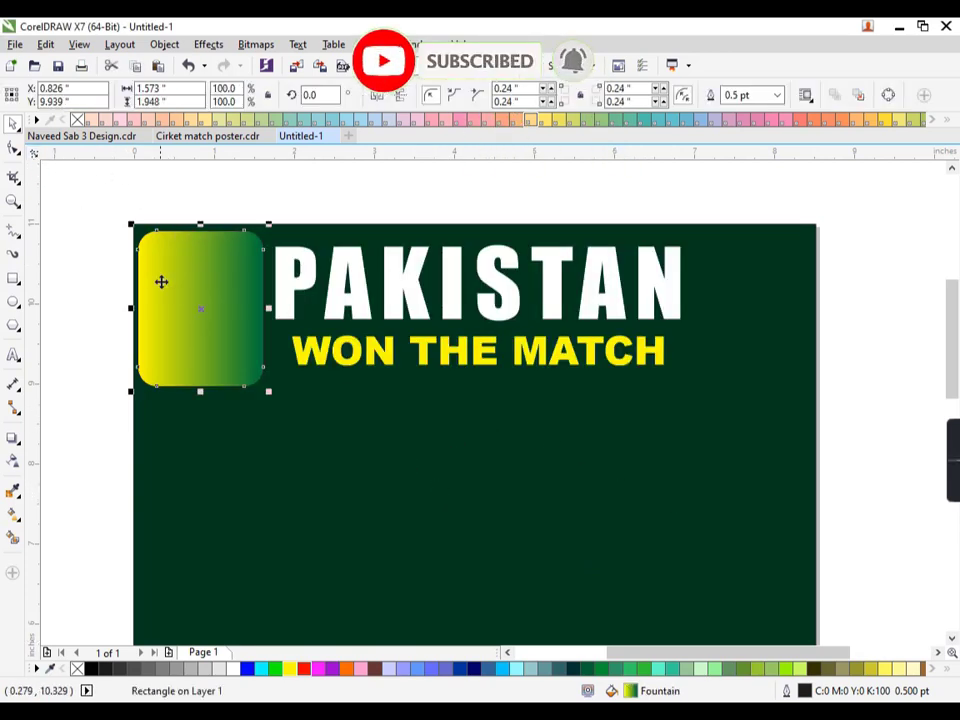
Angle the rounded rectangle's linear fountain fill so yellow lies at its upper right and green at its lower left
{"action": "key", "text": "F11"}
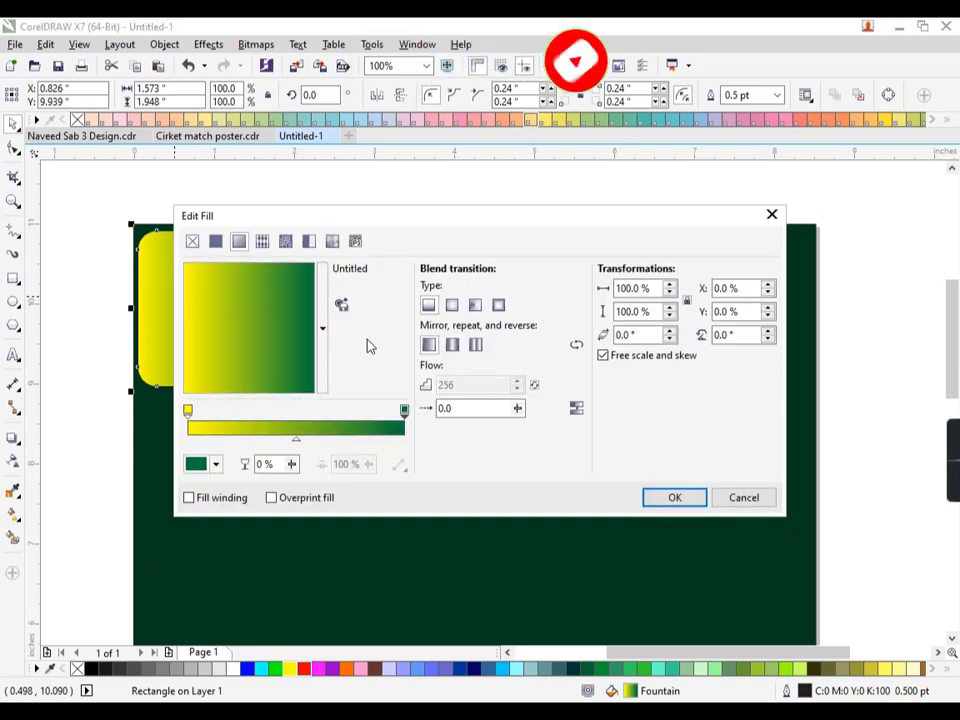
{"action": "left_click_drag", "start_coordinate": [300, 355], "coordinate": [250, 345]}
{"action": "left_click", "coordinate": [676, 500]}
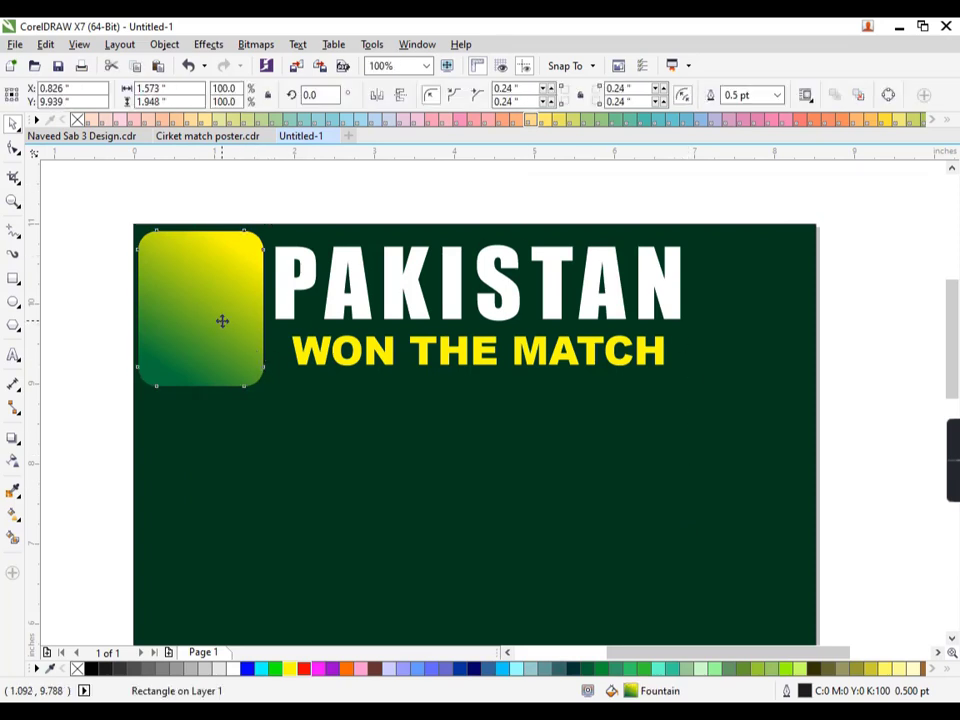
Copy the gradient rounded rectangle straight across to the page's upper-right corner, beside the "PAKISTAN" headline
{"action": "left_click_drag", "start_coordinate": [221, 321], "coordinate": [755, 344]}
{"action": "left_click", "coordinate": [262, 337], "text": "shift"}
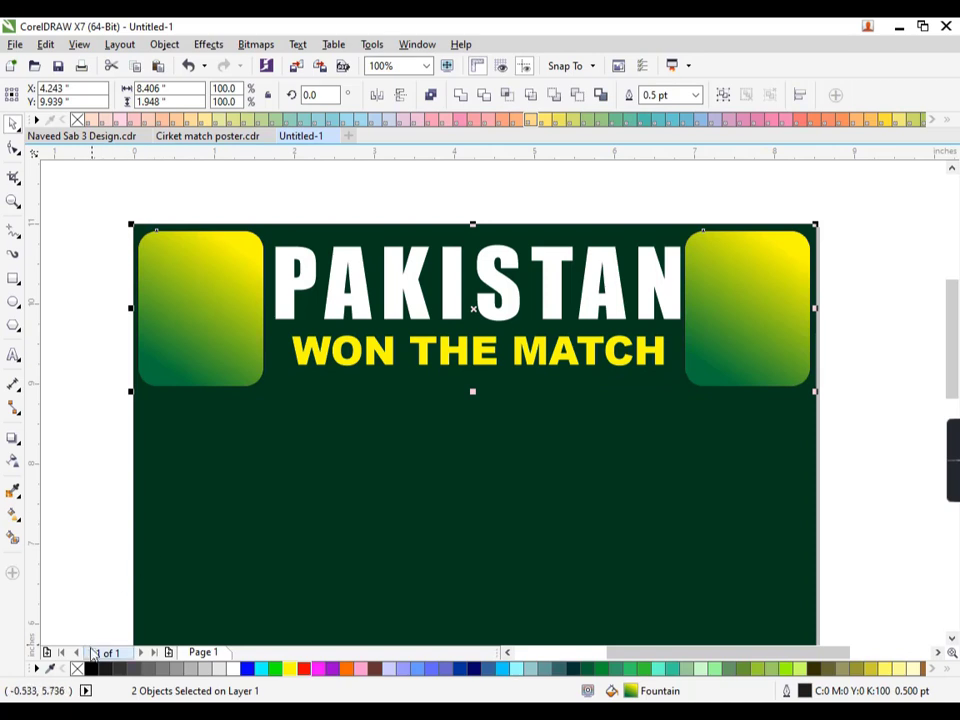
{"action": "left_click", "coordinate": [268, 328]}
{"action": "scroll", "coordinate": [319, 260], "scroll_direction": "down", "scroll_amount": 1}
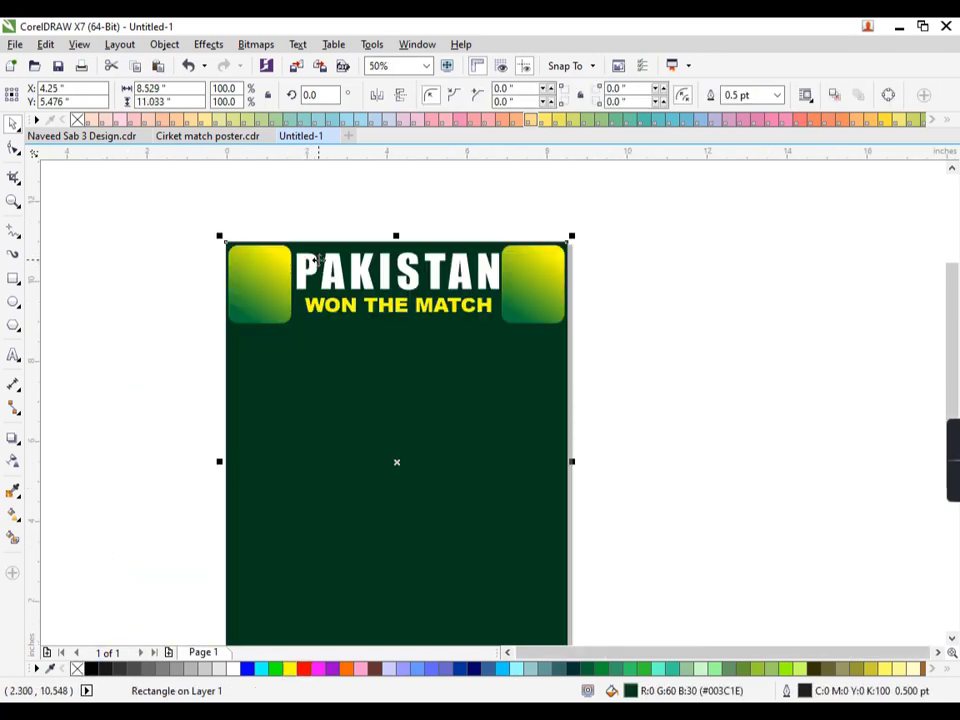
{"action": "left_click", "coordinate": [332, 210]}
Switch to File Explorer and open the Downloads folder
{"action": "key", "text": "alt+Tab"}
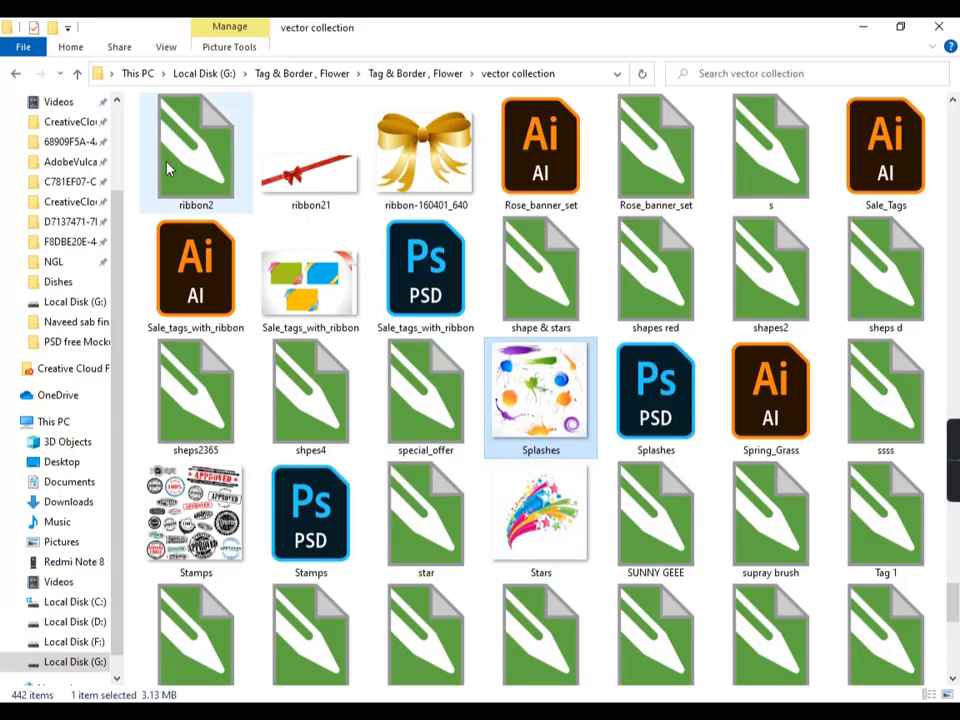
{"action": "key", "text": "alt+Tab"}
{"action": "scroll", "coordinate": [474, 400], "scroll_direction": "up", "scroll_amount": 4}
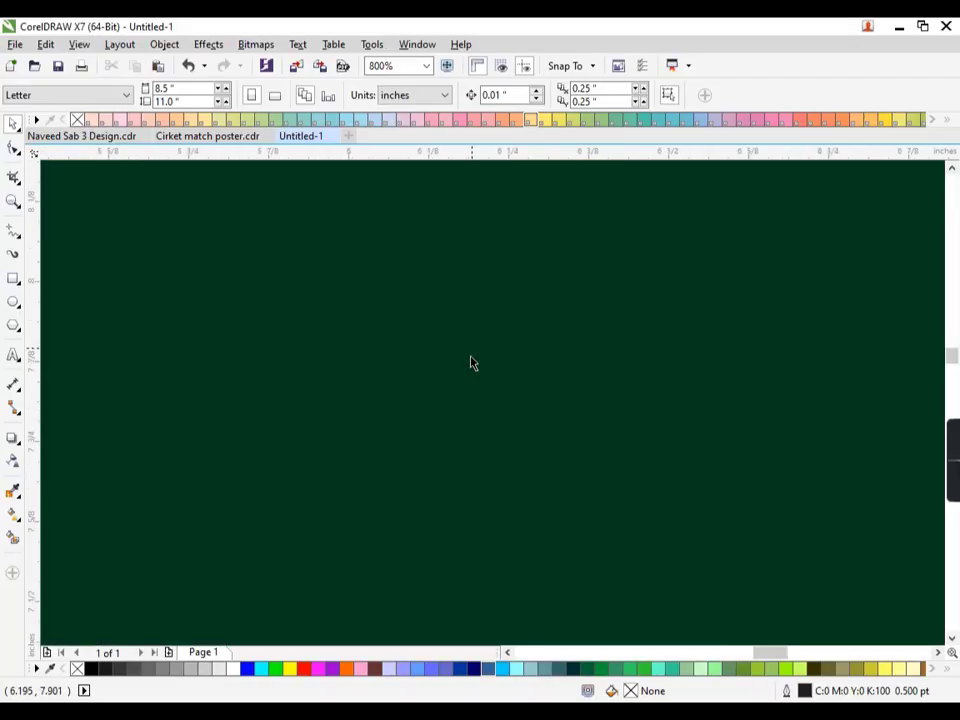
{"action": "key", "text": "alt+Tab"}
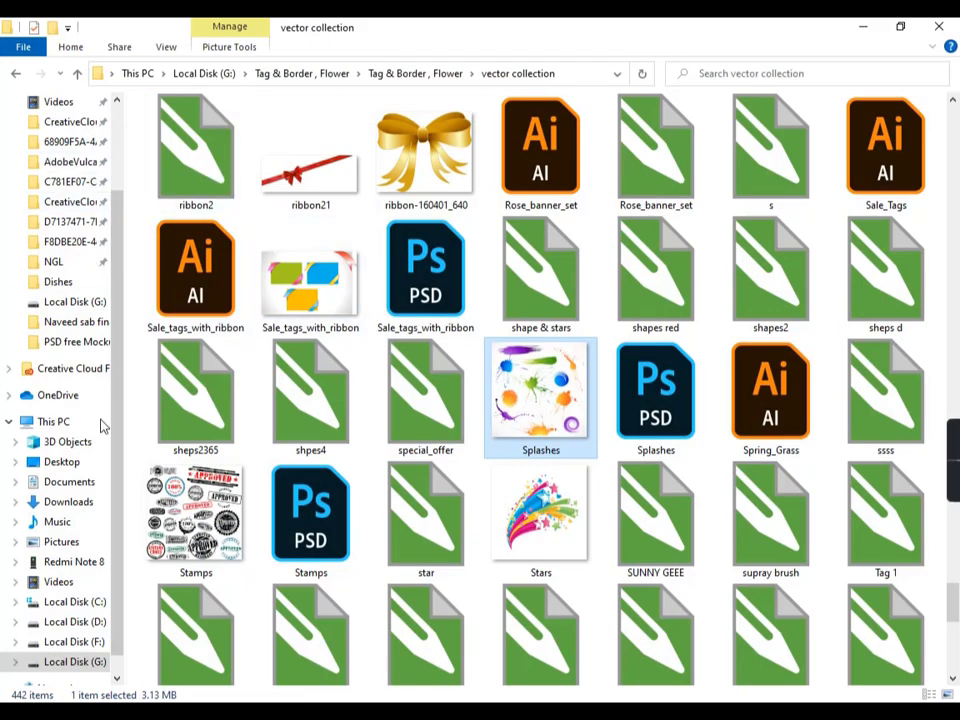
{"action": "scroll", "coordinate": [112, 540], "scroll_direction": "up", "scroll_amount": 2}
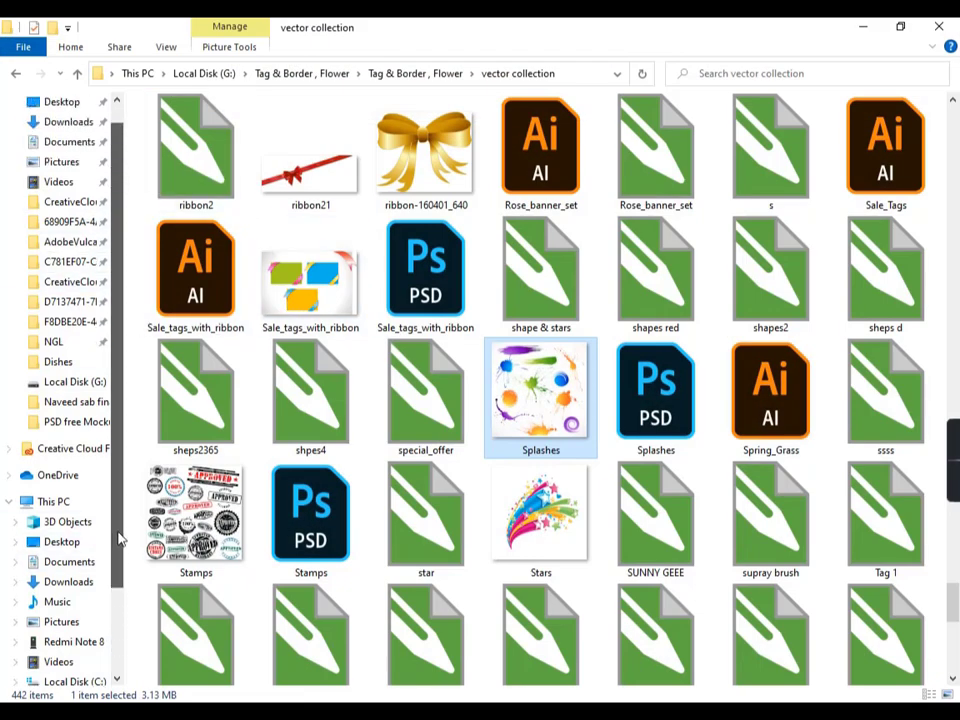
{"action": "left_click", "coordinate": [68, 155]}
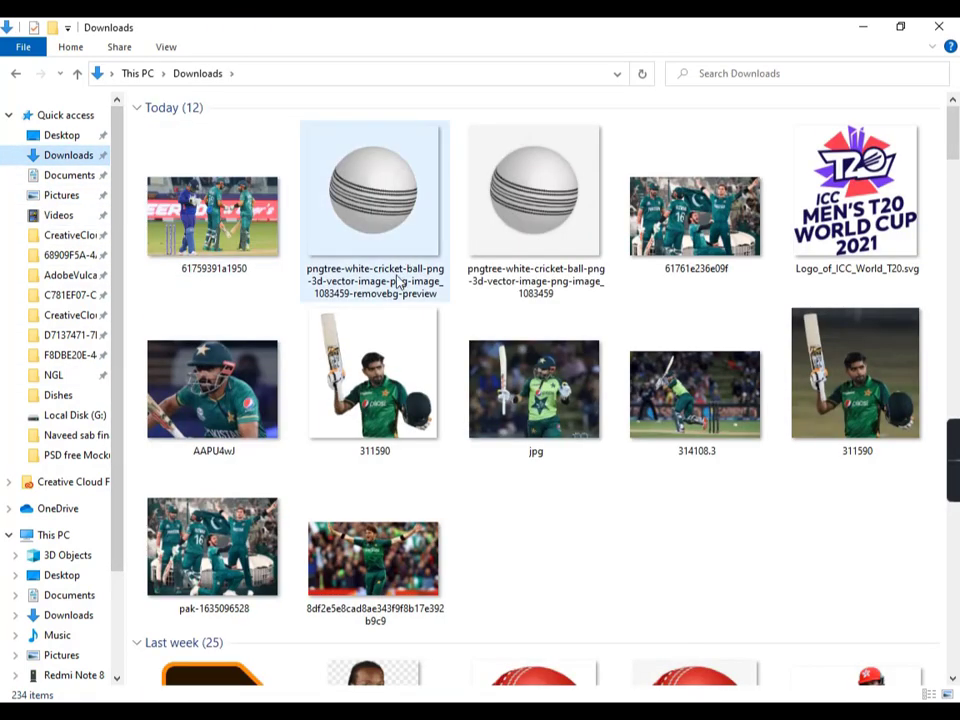
Import the background-free white cricket ball, the 311590 player cutout, the 61761e236e09f team photo and the ICC World T20 logo into the drawing
{"action": "left_click", "coordinate": [339, 193]}
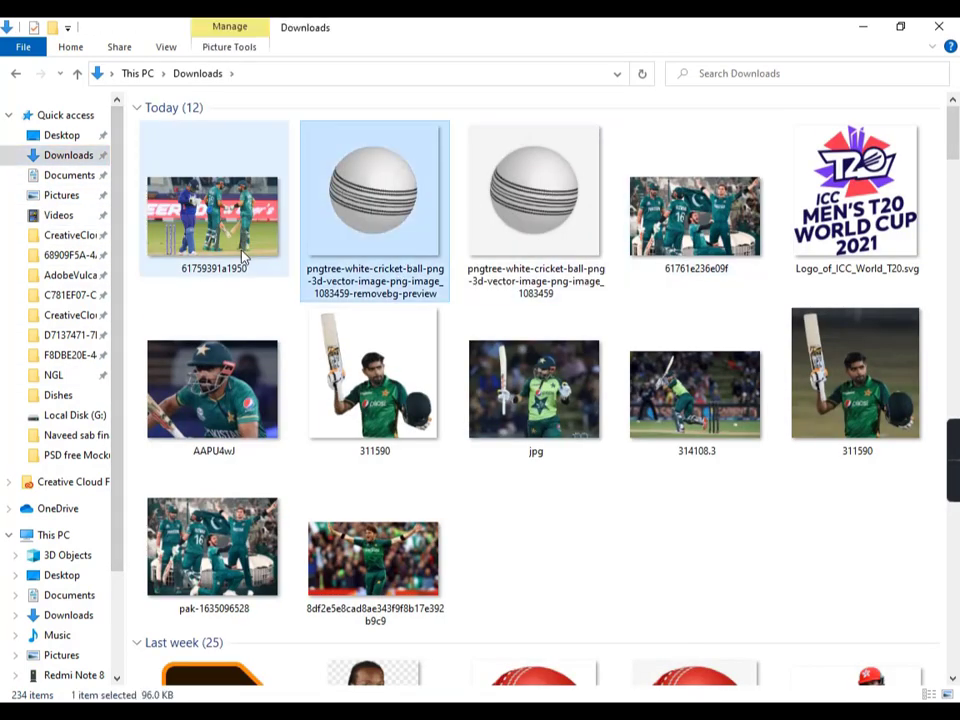
{"action": "left_click", "coordinate": [712, 230], "text": "shift"}
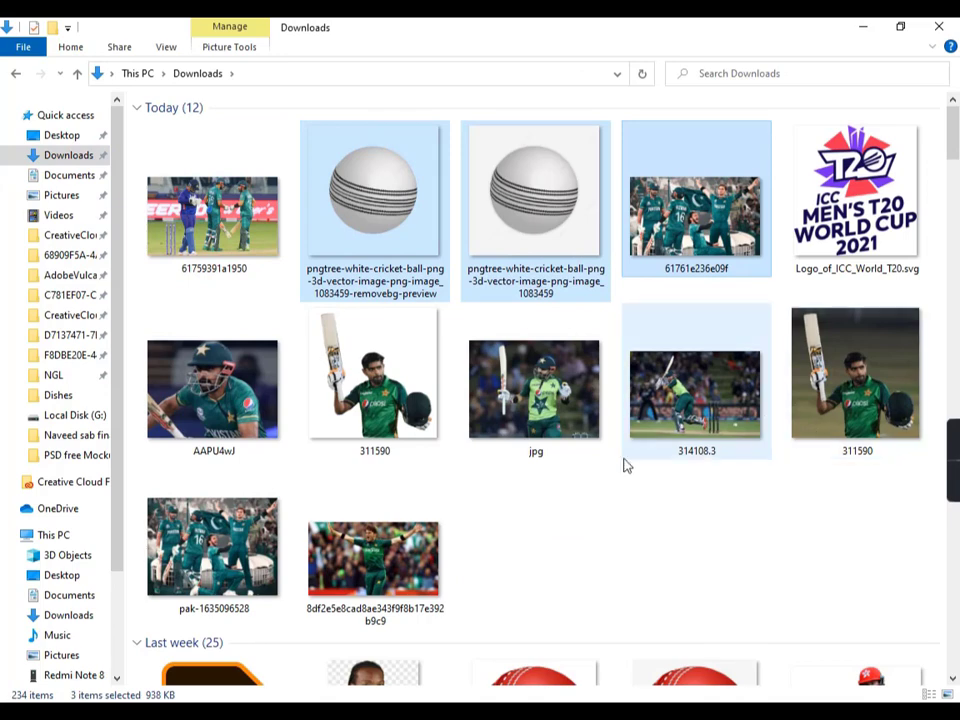
{"action": "left_click", "coordinate": [386, 403], "text": "shift"}
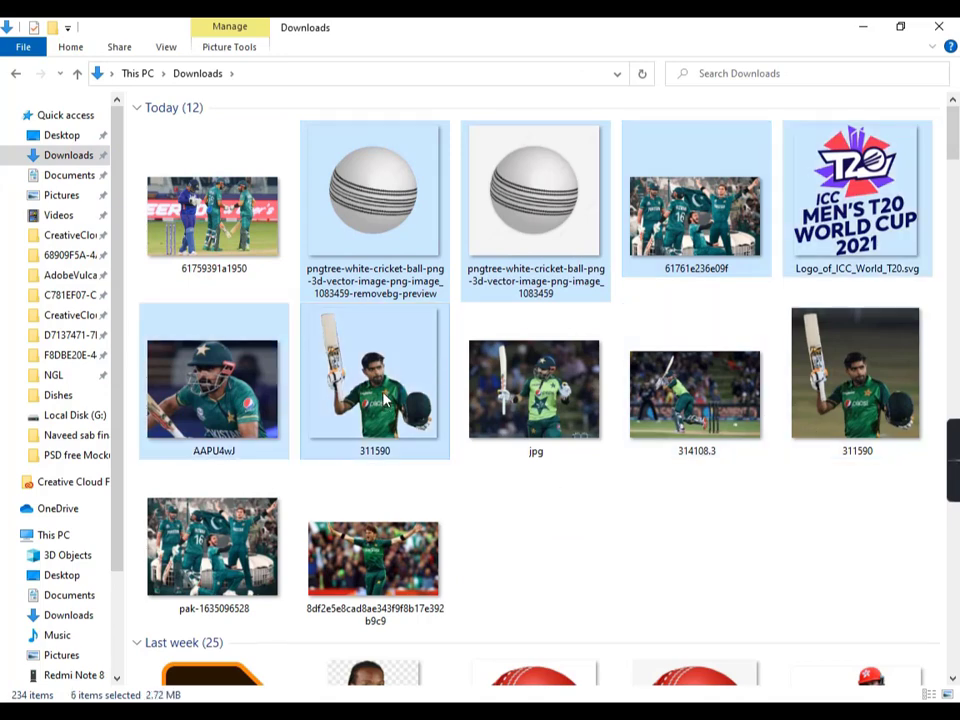
{"action": "left_click", "coordinate": [556, 507]}
{"action": "left_click", "coordinate": [435, 388]}
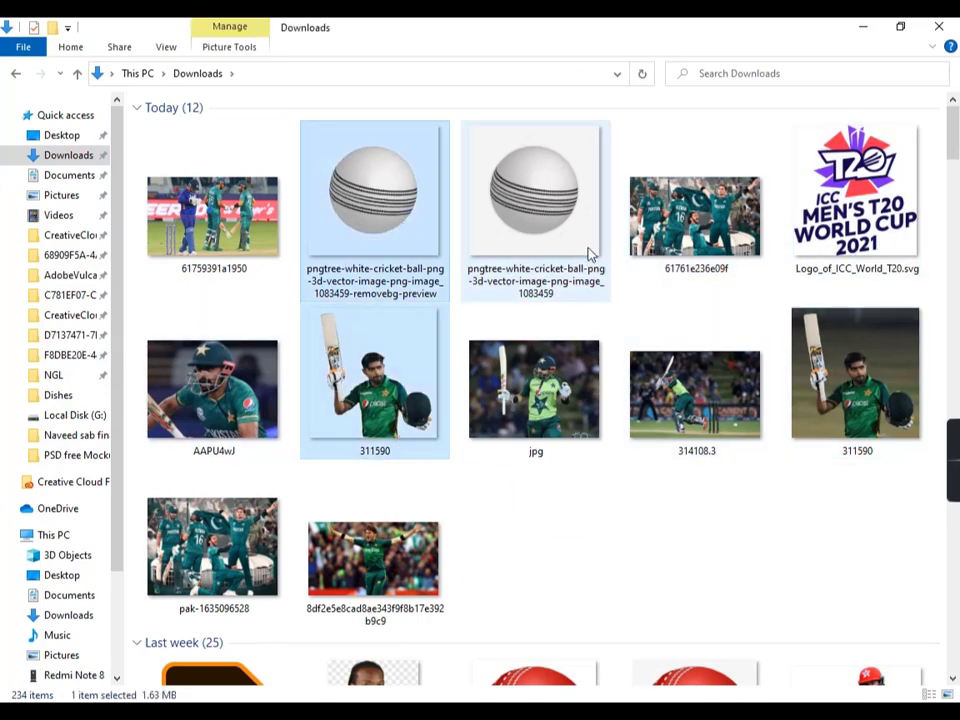
{"action": "left_click", "coordinate": [697, 250], "text": "ctrl"}
{"action": "left_click", "coordinate": [850, 200], "text": "ctrl"}
{"action": "left_click_drag", "start_coordinate": [850, 200], "coordinate": [604, 490]}
Move the cricket ball off the page into the empty area on its right
{"action": "scroll", "coordinate": [443, 567], "scroll_direction": "down", "scroll_amount": 5}
{"action": "left_click", "coordinate": [457, 573]}
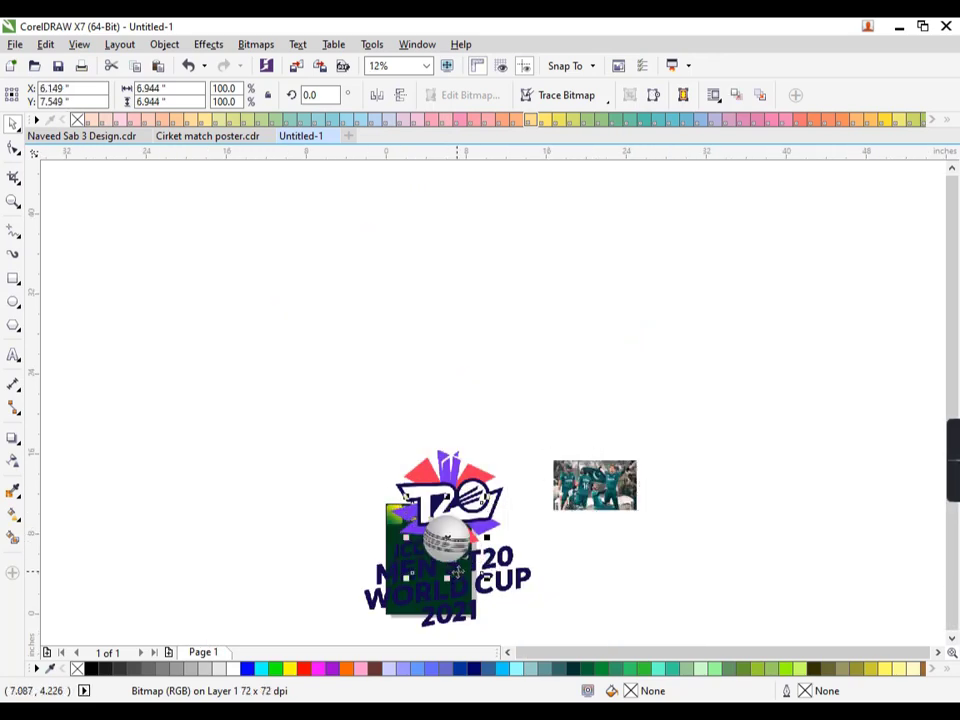
{"action": "left_click_drag", "start_coordinate": [447, 540], "coordinate": [577, 566]}
Shrink the T20 World Cup logo to about 1.43 by 1.52 inches and place it on the upper-left rounded rectangle
{"action": "left_click", "coordinate": [502, 580]}
{"action": "left_click_drag", "start_coordinate": [536, 631], "coordinate": [489, 591]}
{"action": "scroll", "coordinate": [568, 606], "scroll_direction": "up", "scroll_amount": 3}
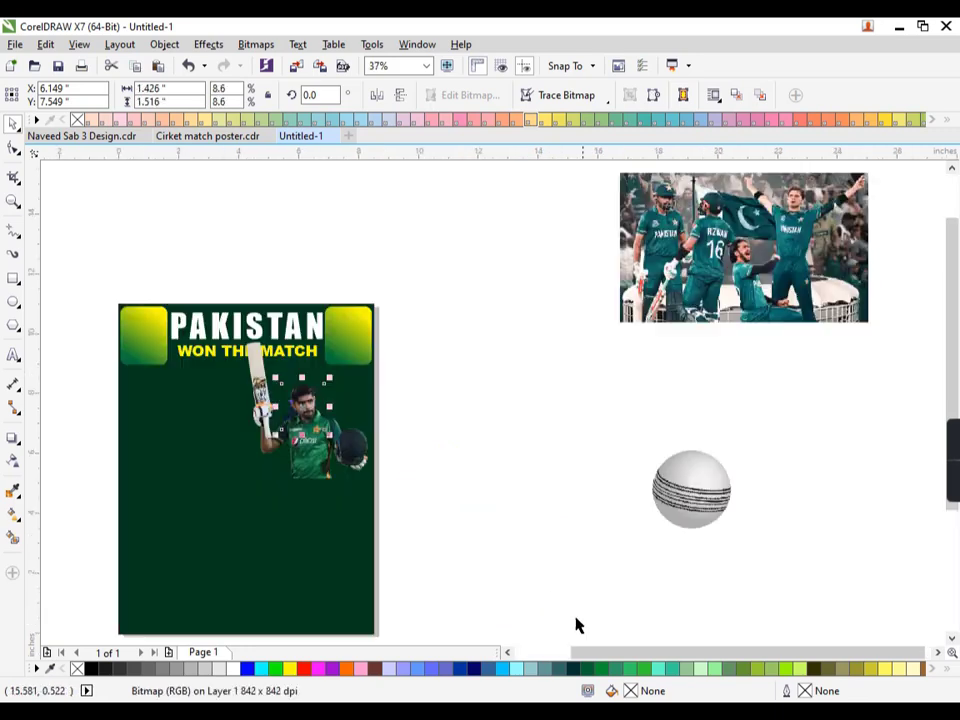
{"action": "left_click_drag", "start_coordinate": [300, 405], "coordinate": [139, 341]}
{"action": "scroll", "coordinate": [143, 335], "scroll_direction": "up", "scroll_amount": 2}
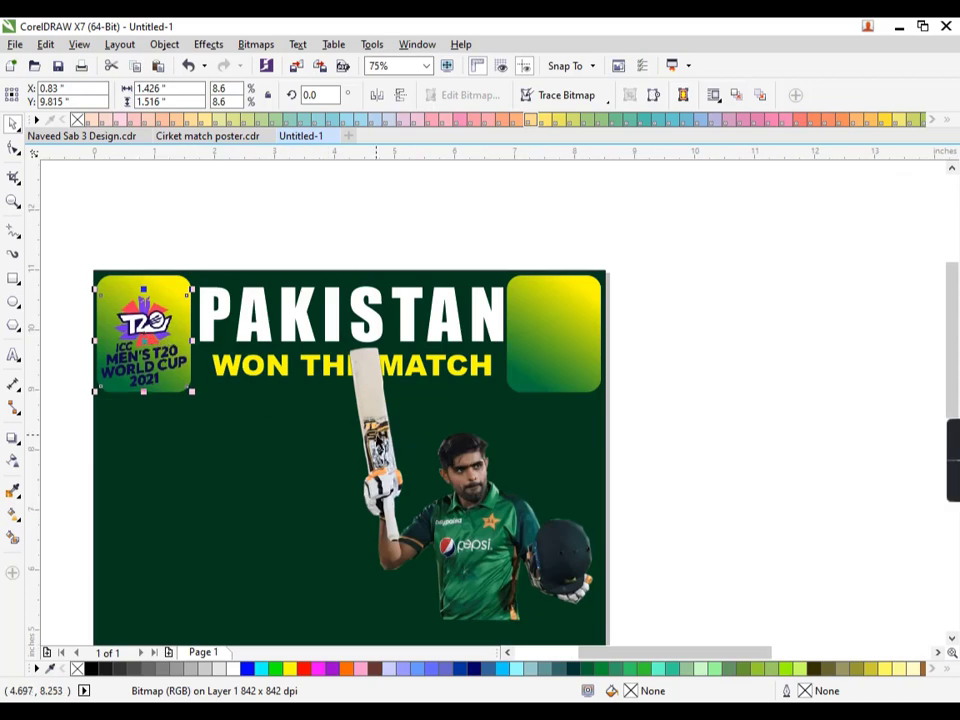
{"action": "scroll", "coordinate": [480, 341], "scroll_direction": "down", "scroll_amount": 2}
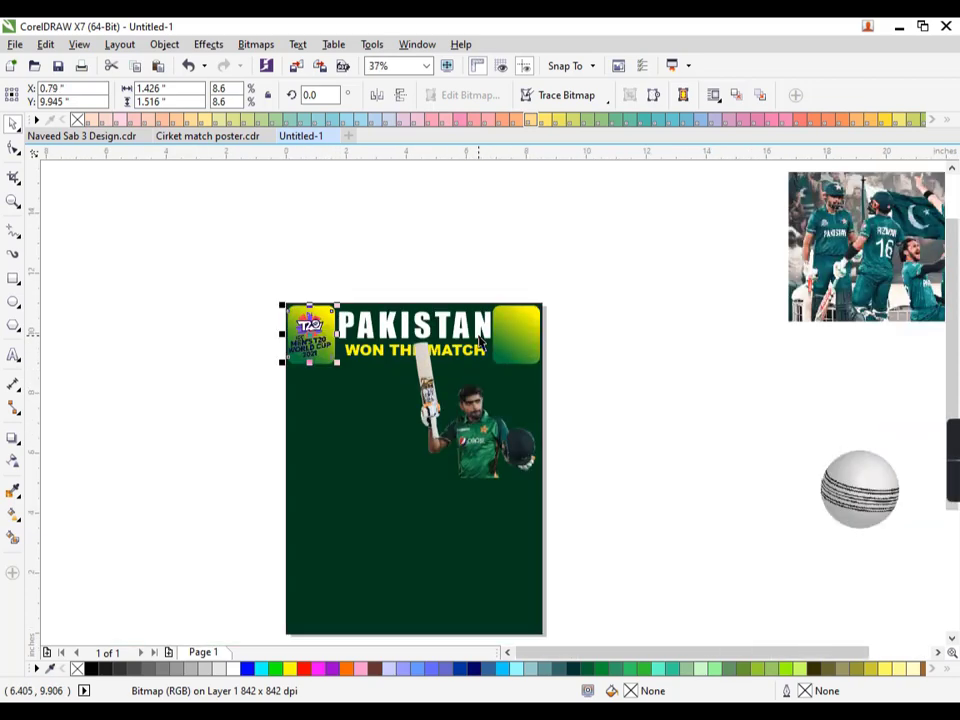
Bring the team photo closer to the page and move the batsman cutout off the page below it
{"action": "left_click_drag", "start_coordinate": [839, 281], "coordinate": [693, 403]}
{"action": "scroll", "coordinate": [693, 403], "scroll_direction": "down", "scroll_amount": 2}
{"action": "left_click_drag", "start_coordinate": [592, 435], "coordinate": [717, 537]}
Apply a vertical linear transparency to the team photo so it fades out towards its upper edge
{"action": "left_click", "coordinate": [742, 372]}
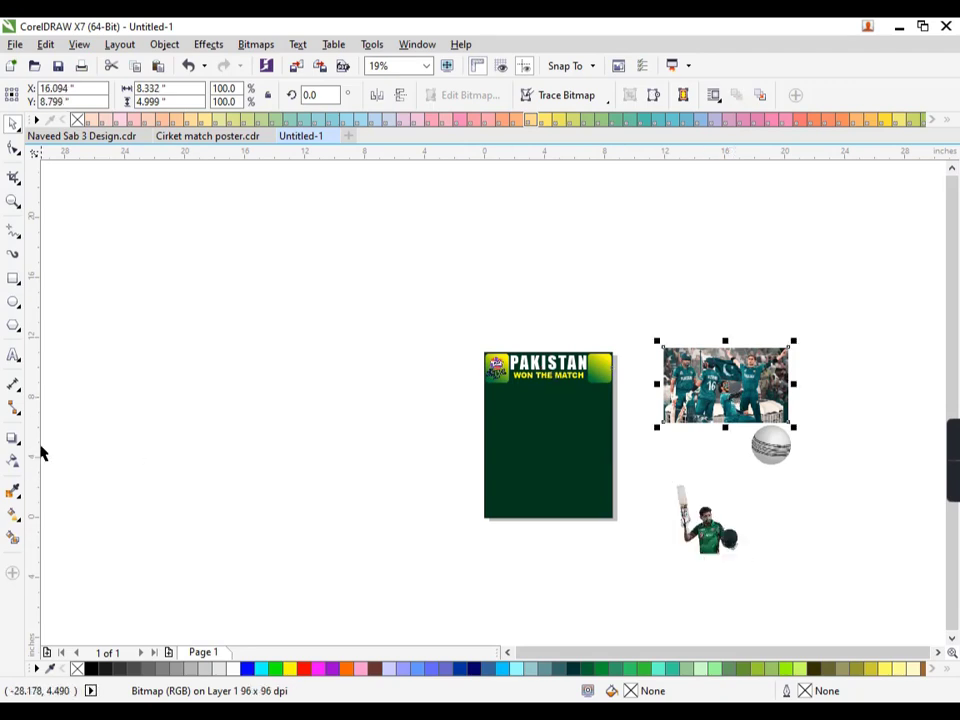
{"action": "left_click", "coordinate": [13, 460]}
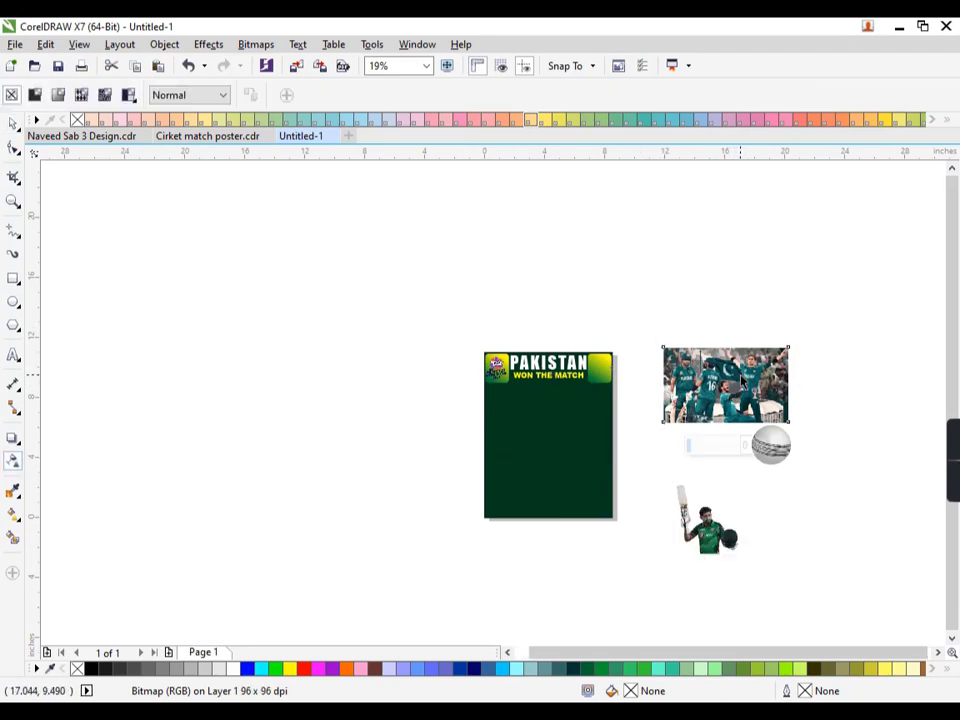
{"action": "scroll", "coordinate": [741, 375], "scroll_direction": "up", "scroll_amount": 2}
{"action": "mouse_move", "coordinate": [713, 320]}
{"action": "left_mouse_down"}
{"action": "mouse_move", "coordinate": [711, 475]}
{"action": "mouse_move", "coordinate": [711, 304]}
{"action": "mouse_move", "coordinate": [708, 320]}
{"action": "left_mouse_up"}
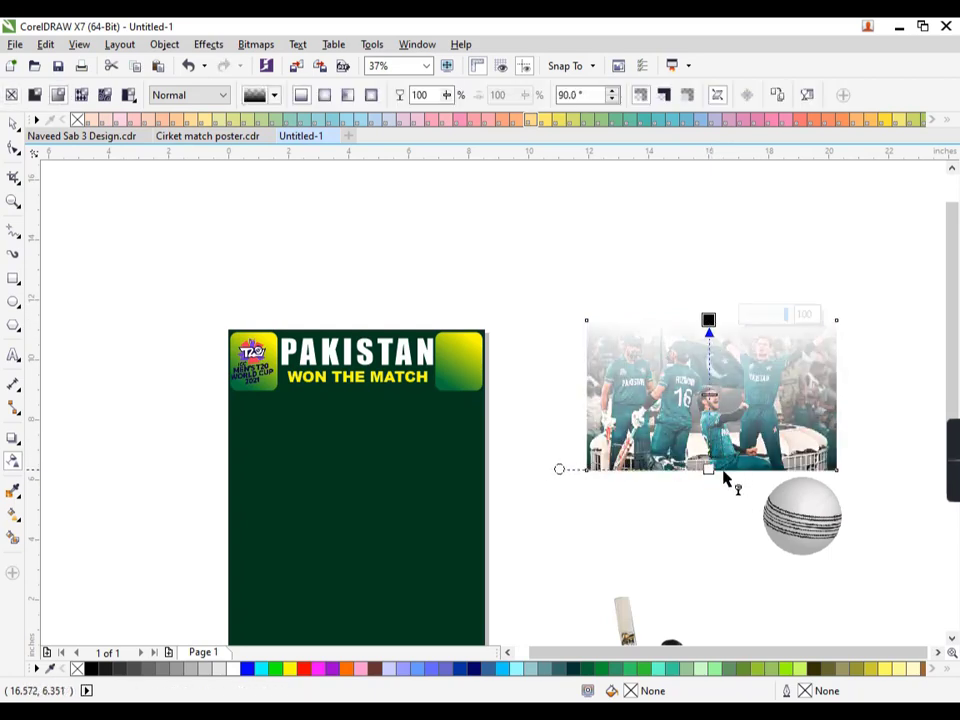
{"action": "left_click_drag", "start_coordinate": [709, 469], "coordinate": [709, 491]}
{"action": "key", "text": "space"}
Move the faded team photo onto the page and PowerClip it inside the dark green background
{"action": "left_click_drag", "start_coordinate": [731, 403], "coordinate": [545, 478]}
{"action": "scroll", "coordinate": [702, 403], "scroll_direction": "down", "scroll_amount": 2}
{"action": "right_click", "coordinate": [545, 478]}
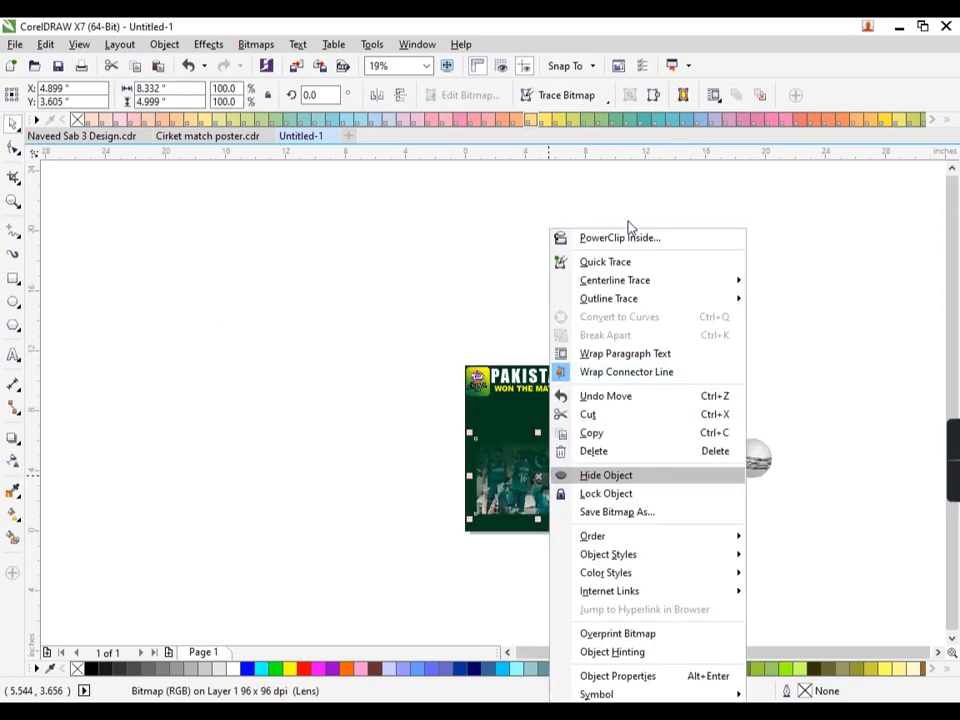
{"action": "left_click", "coordinate": [620, 237]}
{"action": "left_click", "coordinate": [520, 390]}
{"action": "key", "text": "ctrl+z"}
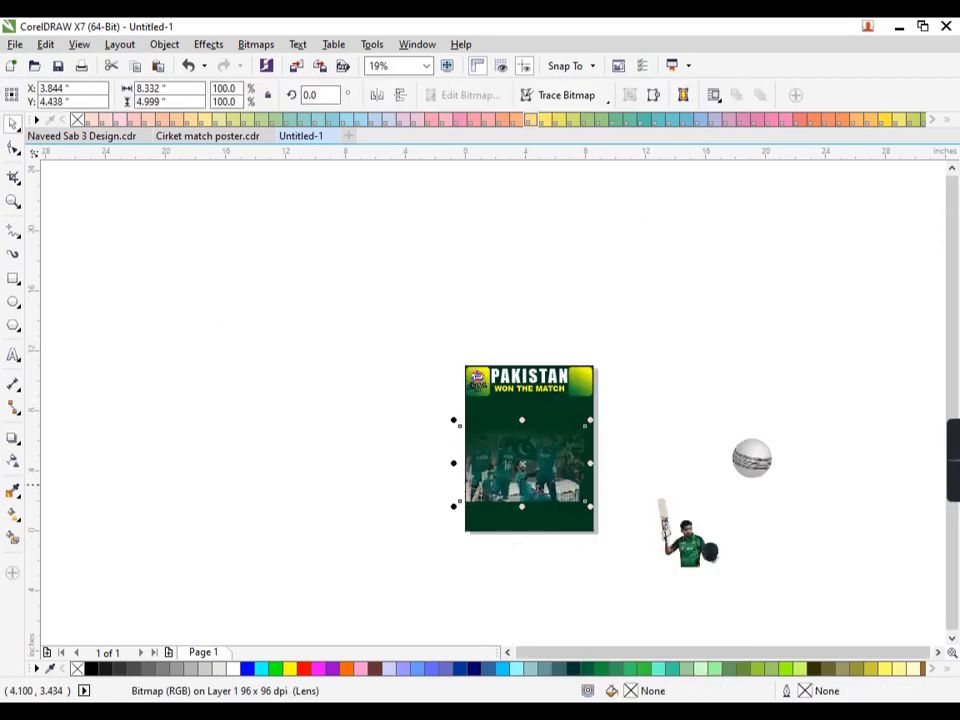
Enlarge the clipped team photo to about 13.4 by 8.04 inches and lower it to the page's bottom edge
{"action": "left_click_drag", "start_coordinate": [588, 508], "coordinate": [630, 538]}
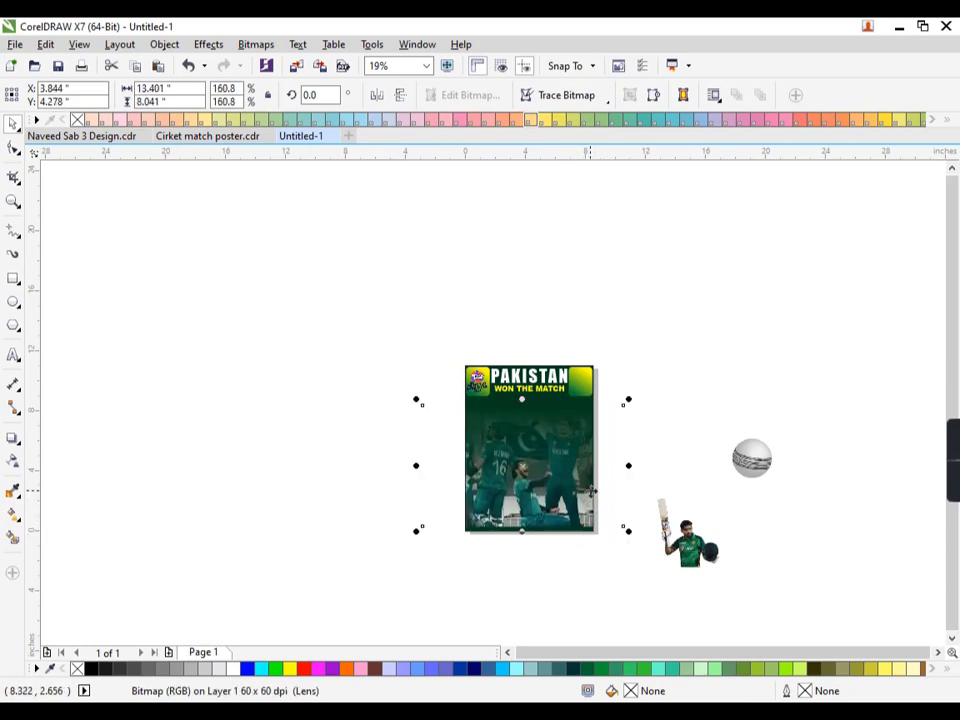
{"action": "left_click_drag", "start_coordinate": [591, 494], "coordinate": [593, 489]}
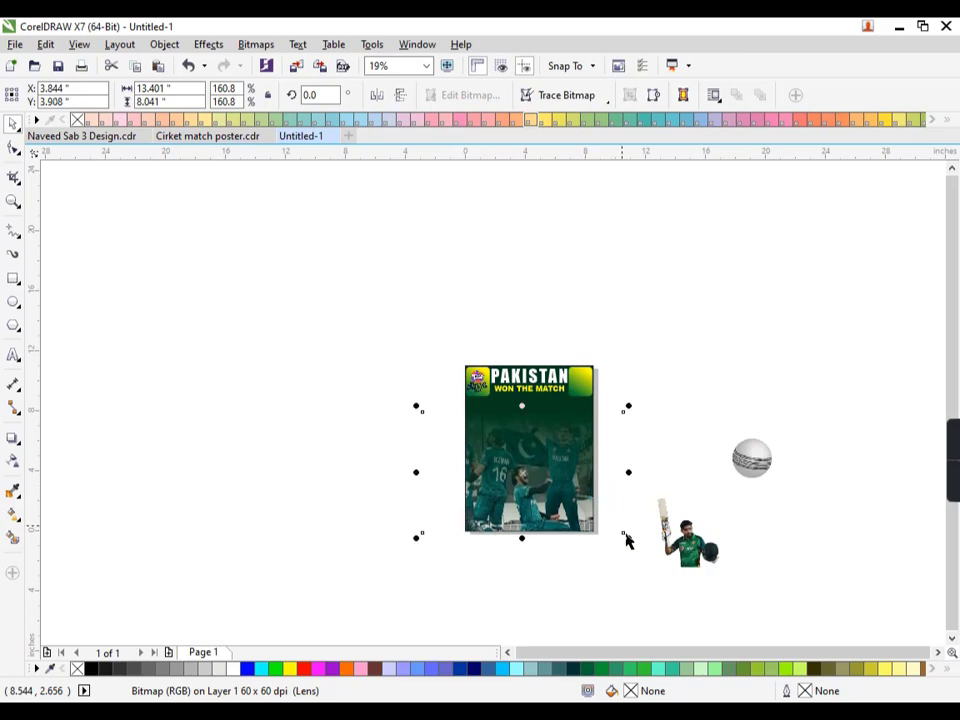
{"action": "left_click", "coordinate": [696, 598]}
Enlarge the batsman cutout to about 6.41 by 6.54 inches and place it over the page's lower-right area
{"action": "scroll", "coordinate": [698, 595], "scroll_direction": "up", "scroll_amount": 2}
{"action": "left_click", "coordinate": [815, 400]}
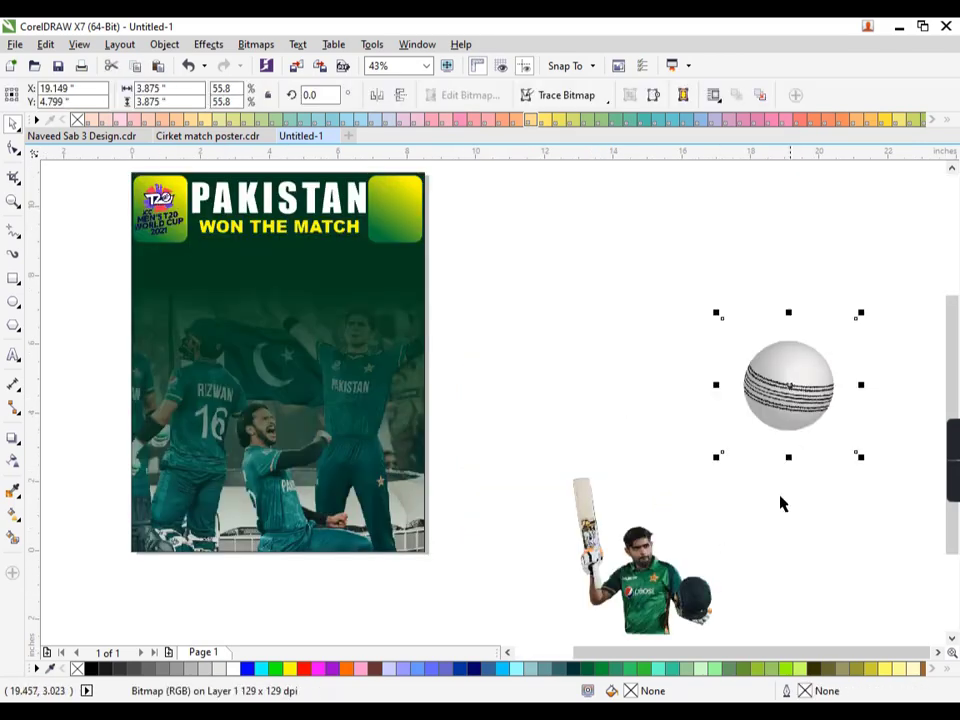
{"action": "mouse_move", "coordinate": [698, 625]}
{"action": "left_mouse_down"}
{"action": "mouse_move", "coordinate": [421, 546]}
{"action": "mouse_move", "coordinate": [415, 568]}
{"action": "mouse_move", "coordinate": [476, 583]}
{"action": "mouse_move", "coordinate": [490, 610]}
{"action": "left_mouse_up"}
{"action": "left_click_drag", "start_coordinate": [411, 498], "coordinate": [371, 450]}
PowerClip the batsman cutout inside the dark green background
{"action": "right_click", "coordinate": [371, 450]}
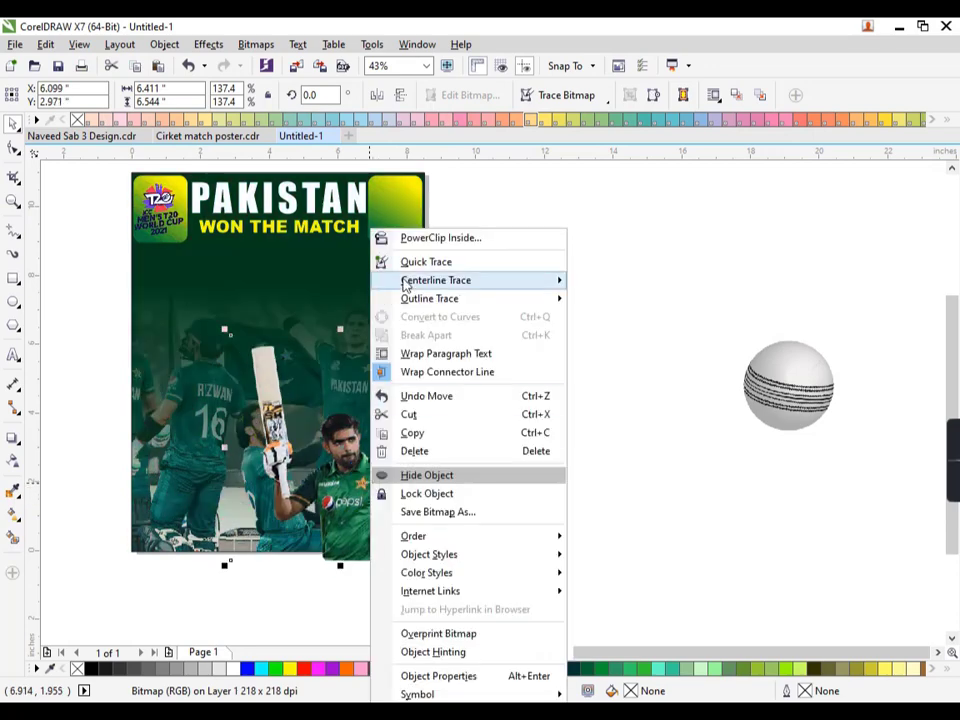
{"action": "left_click", "coordinate": [440, 238]}
{"action": "left_click", "coordinate": [354, 272]}
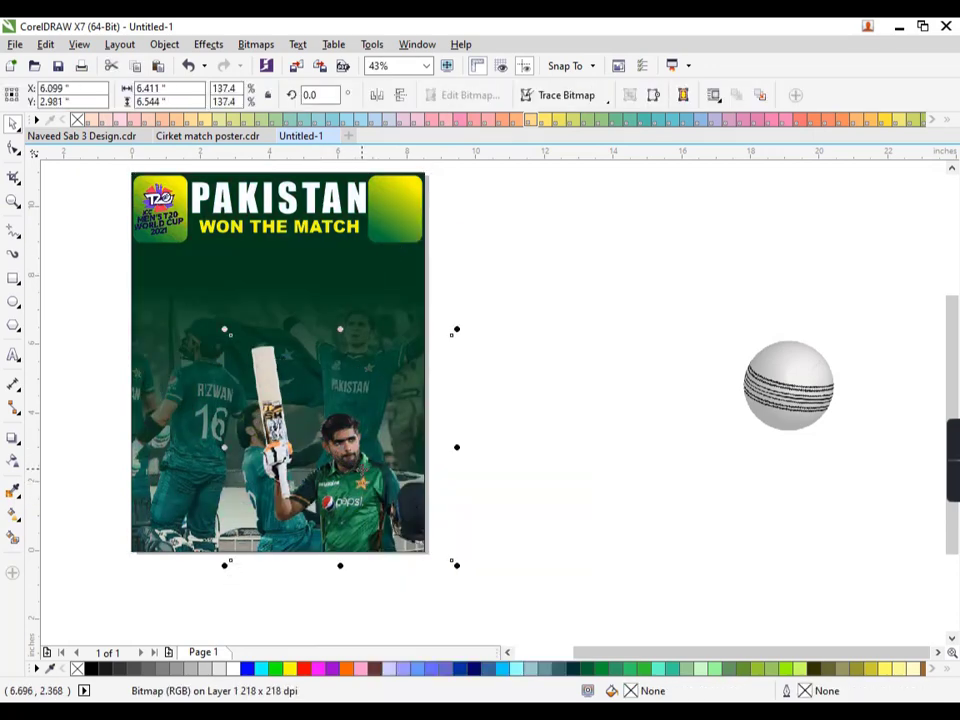
Enlarge the batsman to about 6.64 by 6.77 inches, then nudge him 0.19 inches up and 0.07 inches left
{"action": "left_click_drag", "start_coordinate": [224, 330], "coordinate": [219, 300]}
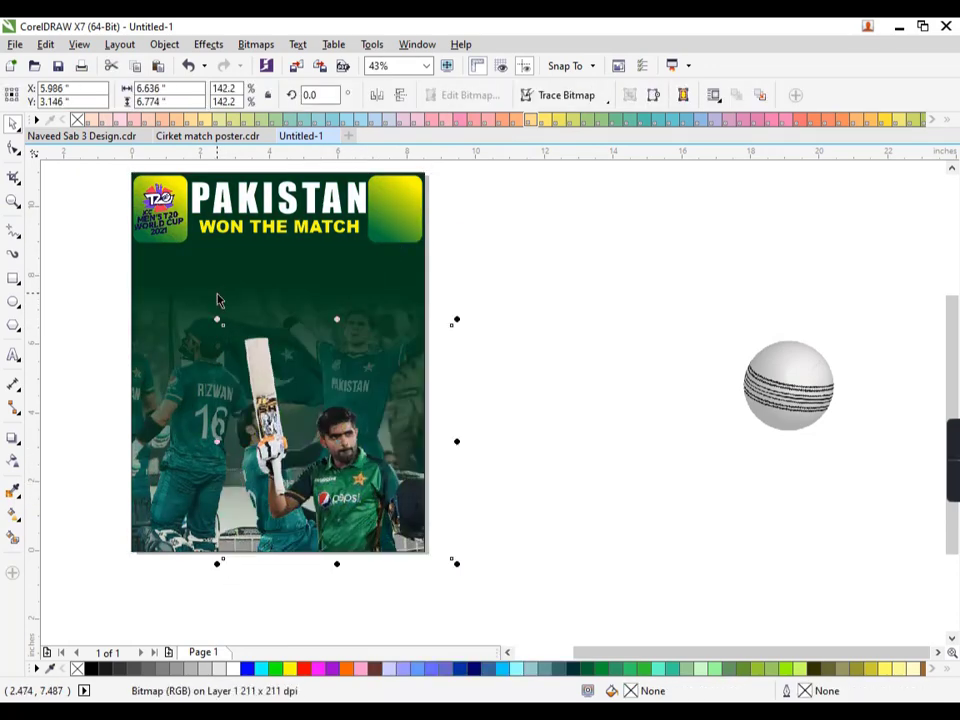
{"action": "key", "text": "Up"}
{"action": "key", "text": "Up"}
{"action": "key", "text": "Up"}
{"action": "key", "text": "Up"}
{"action": "key", "text": "Up"}
{"action": "key", "text": "Up"}
{"action": "key", "text": "Up"}
{"action": "key", "text": "Up"}
{"action": "key", "text": "Up"}
{"action": "key", "text": "Up"}
{"action": "key", "text": "Up"}
{"action": "key", "text": "Up"}
{"action": "key", "text": "Up"}
{"action": "key", "text": "Up"}
{"action": "key", "text": "Up"}
{"action": "key", "text": "Up"}
{"action": "key", "text": "Up"}
{"action": "key", "text": "Up"}
{"action": "key", "text": "Up"}
{"action": "key", "text": "Left"}
{"action": "key", "text": "Left"}
{"action": "key", "text": "Left"}
{"action": "key", "text": "Left"}
{"action": "key", "text": "Left"}
{"action": "key", "text": "Left"}
{"action": "key", "text": "Left"}
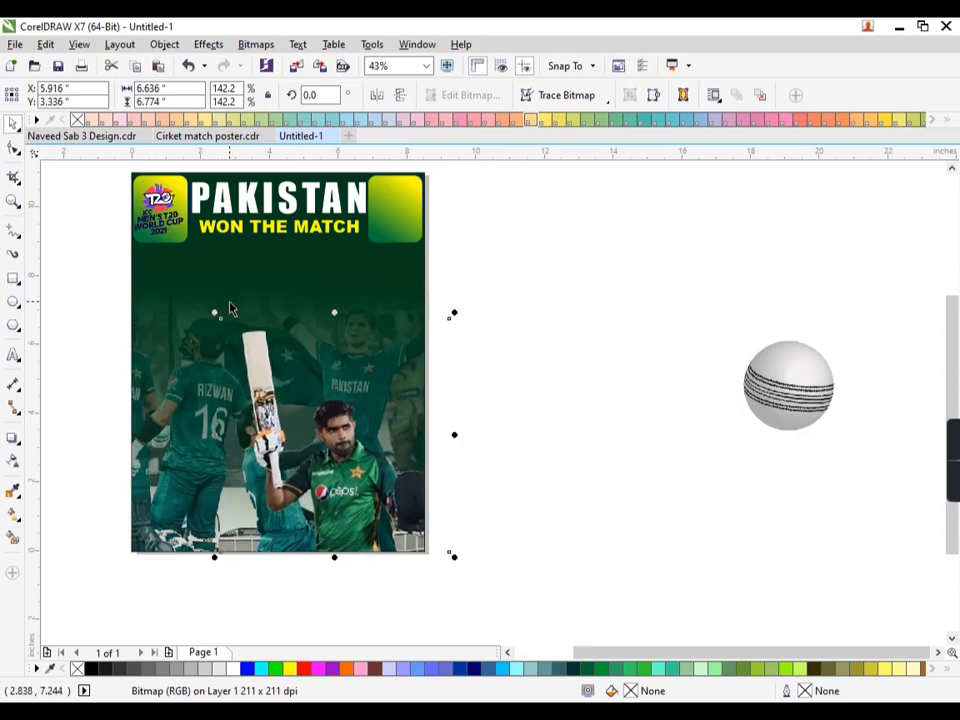
Place the cricket ball between the bat and the batsman's head and shrink it to about 1.83 inches
{"action": "left_click", "coordinate": [788, 385]}
{"action": "left_click_drag", "start_coordinate": [788, 385], "coordinate": [330, 371]}
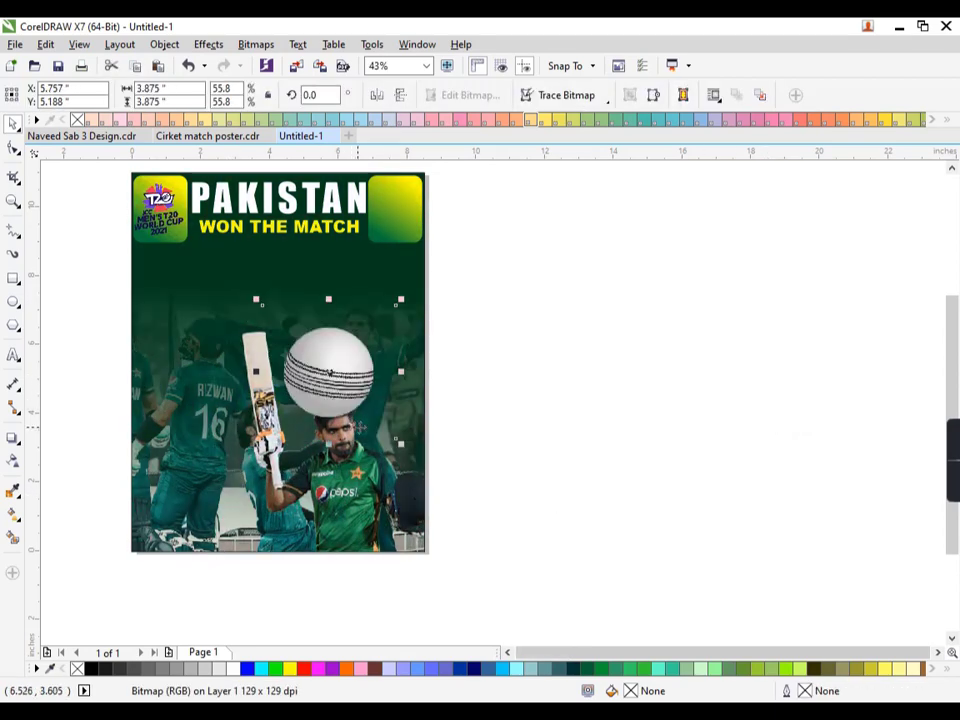
{"action": "left_click_drag", "start_coordinate": [402, 445], "coordinate": [307, 374]}
{"action": "left_click", "coordinate": [472, 413]}
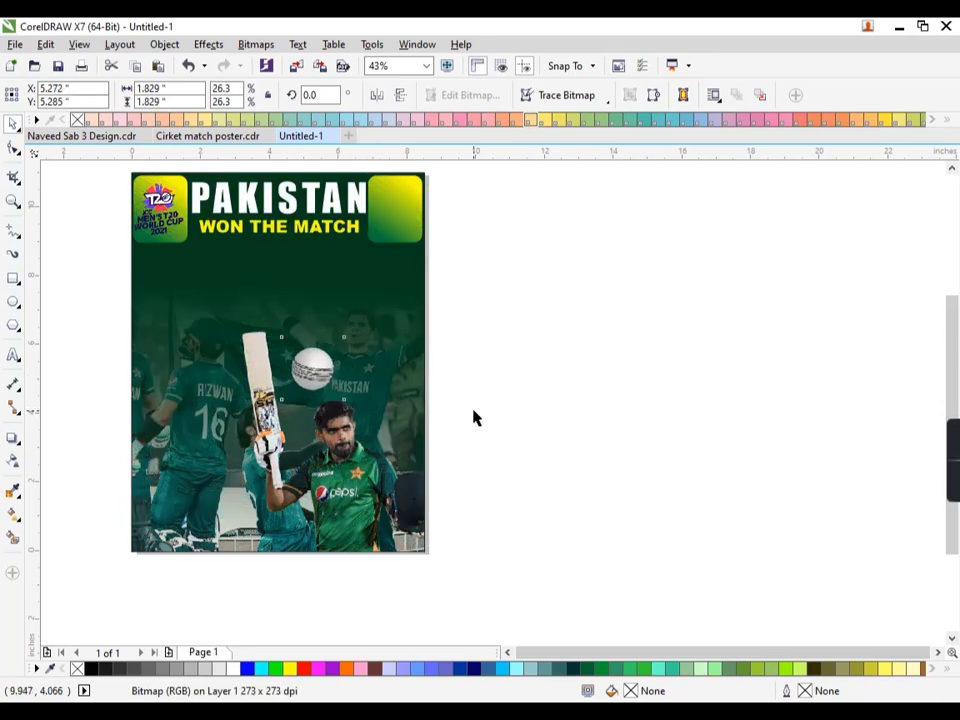
{"action": "key", "text": "shift+F4"}
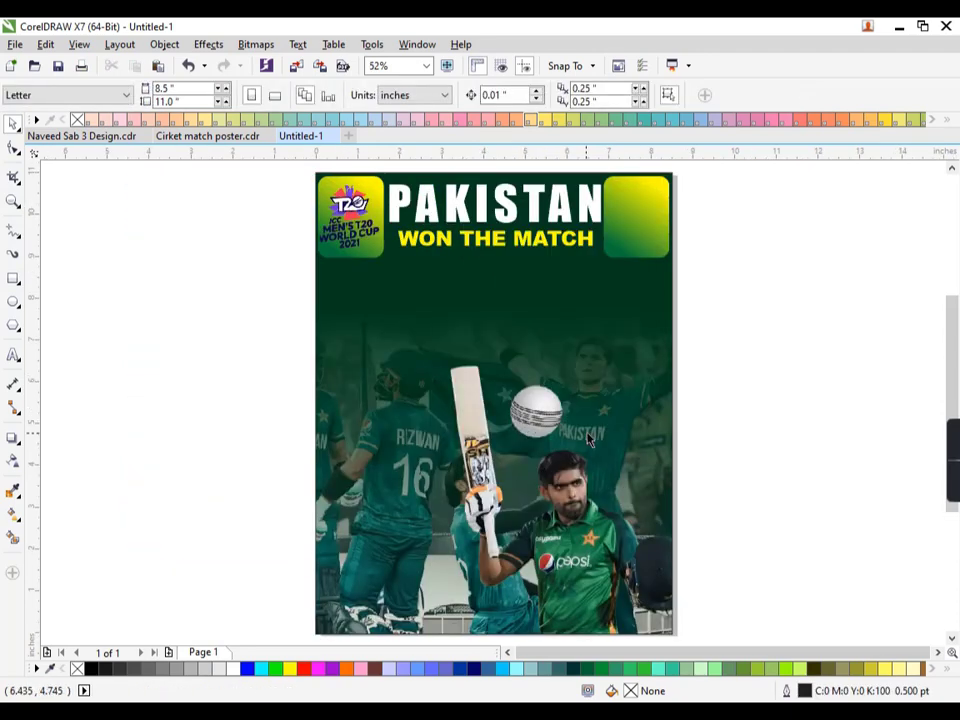
Leave the headline deselected and switch from CorelDRAW to the earlier match poster in Illustrator
{"action": "left_click", "coordinate": [552, 247]}
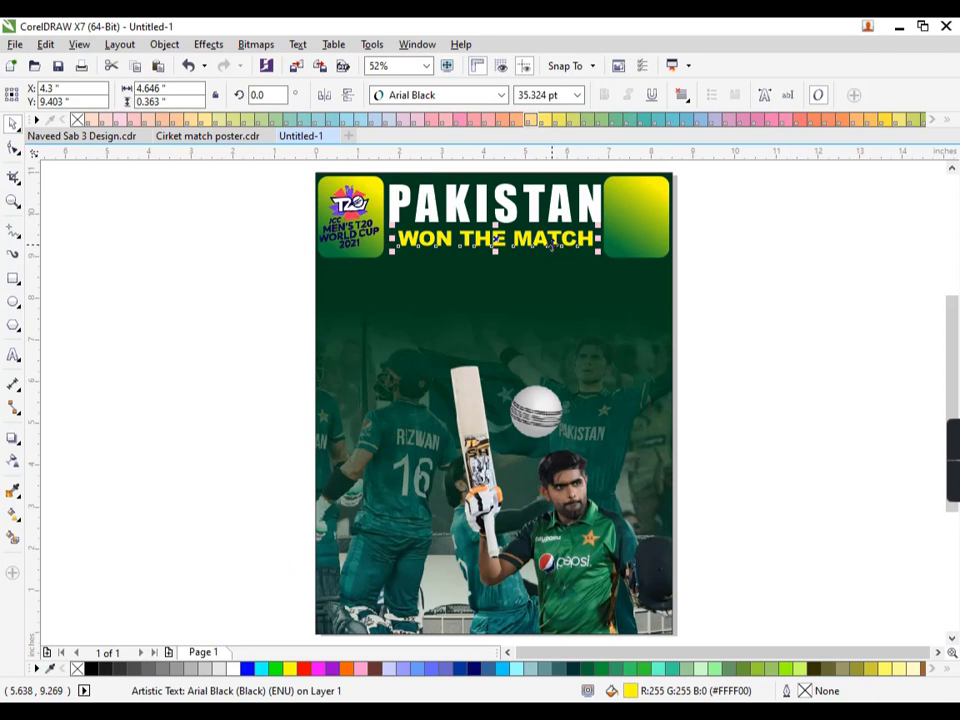
{"action": "left_click", "coordinate": [735, 379]}
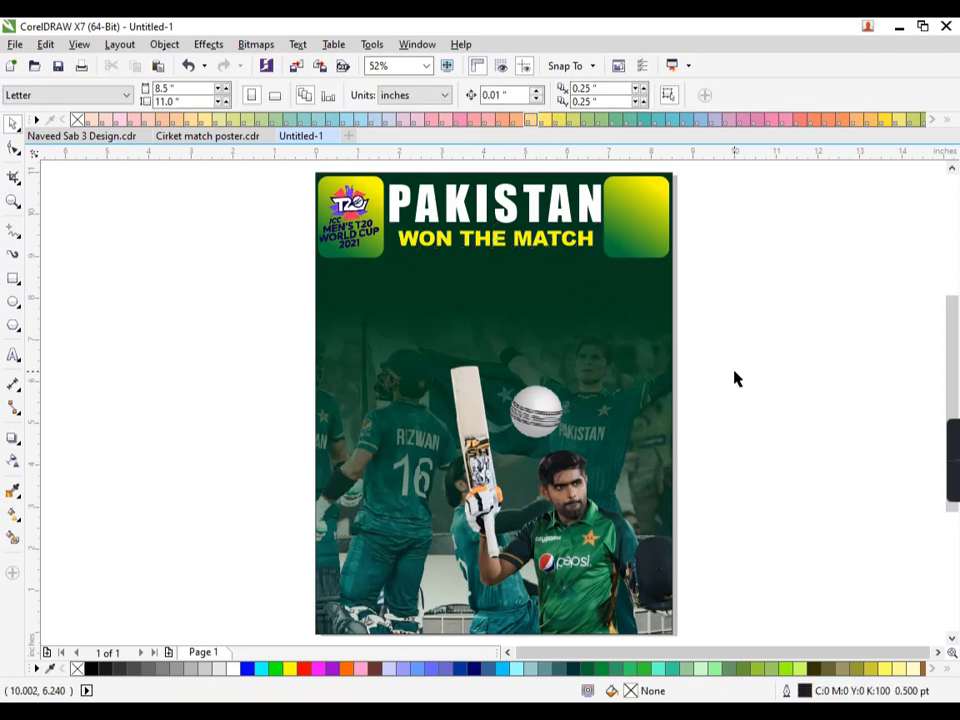
{"action": "left_click", "coordinate": [899, 28]}
{"action": "left_click", "coordinate": [896, 26]}
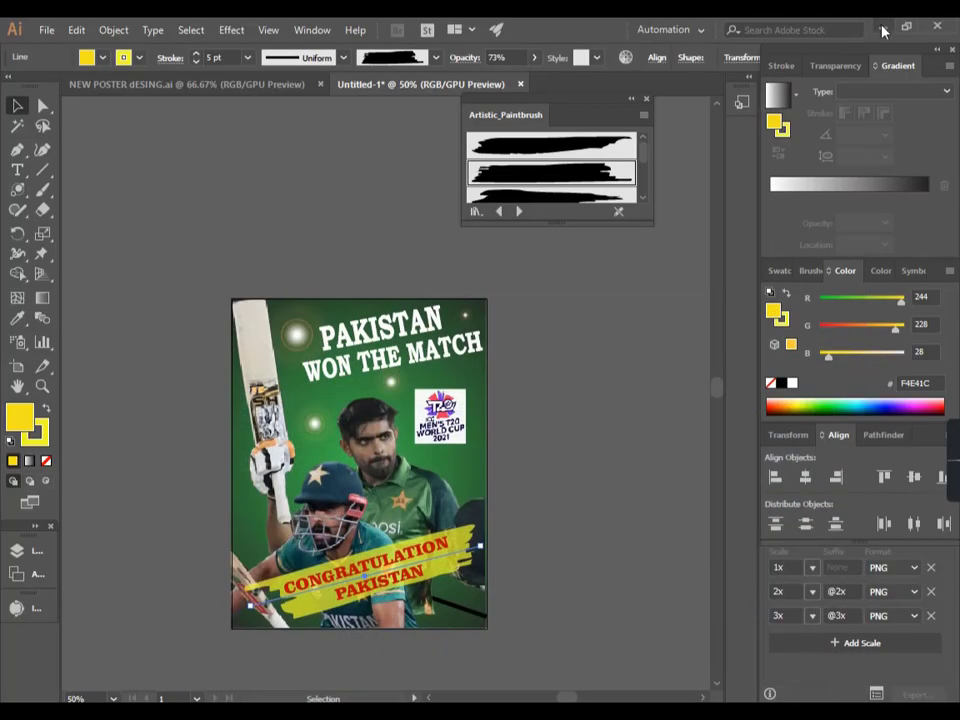
Minimize Illustrator and bring the helmeted player image fs from the desktop into the CorelDRAW poster document
{"action": "left_click", "coordinate": [878, 30]}
{"action": "left_click", "coordinate": [880, 27]}
{"action": "left_click", "coordinate": [873, 28]}
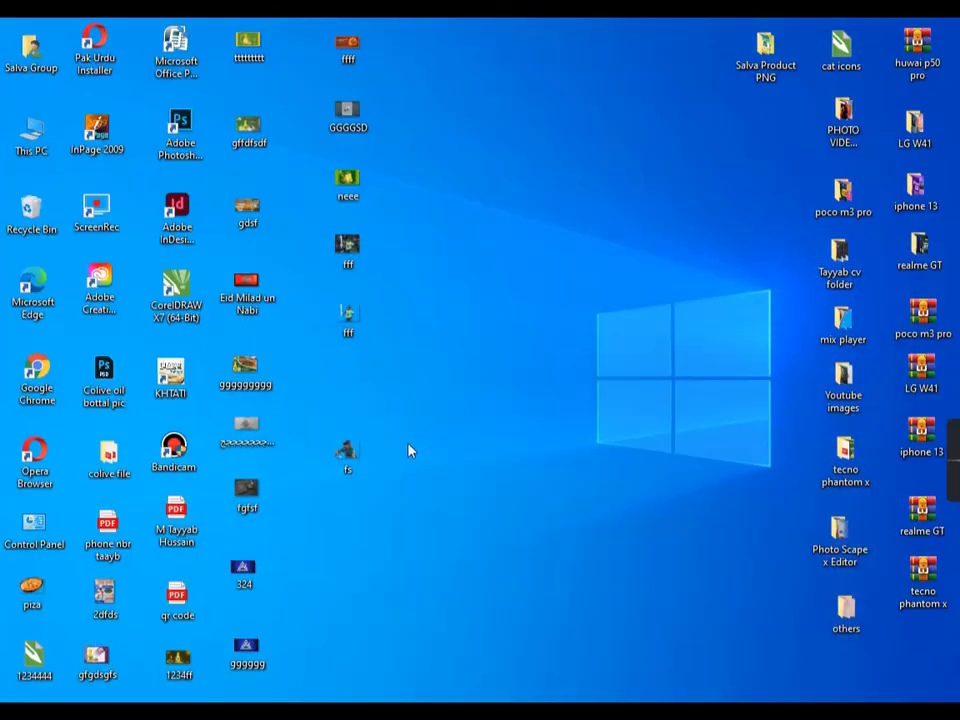
{"action": "left_click_drag", "start_coordinate": [348, 455], "coordinate": [244, 493]}
{"action": "key", "text": "alt+Tab"}
{"action": "scroll", "coordinate": [271, 429], "scroll_direction": "down", "scroll_amount": 2}
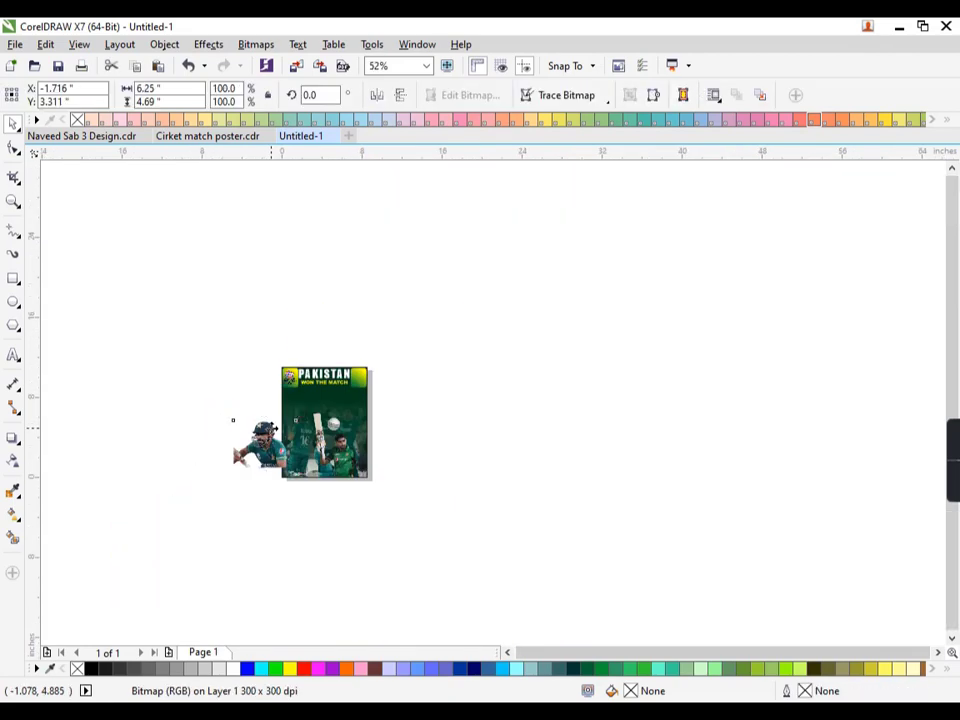
Place the helmeted player over the poster's lower left corner and resize him to about 5.73 by 4.64 inches
{"action": "left_click_drag", "start_coordinate": [268, 430], "coordinate": [294, 499]}
{"action": "scroll", "coordinate": [294, 499], "scroll_direction": "up", "scroll_amount": 3}
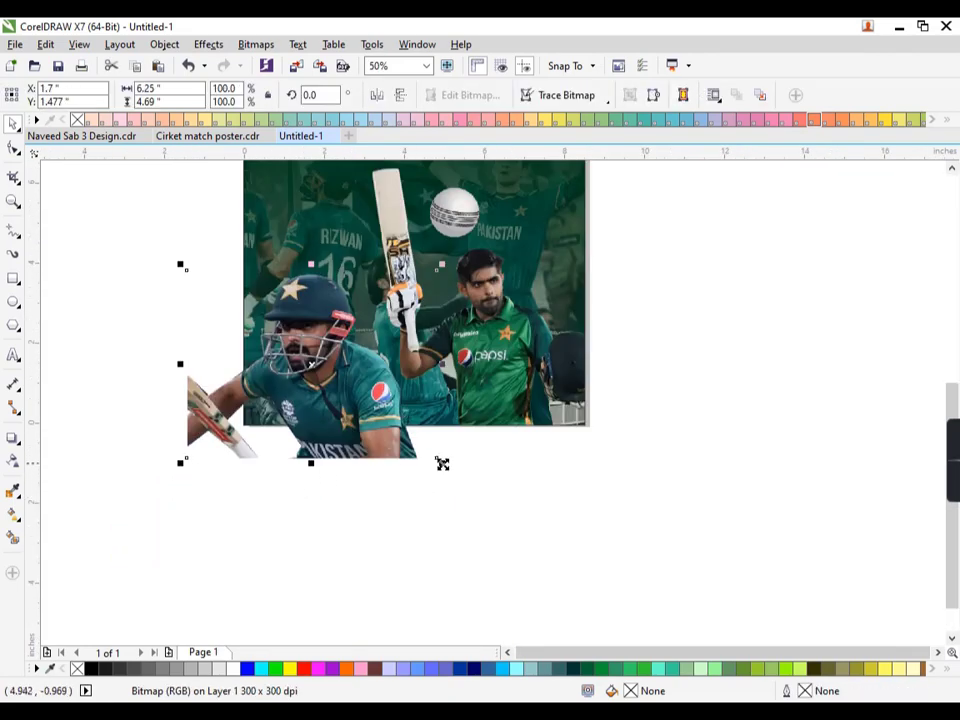
{"action": "left_click_drag", "start_coordinate": [442, 464], "coordinate": [431, 459]}
PowerClip the helmeted player inside the dark green background
{"action": "right_click", "coordinate": [336, 314]}
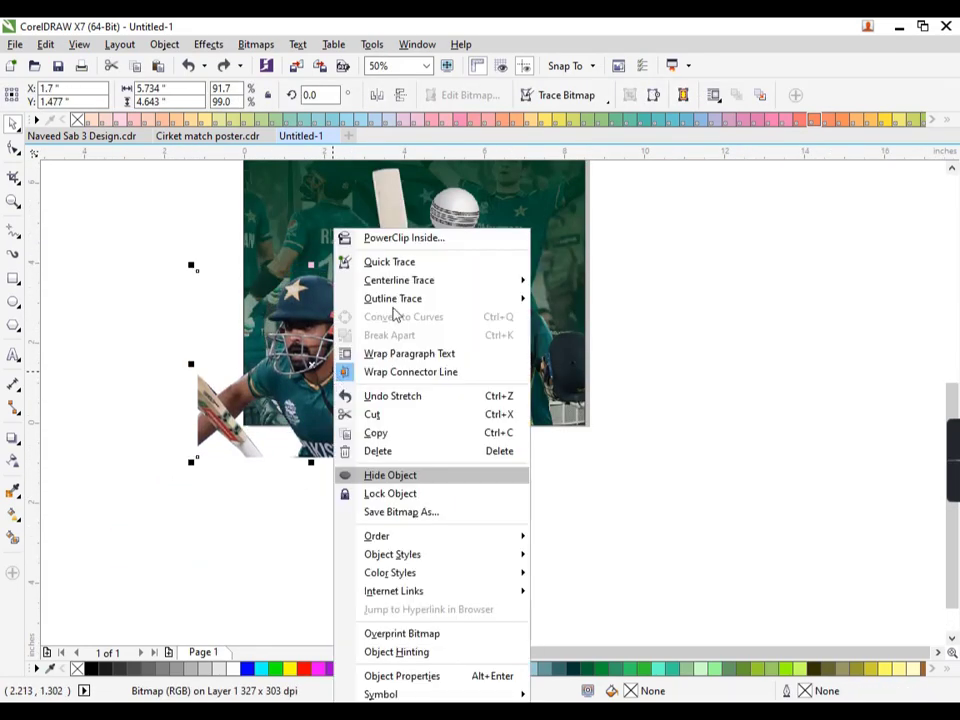
{"action": "left_click", "coordinate": [400, 237]}
{"action": "left_click", "coordinate": [418, 230]}
{"action": "left_click", "coordinate": [247, 248]}
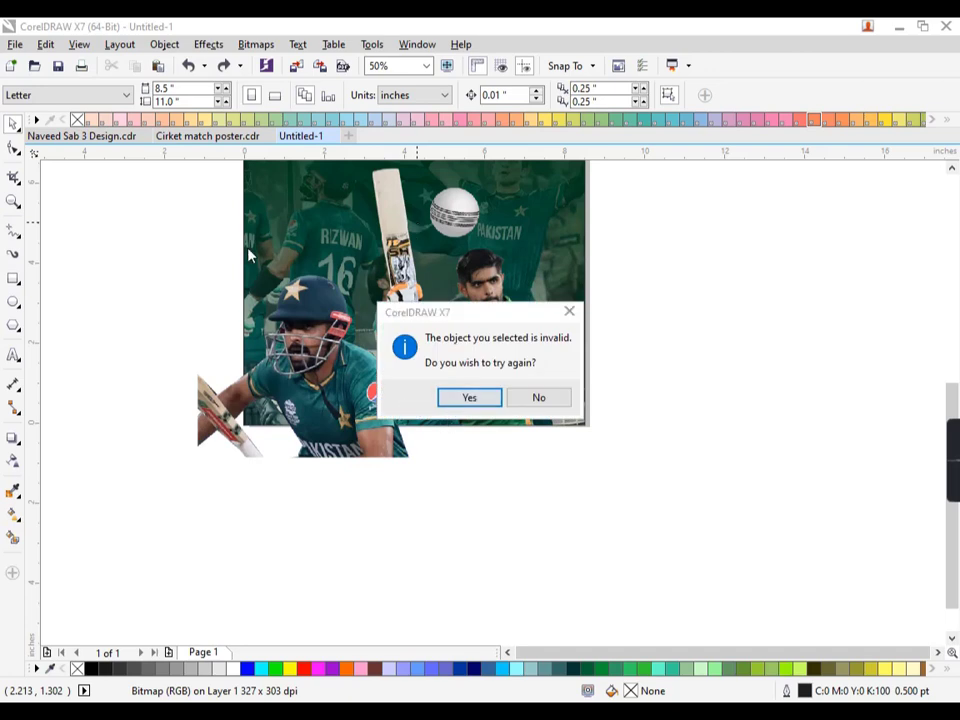
{"action": "left_click", "coordinate": [460, 396]}
{"action": "left_click", "coordinate": [292, 175]}
Shift the clipped helmeted player up and to the right and enlarge him to about 6.65 by 5.39 inches
{"action": "left_click", "coordinate": [331, 361], "text": "alt"}
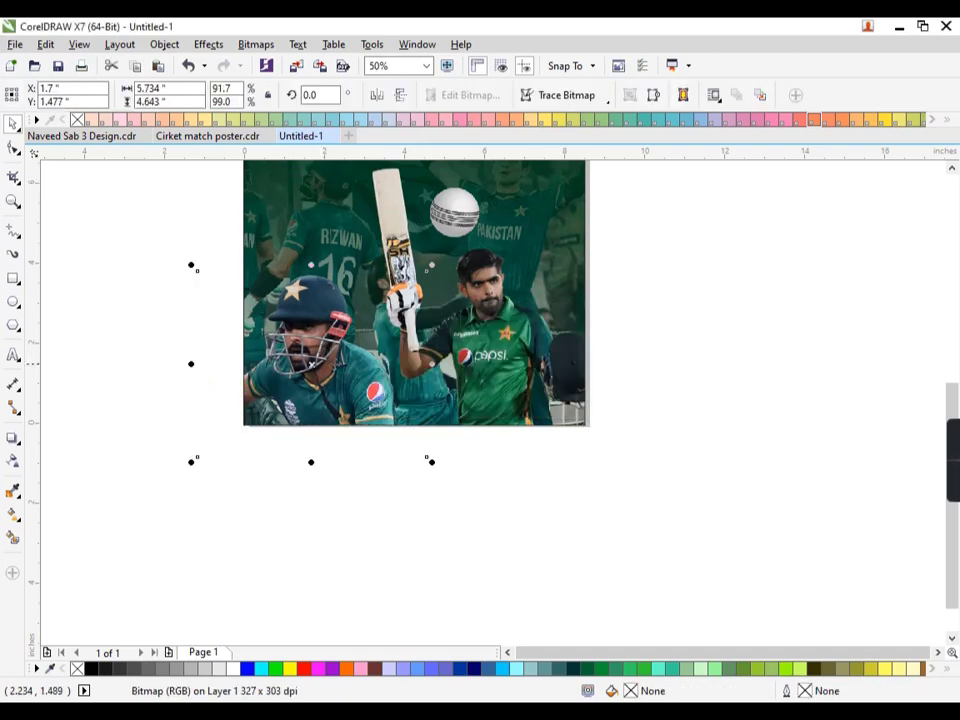
{"action": "left_click_drag", "start_coordinate": [342, 373], "coordinate": [354, 353]}
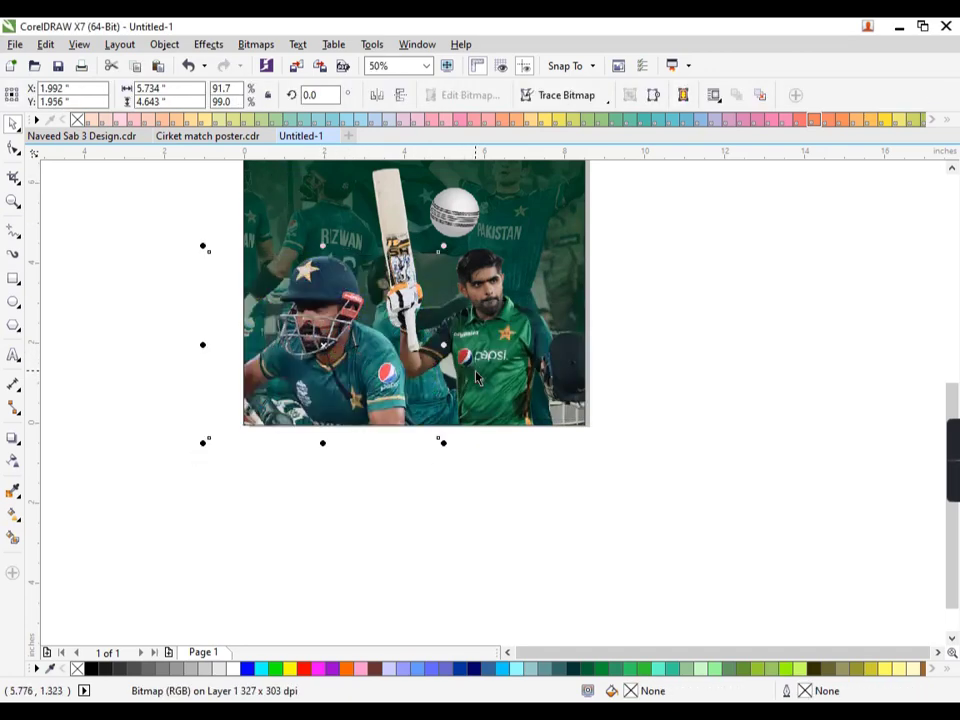
{"action": "left_click", "coordinate": [489, 377], "text": "alt"}
{"action": "left_click", "coordinate": [497, 376], "text": "alt"}
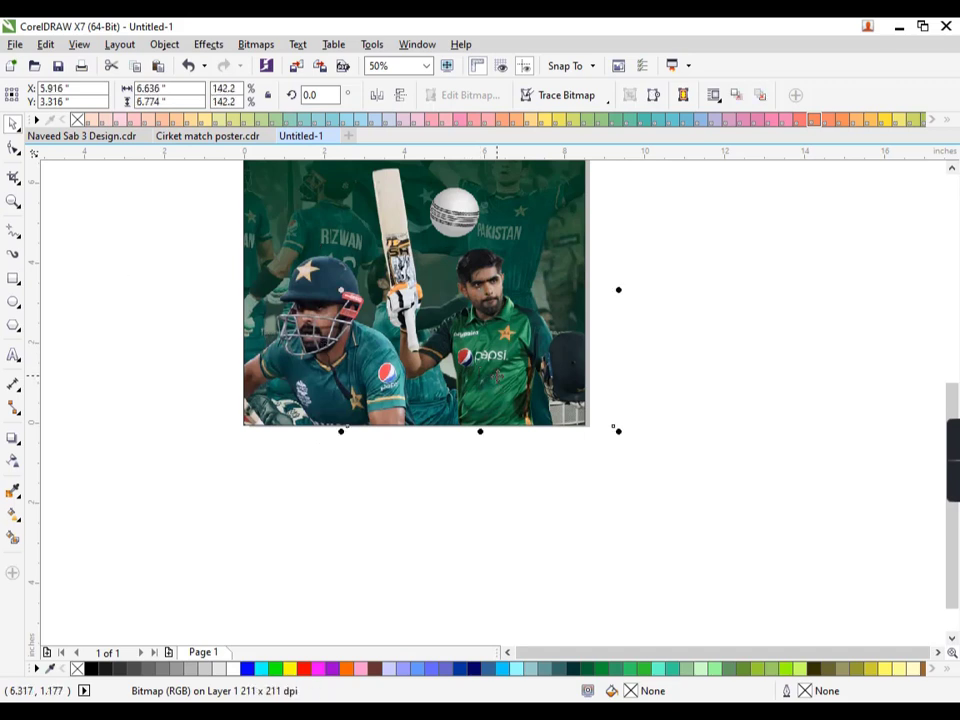
{"action": "left_click", "coordinate": [387, 373], "text": "alt"}
{"action": "left_click", "coordinate": [341, 366], "text": "alt"}
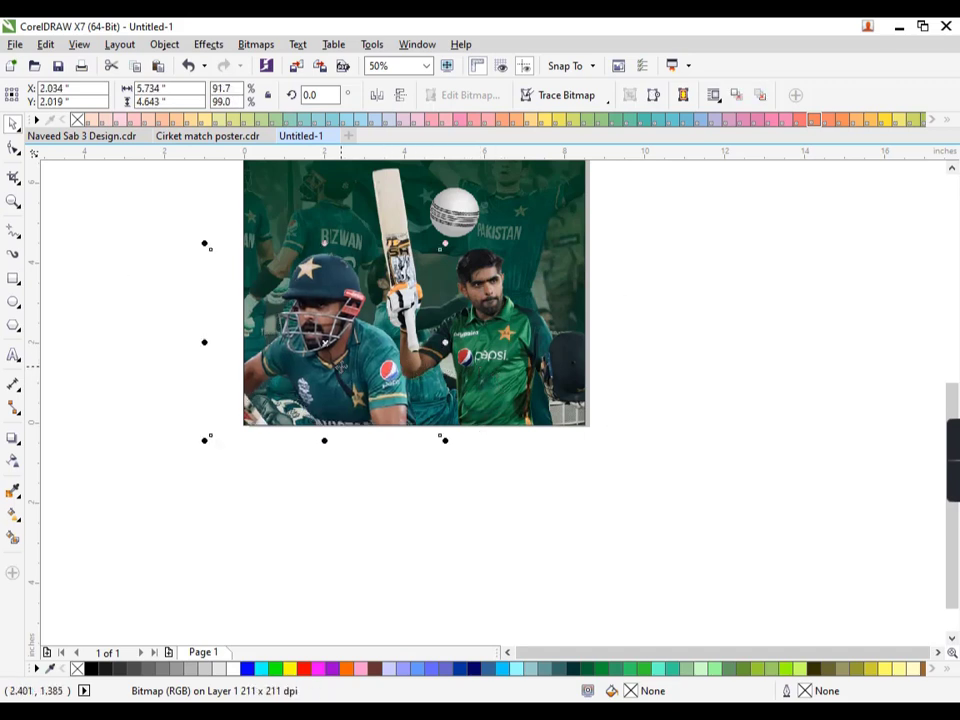
{"action": "left_click_drag", "start_coordinate": [343, 363], "coordinate": [354, 355]}
{"action": "left_click_drag", "start_coordinate": [456, 236], "coordinate": [471, 225]}
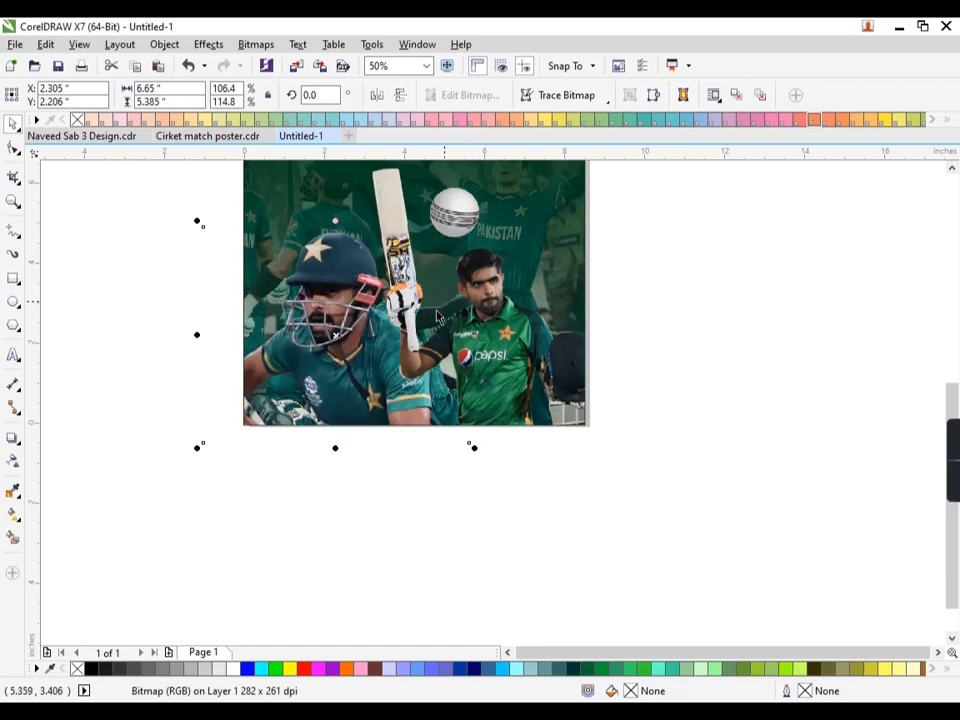
Nudge the clipped helmeted player up about 0.21 inches
{"action": "key", "text": "Up"}
{"action": "key", "text": "Up"}
{"action": "key", "text": "Up"}
{"action": "key", "text": "Up"}
{"action": "key", "text": "Up"}
{"action": "key", "text": "Up"}
{"action": "key", "text": "Up"}
{"action": "key", "text": "Up"}
{"action": "key", "text": "Up"}
{"action": "key", "text": "Up"}
{"action": "key", "text": "Up"}
{"action": "key", "text": "Up"}
{"action": "key", "text": "Up"}
{"action": "key", "text": "Up"}
{"action": "key", "text": "Up"}
{"action": "key", "text": "Up"}
{"action": "key", "text": "Up"}
{"action": "key", "text": "Up"}
{"action": "key", "text": "Up"}
{"action": "key", "text": "Up"}
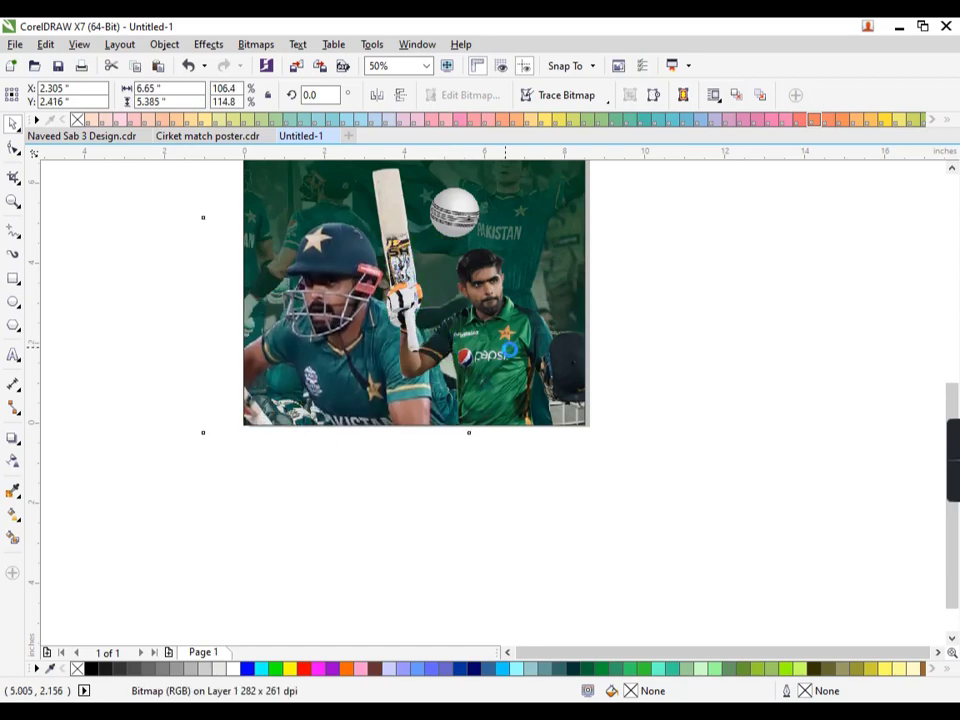
Enlarge the clipped batsman with the raised bat slightly
{"action": "left_click", "coordinate": [514, 350]}
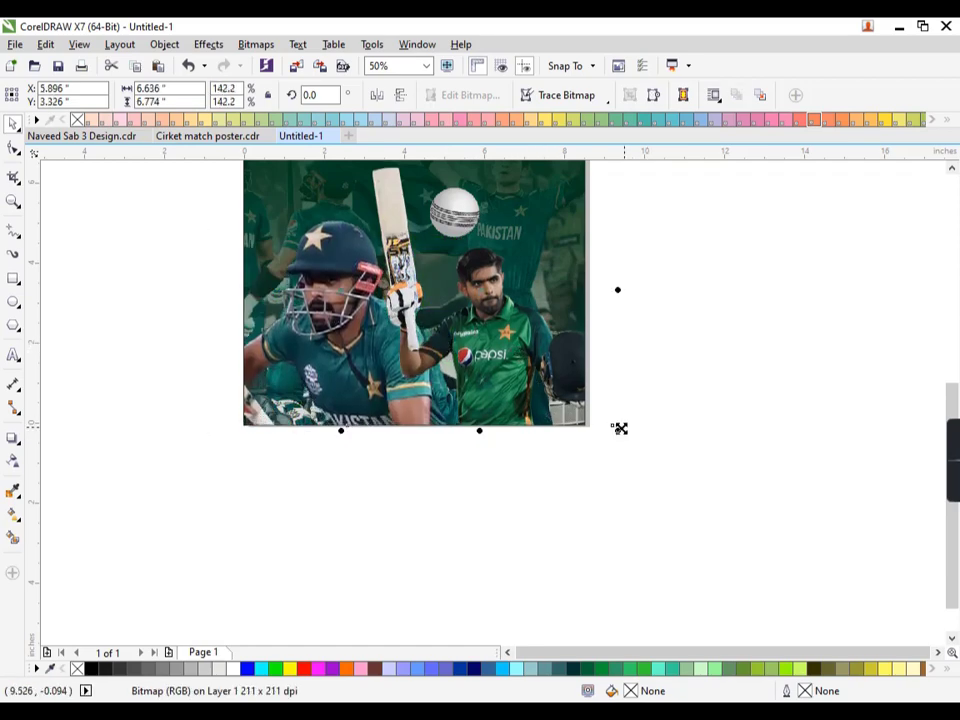
{"action": "left_click_drag", "start_coordinate": [621, 429], "coordinate": [628, 441]}
{"action": "left_click", "coordinate": [632, 445]}
{"action": "left_click", "coordinate": [524, 343]}
{"action": "left_click", "coordinate": [604, 434]}
Delete the batsman with the raised bat from inside the background PowerClip
{"action": "left_click", "coordinate": [522, 362]}
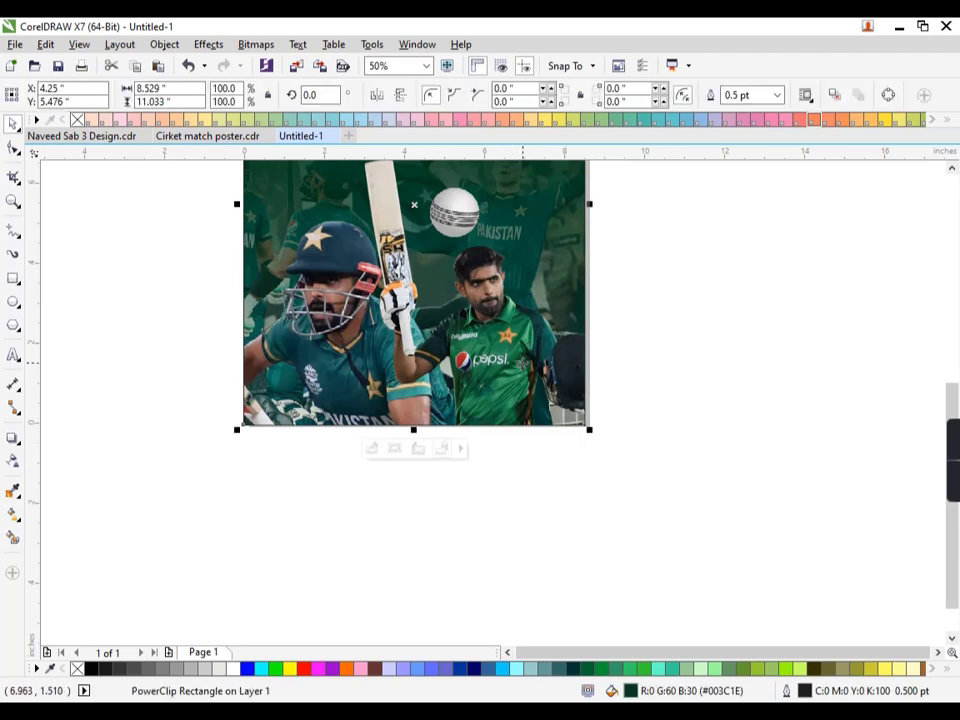
{"action": "left_click", "coordinate": [520, 359], "text": "ctrl"}
{"action": "key", "text": "Delete"}
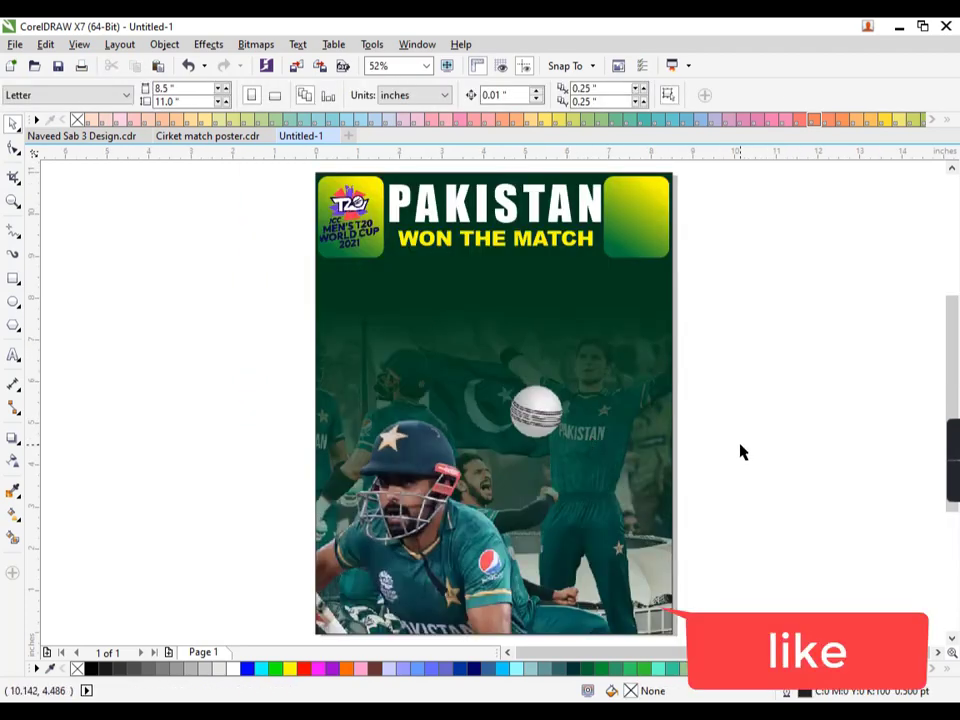
Bring the shouting batsman cutout Babar-Azam-1 from the Downloads folder into the poster document
{"action": "mouse_move", "coordinate": [940, 425]}
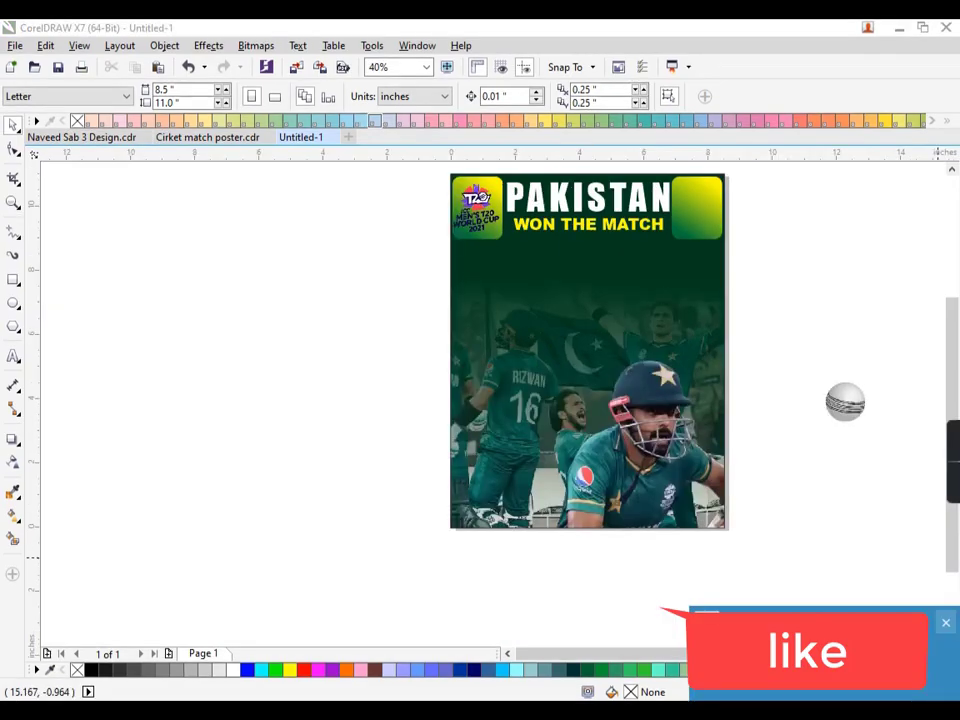
{"action": "key", "text": "alt+Tab"}
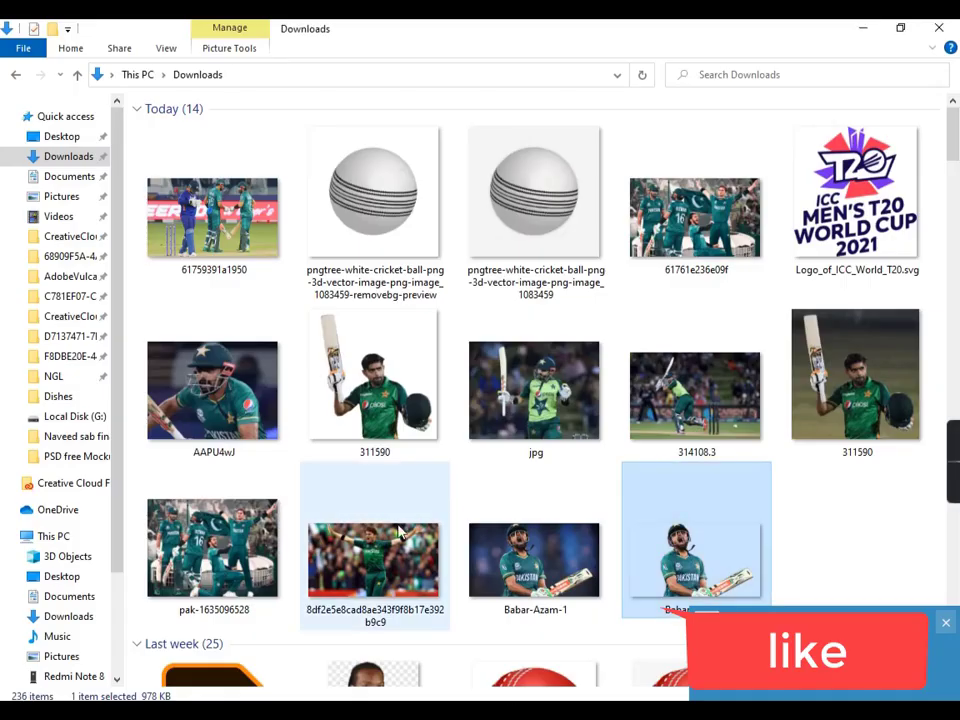
{"action": "scroll", "coordinate": [647, 615], "scroll_direction": "down", "scroll_amount": 1}
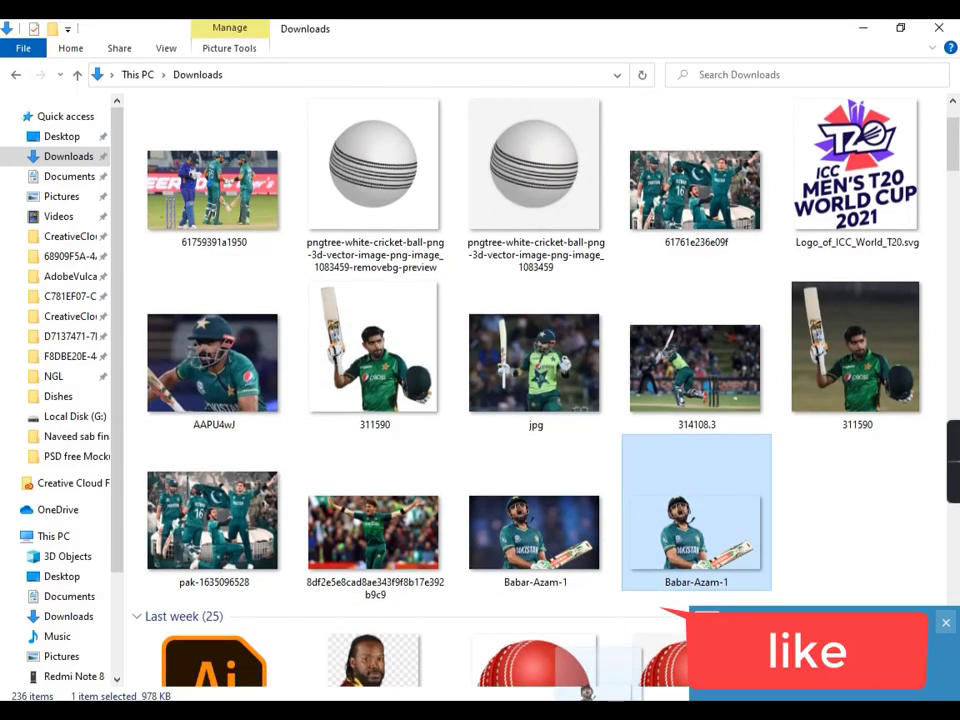
{"action": "left_click_drag", "start_coordinate": [600, 710], "coordinate": [392, 467]}
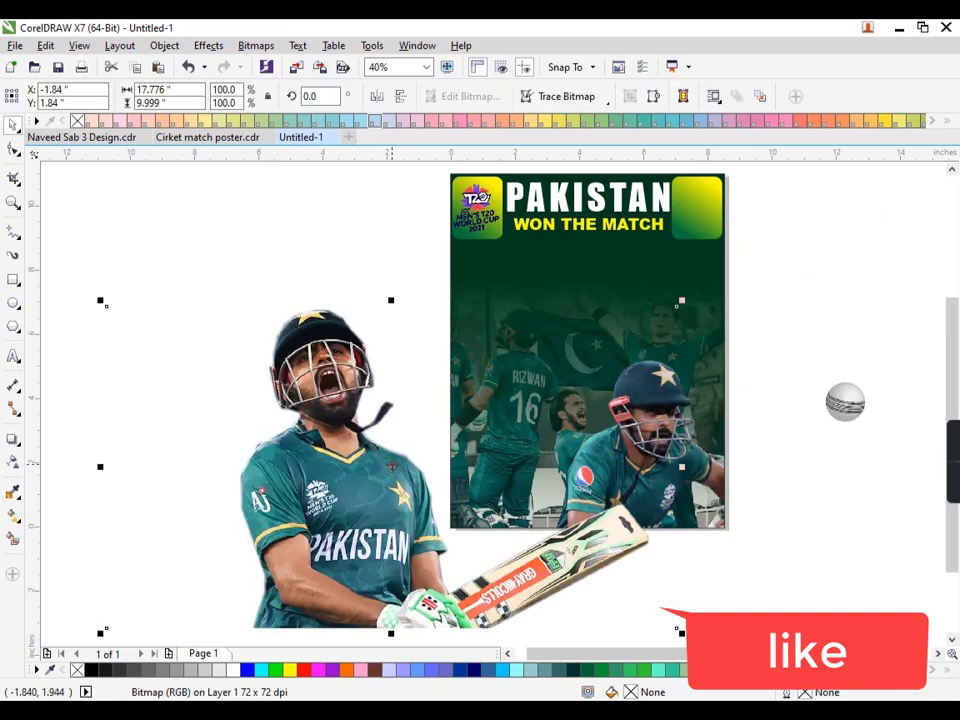
Place the shouting batsman over the poster's left half and shrink him to about 13.61 by 7.66 inches
{"action": "scroll", "coordinate": [392, 467], "scroll_direction": "down", "scroll_amount": 2}
{"action": "left_click_drag", "start_coordinate": [533, 545], "coordinate": [501, 527]}
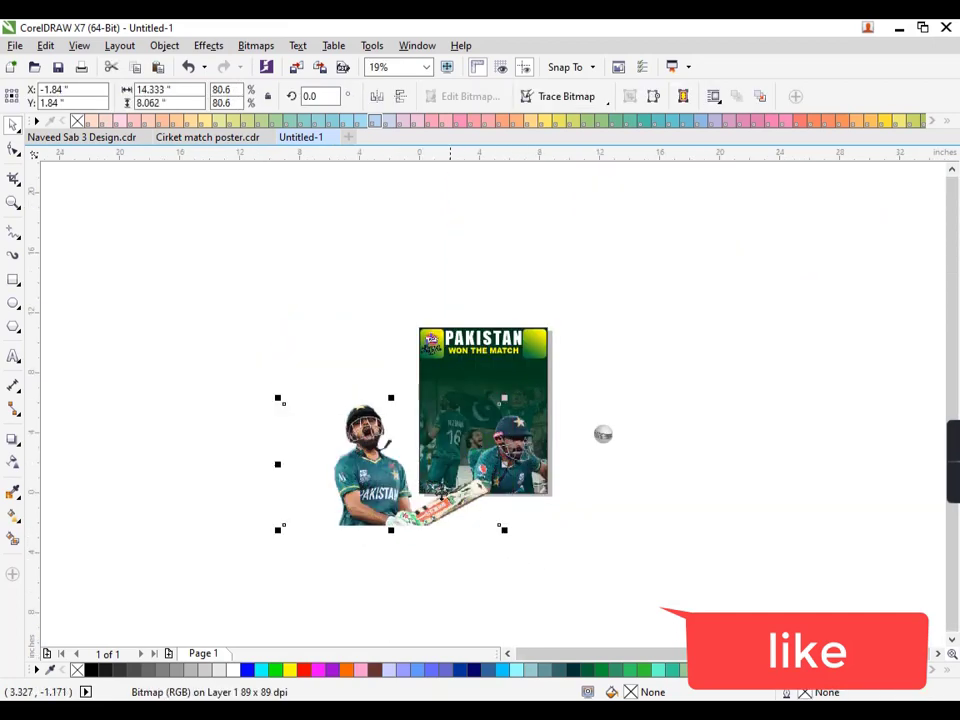
{"action": "left_click_drag", "start_coordinate": [378, 520], "coordinate": [454, 516]}
{"action": "scroll", "coordinate": [539, 518], "scroll_direction": "up", "scroll_amount": 2}
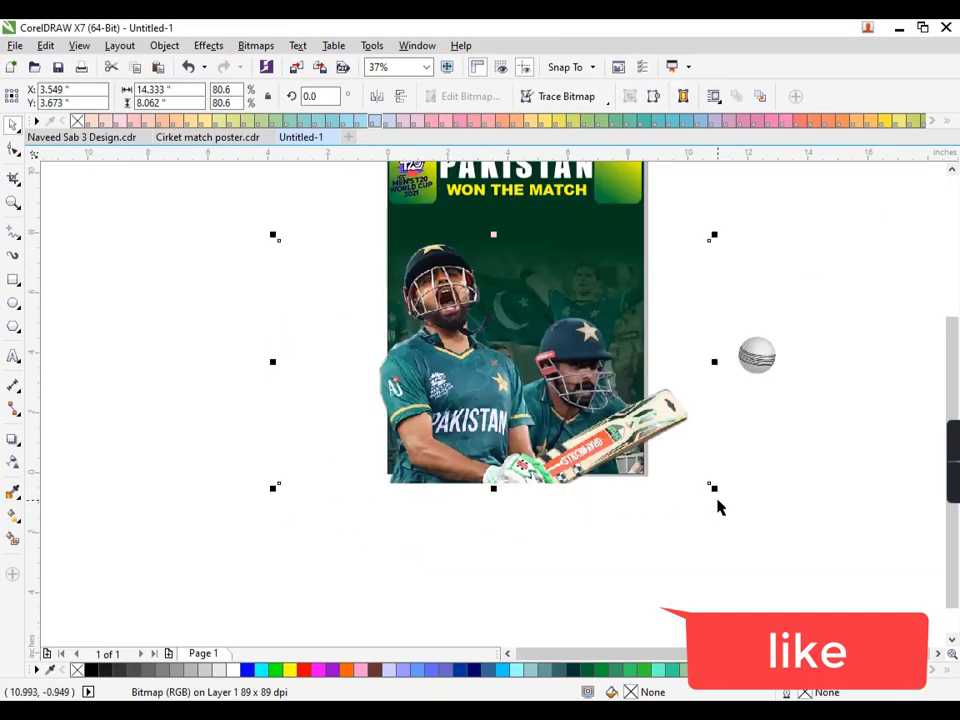
{"action": "left_click_drag", "start_coordinate": [712, 487], "coordinate": [703, 481]}
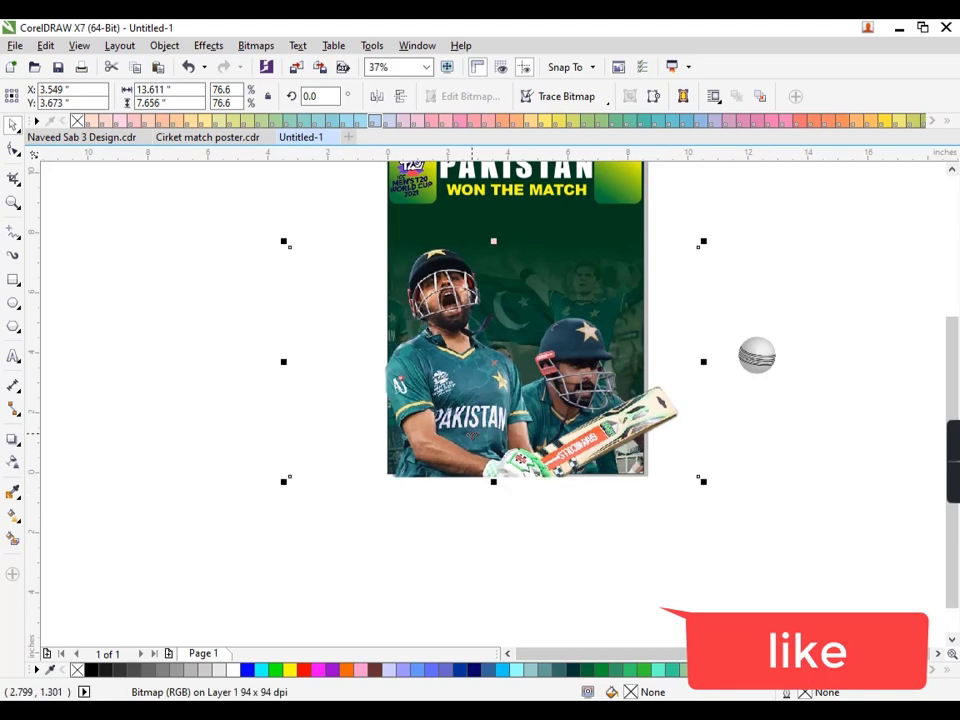
{"action": "left_click_drag", "start_coordinate": [472, 434], "coordinate": [466, 429]}
PowerClip the shouting batsman inside the dark green background
{"action": "left_click", "coordinate": [466, 429]}
{"action": "right_click", "coordinate": [466, 423]}
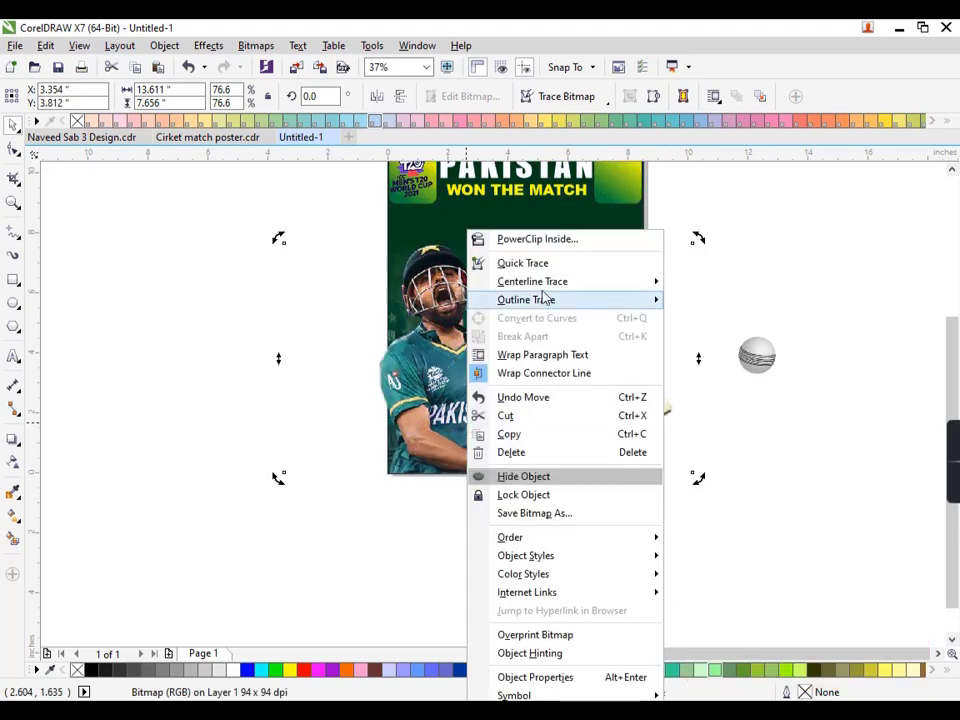
{"action": "left_click", "coordinate": [540, 239]}
{"action": "left_click", "coordinate": [541, 234]}
Fine-tune the clipped shouting batsman's vertical position with small nudges so his cut edge meets the poster's bottom edge
{"action": "left_click", "coordinate": [470, 328], "text": "ctrl"}
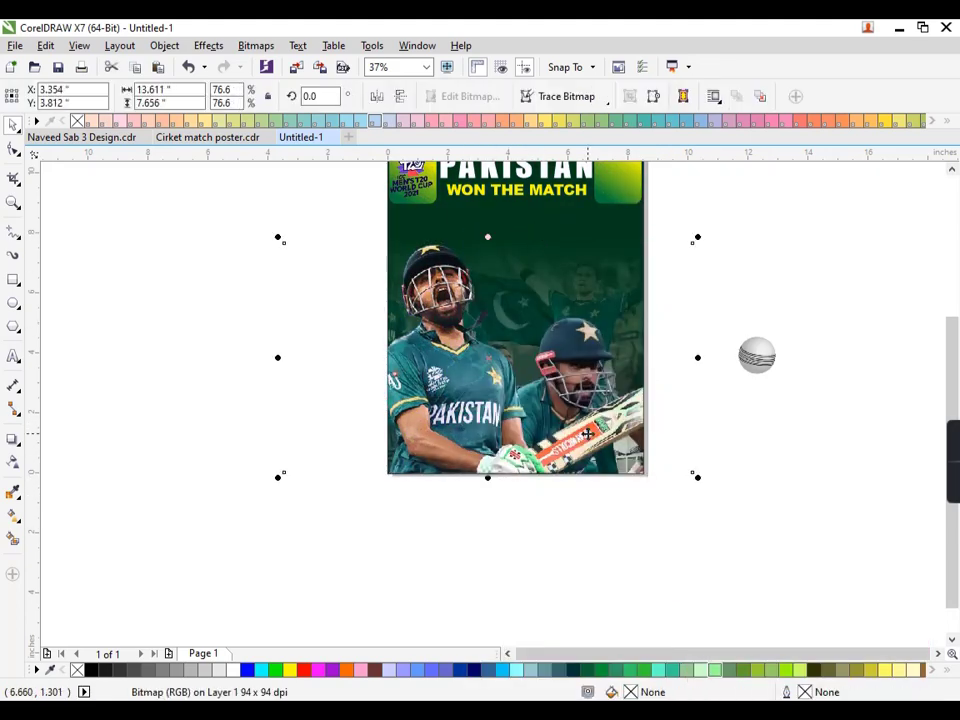
{"action": "left_click_drag", "start_coordinate": [588, 433], "coordinate": [590, 432]}
{"action": "key", "text": "Down"}
{"action": "key", "text": "Down"}
{"action": "key", "text": "Down"}
{"action": "key", "text": "Down"}
{"action": "key", "text": "Down"}
{"action": "key", "text": "Down"}
{"action": "key", "text": "Down"}
{"action": "key", "text": "Down"}
{"action": "key", "text": "Down"}
{"action": "key", "text": "Down"}
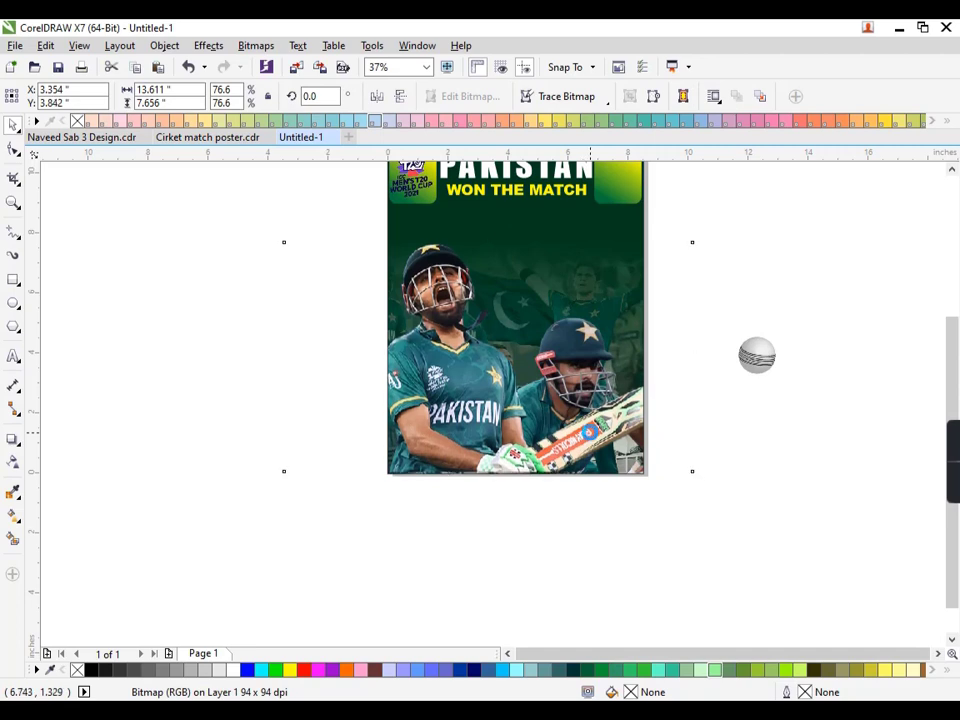
{"action": "key", "text": "Up"}
{"action": "key", "text": "Up"}
{"action": "key", "text": "Up"}
{"action": "key", "text": "Up"}
{"action": "left_click", "coordinate": [641, 548]}
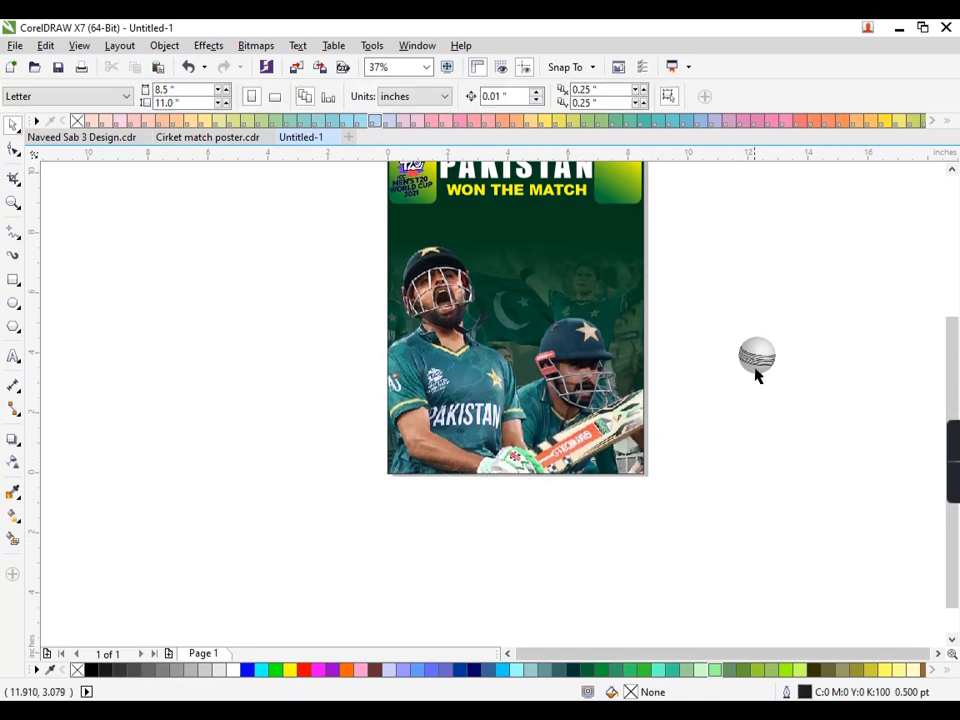
Place the cricket ball between the two players and enlarge it to about 1.58 inches
{"action": "left_click_drag", "start_coordinate": [754, 365], "coordinate": [550, 358]}
{"action": "key", "text": "Left"}
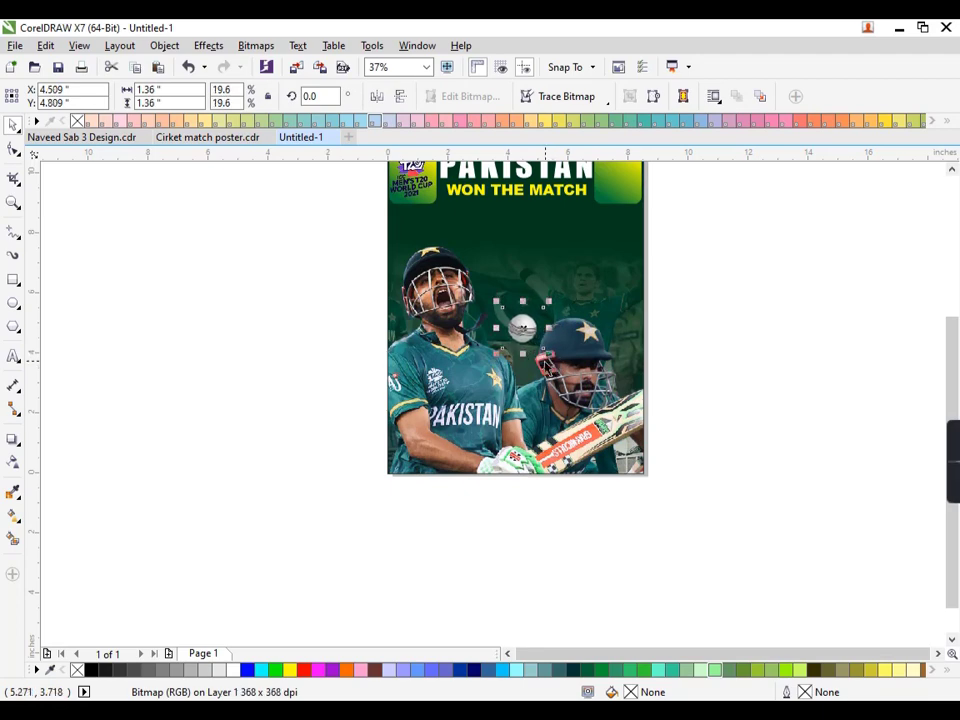
{"action": "scroll", "coordinate": [546, 366], "scroll_direction": "up", "scroll_amount": 2}
{"action": "left_click_drag", "start_coordinate": [500, 299], "coordinate": [490, 292]}
{"action": "left_click_drag", "start_coordinate": [541, 347], "coordinate": [549, 356]}
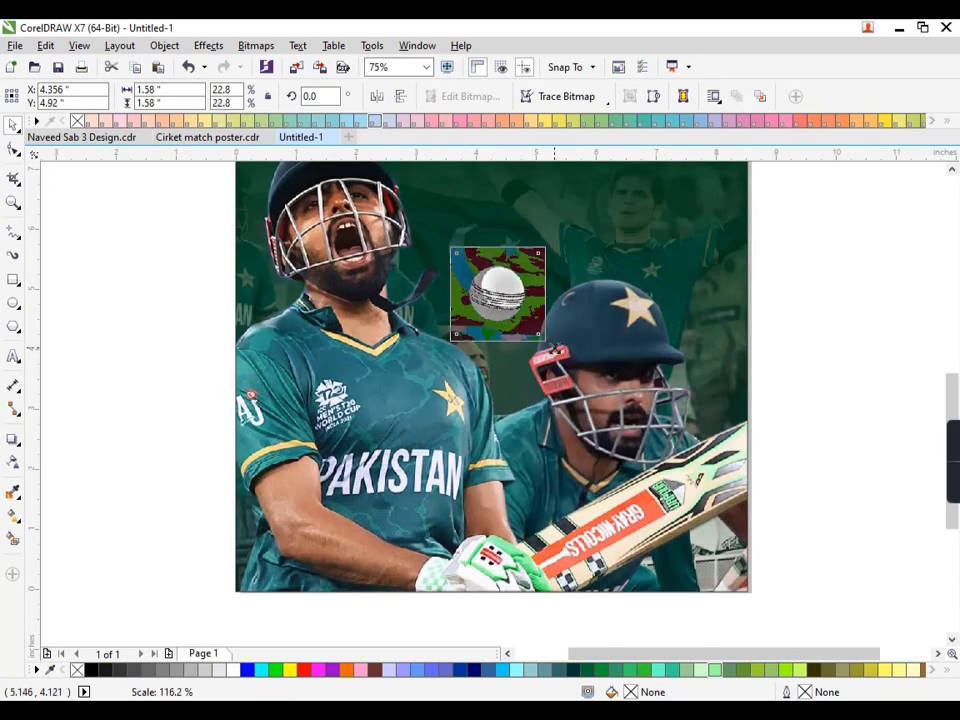
{"action": "left_click", "coordinate": [771, 381]}
Apply a linear fountain fill to the background from dark green to yellow-green C20 M0 Y100 K0
{"action": "scroll", "coordinate": [495, 324], "scroll_direction": "down", "scroll_amount": 1}
{"action": "left_click", "coordinate": [623, 290]}
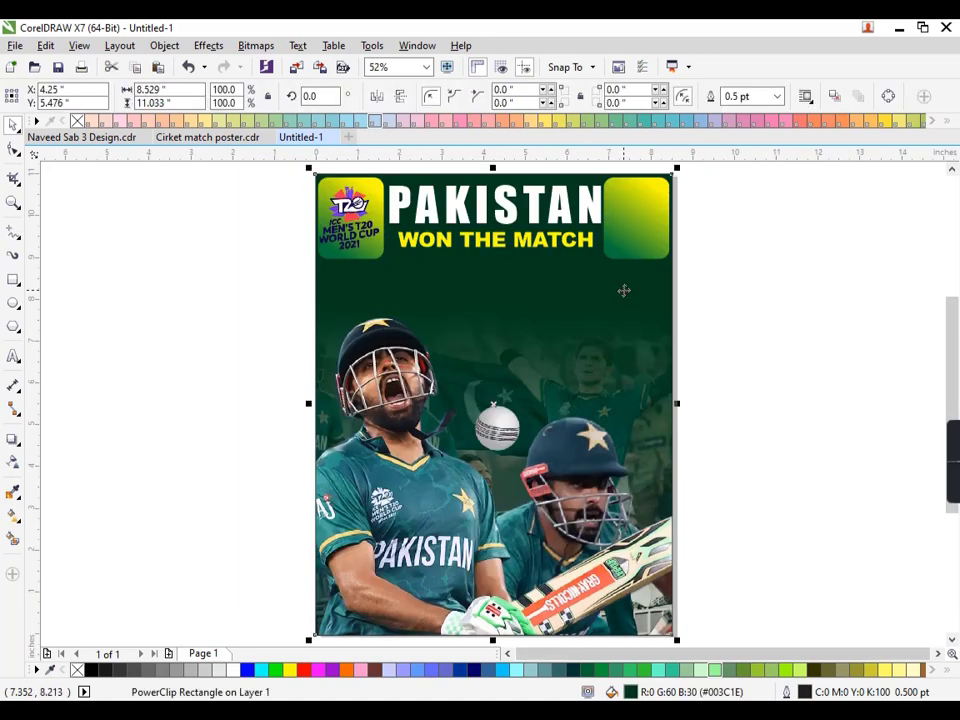
{"action": "key", "text": "F11"}
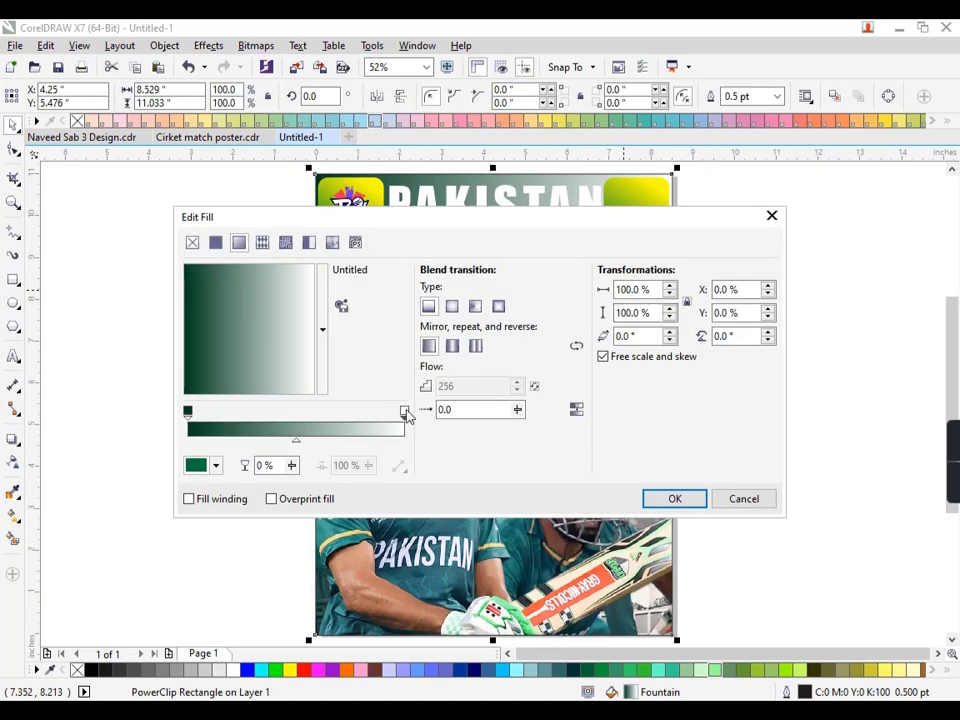
{"action": "left_click", "coordinate": [215, 466]}
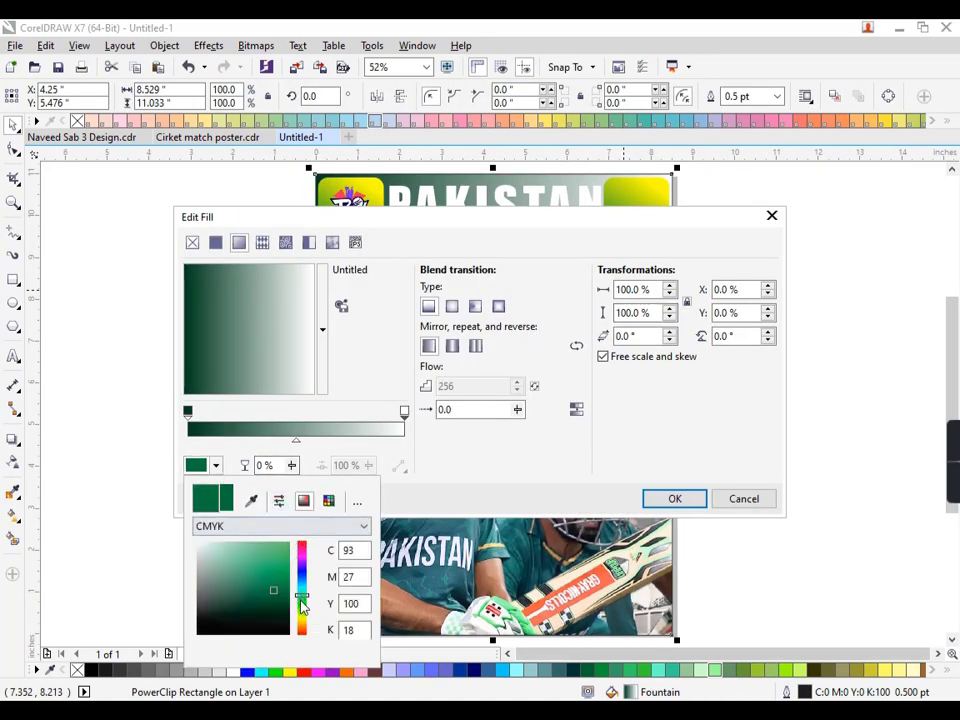
{"action": "left_click_drag", "start_coordinate": [302, 606], "coordinate": [307, 621]}
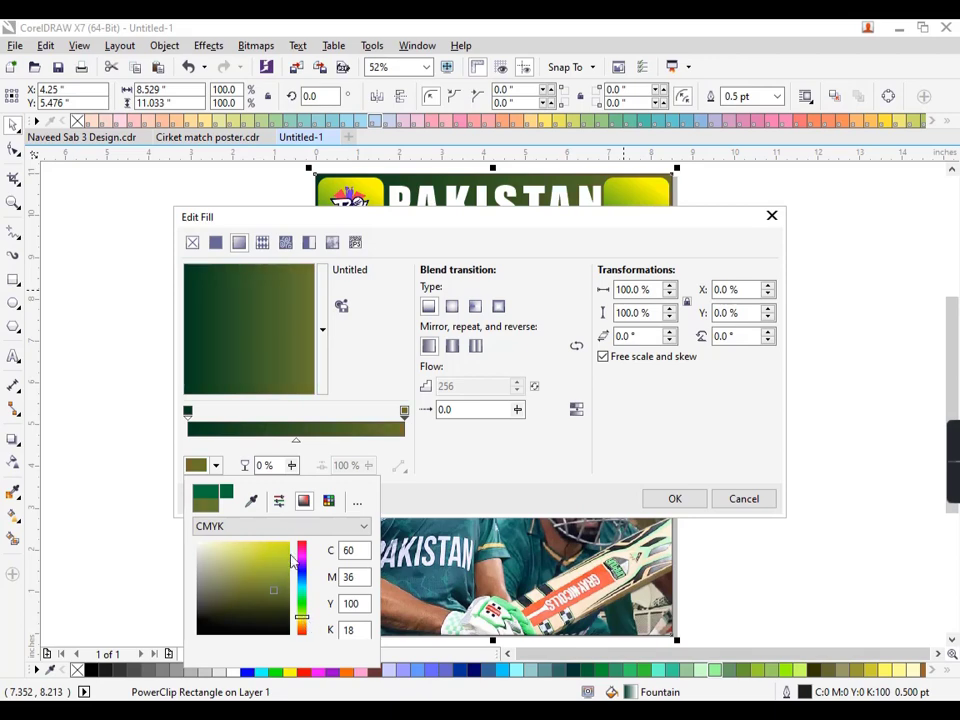
{"action": "left_click", "coordinate": [284, 548]}
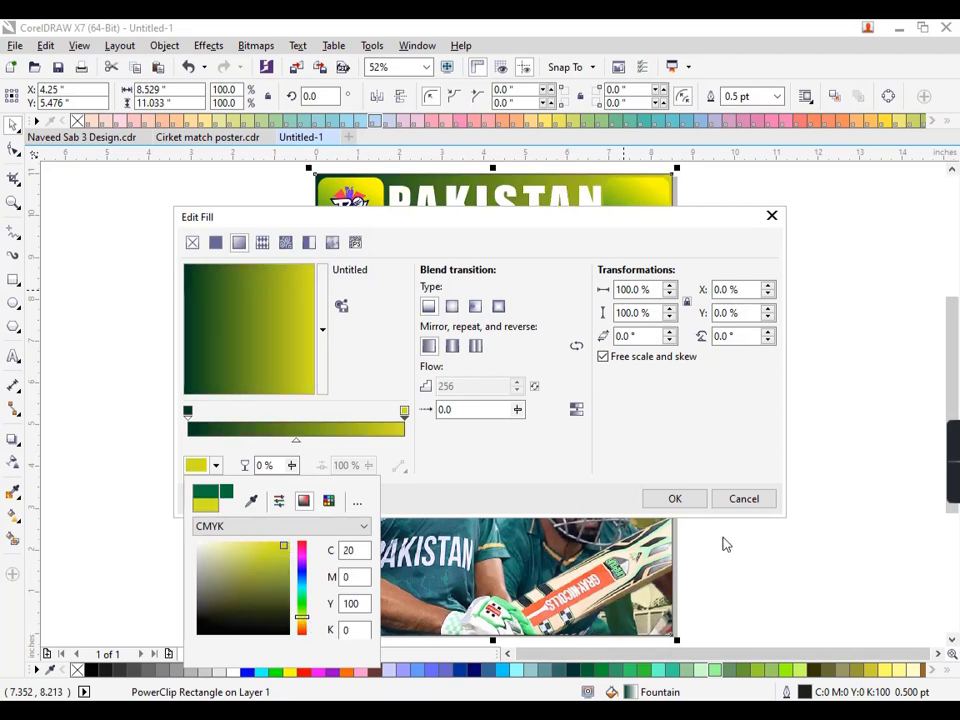
{"action": "left_click", "coordinate": [676, 497]}
{"action": "left_click", "coordinate": [676, 497]}
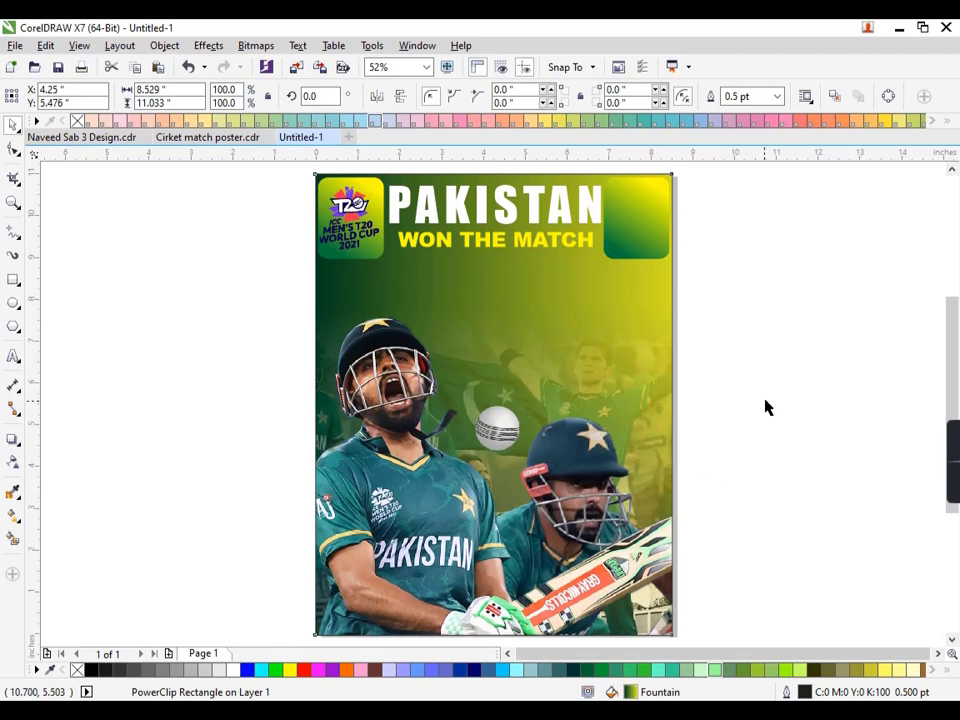
{"action": "left_click", "coordinate": [714, 356]}
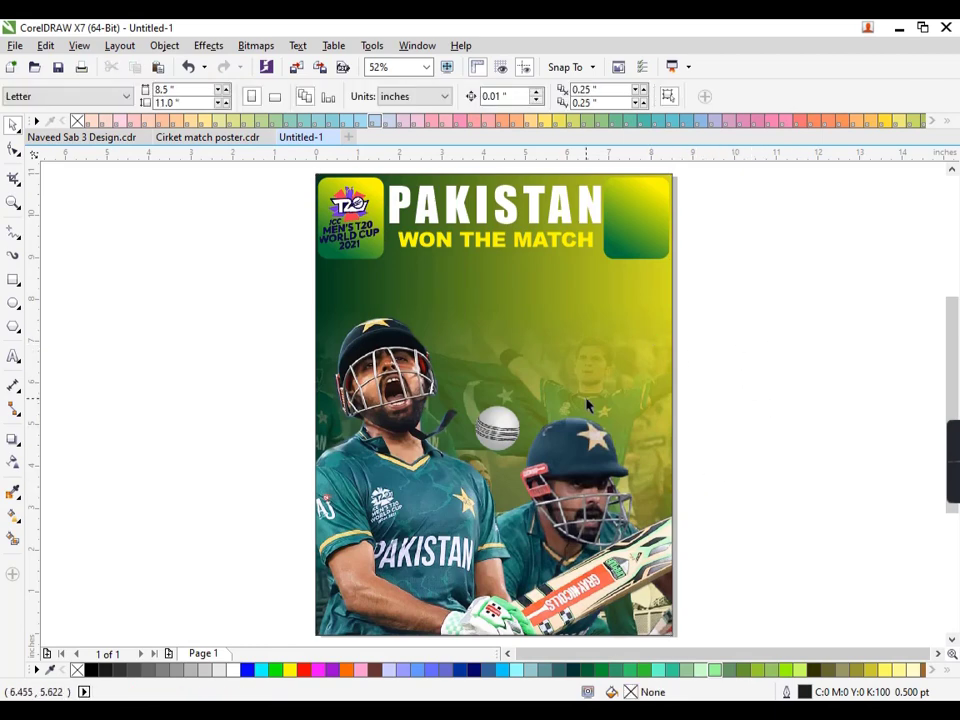
Enlarge the clipped batsman holding the bat inside the background to about 7.77 by 6.29 inches
{"action": "scroll", "coordinate": [589, 407], "scroll_direction": "down", "scroll_amount": 2}
{"action": "scroll", "coordinate": [605, 408], "scroll_direction": "up", "scroll_amount": 2}
{"action": "left_click", "coordinate": [585, 488]}
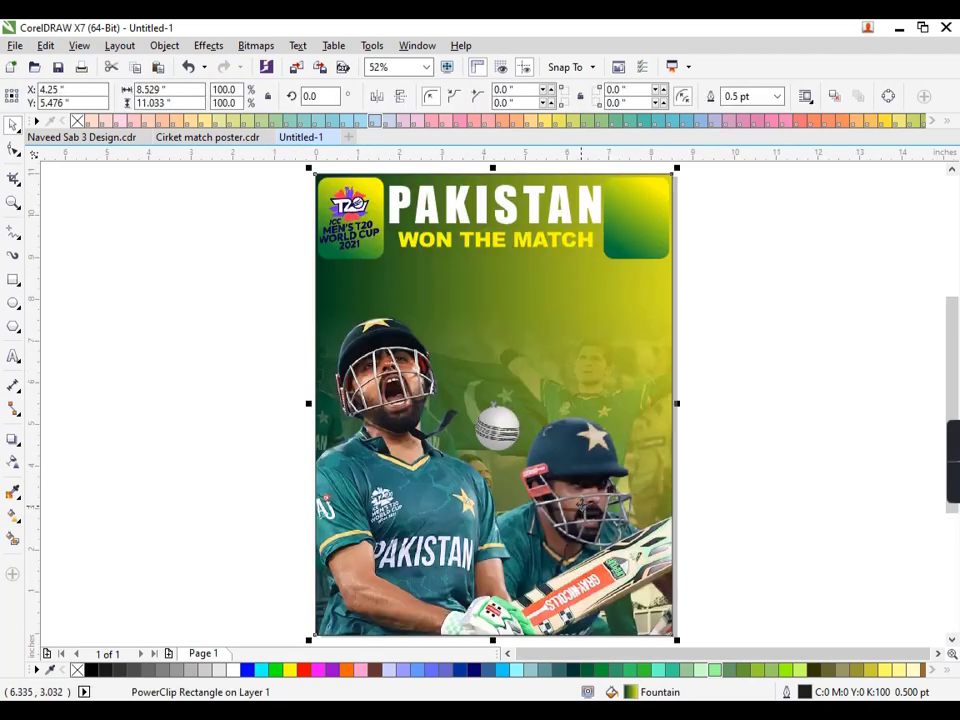
{"action": "left_click", "coordinate": [585, 488], "text": "ctrl"}
{"action": "key", "text": "Right"}
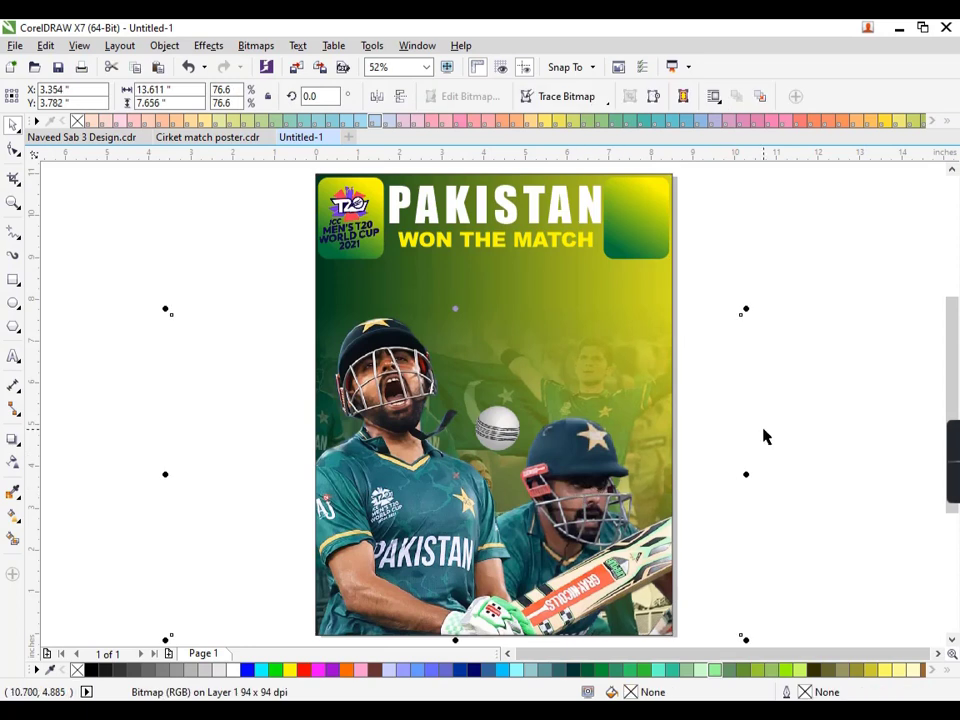
{"action": "left_click", "coordinate": [620, 466], "text": "ctrl"}
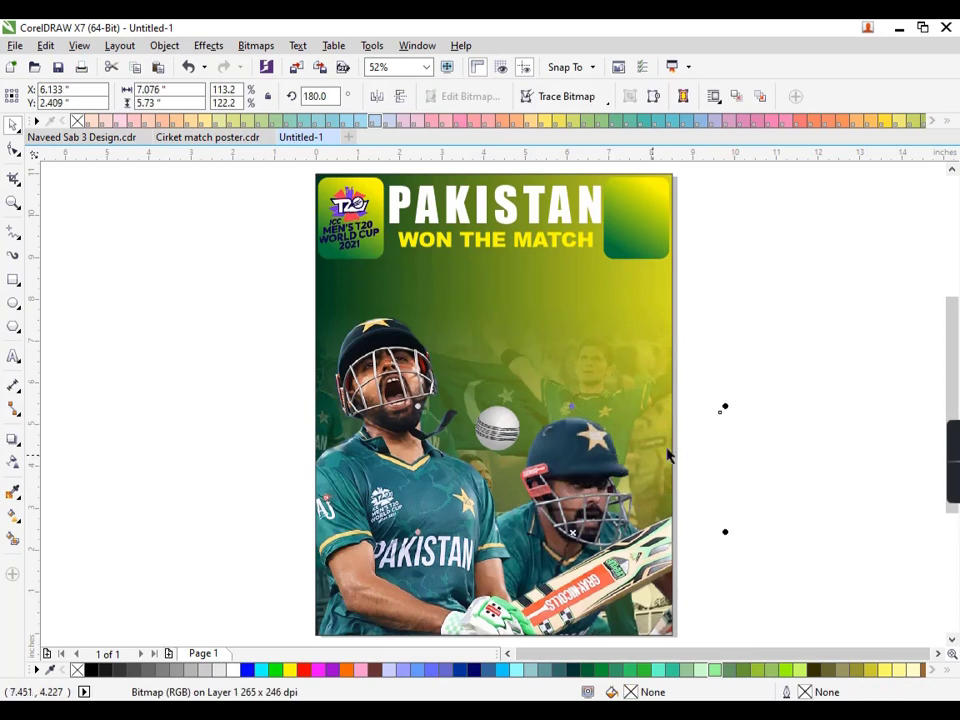
{"action": "left_click_drag", "start_coordinate": [719, 408], "coordinate": [755, 382]}
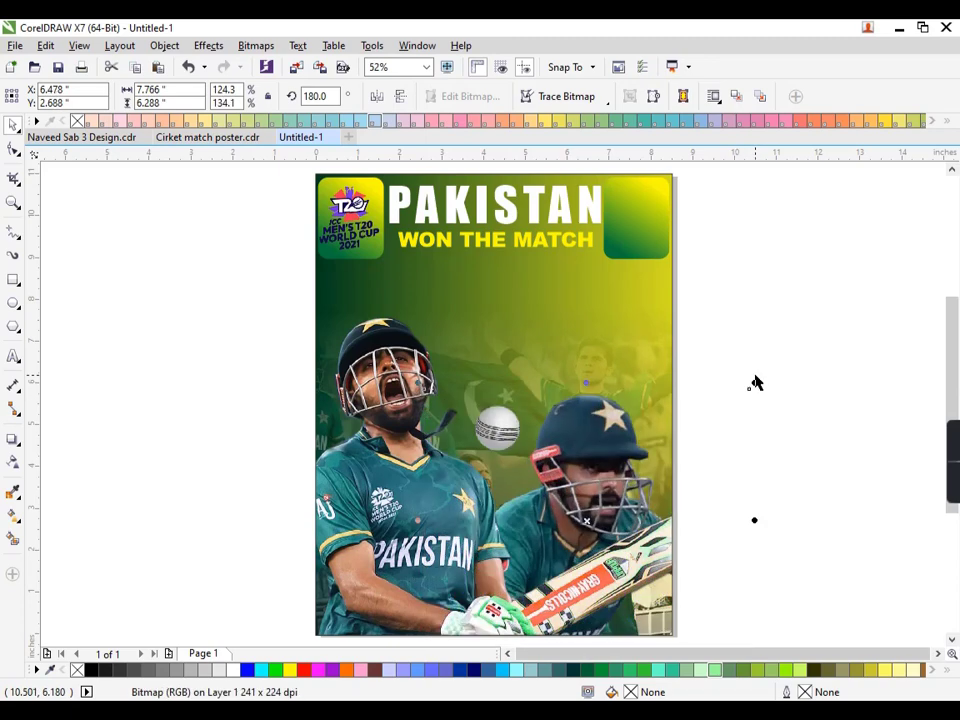
Nudge the enlarged batsman with the bat up about 0.28 inches and very slightly left
{"action": "key", "text": "Up"}
{"action": "key", "text": "Up"}
{"action": "key", "text": "Up"}
{"action": "key", "text": "Up"}
{"action": "key", "text": "Up"}
{"action": "key", "text": "Up"}
{"action": "key", "text": "Up"}
{"action": "key", "text": "Up"}
{"action": "key", "text": "Up"}
{"action": "key", "text": "Up"}
{"action": "key", "text": "Up"}
{"action": "key", "text": "Up"}
{"action": "key", "text": "Up"}
{"action": "key", "text": "Up"}
{"action": "key", "text": "Up"}
{"action": "key", "text": "Up"}
{"action": "key", "text": "Up"}
{"action": "key", "text": "Up"}
{"action": "key", "text": "Up"}
{"action": "key", "text": "Up"}
{"action": "key", "text": "Left"}
{"action": "key", "text": "Left"}
{"action": "key", "text": "Left"}
{"action": "key", "text": "Left"}
{"action": "key", "text": "Left"}
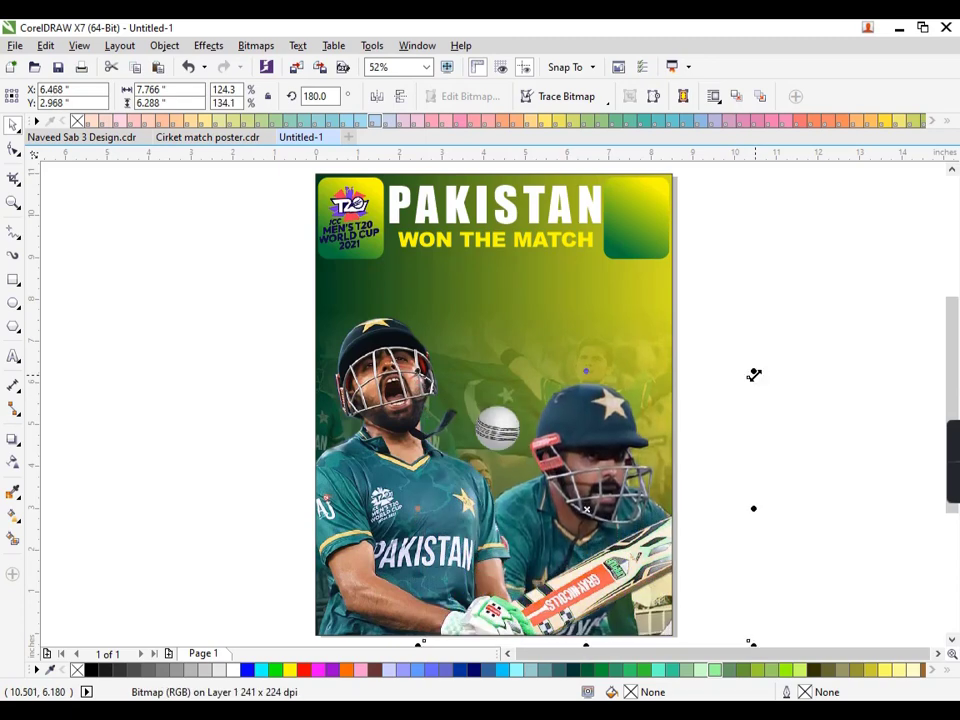
{"action": "scroll", "coordinate": [669, 476], "scroll_direction": "down", "scroll_amount": 2}
{"action": "left_click", "coordinate": [660, 561]}
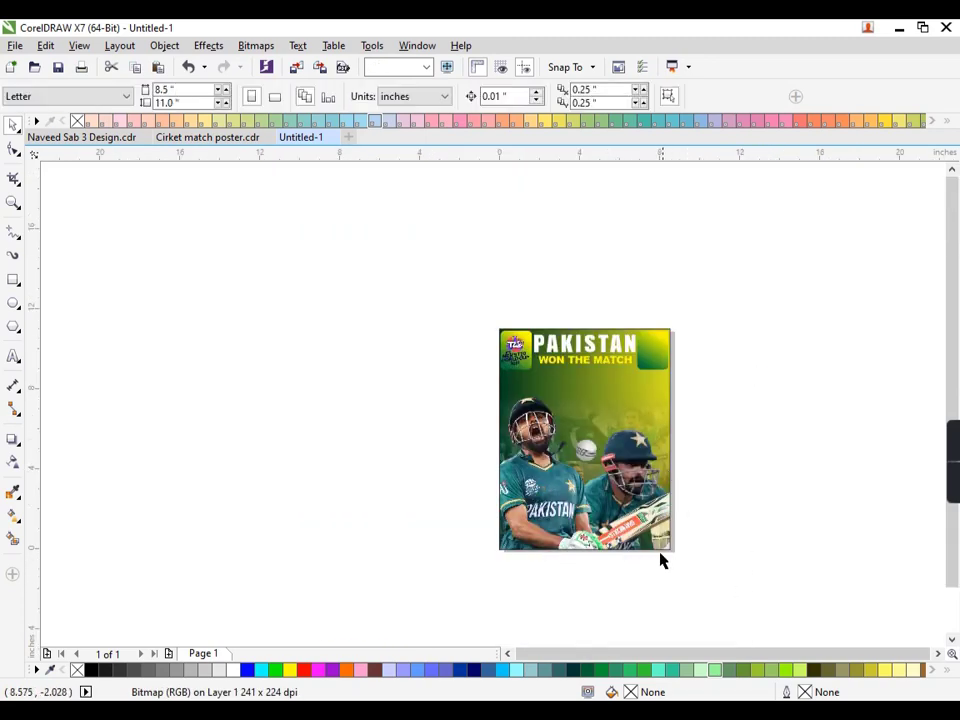
{"action": "left_click", "coordinate": [658, 548]}
{"action": "left_click", "coordinate": [643, 537]}
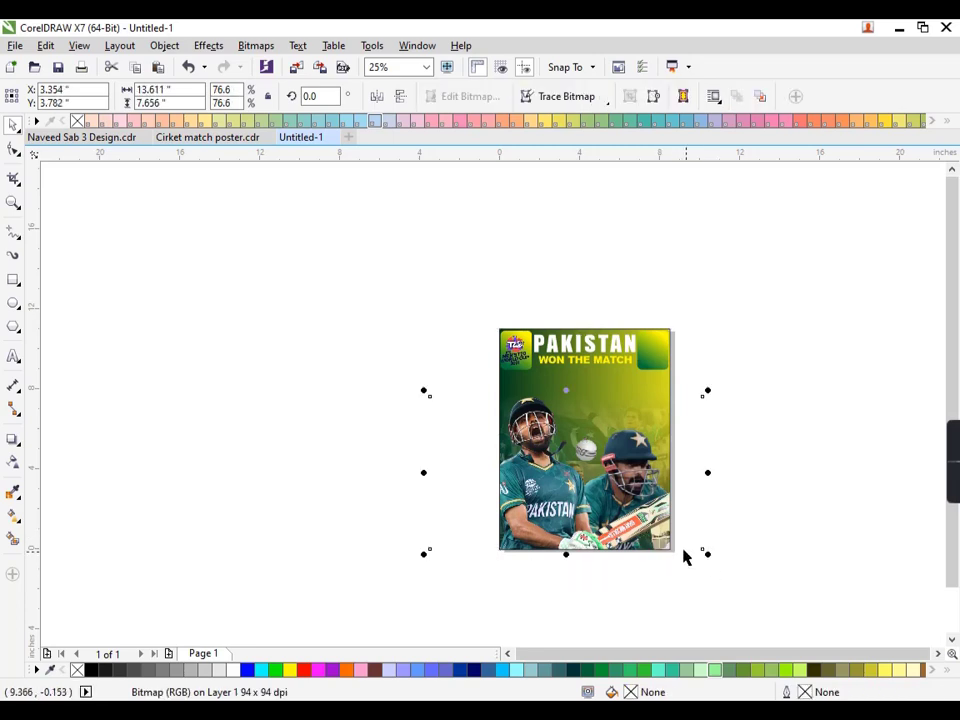
{"action": "left_click", "coordinate": [659, 420]}
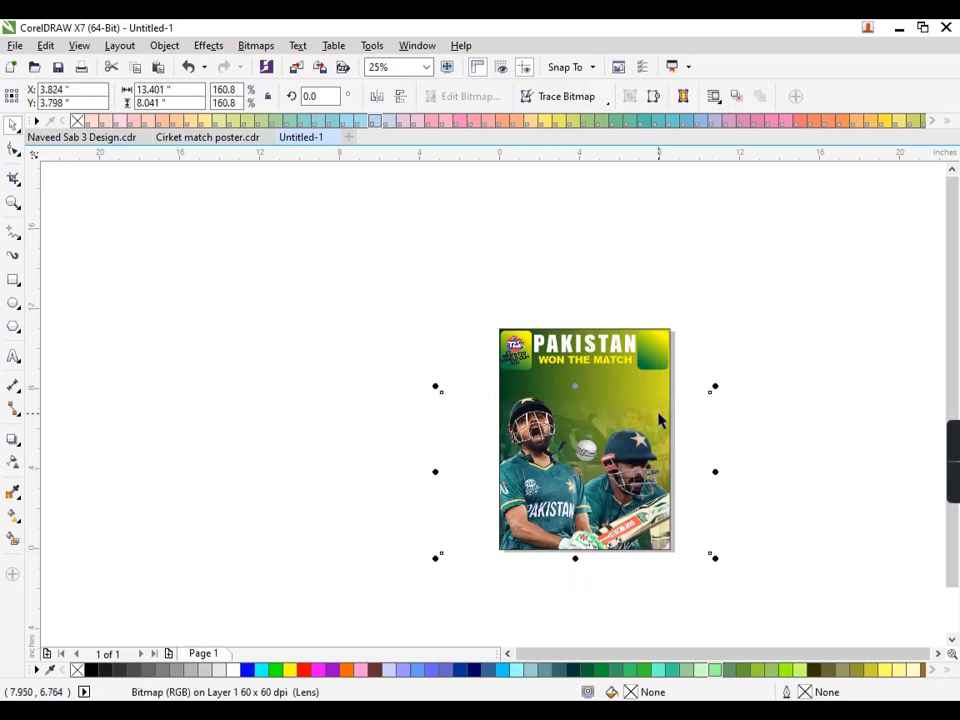
{"action": "left_click", "coordinate": [750, 497]}
{"action": "scroll", "coordinate": [699, 515], "scroll_direction": "up", "scroll_amount": 2}
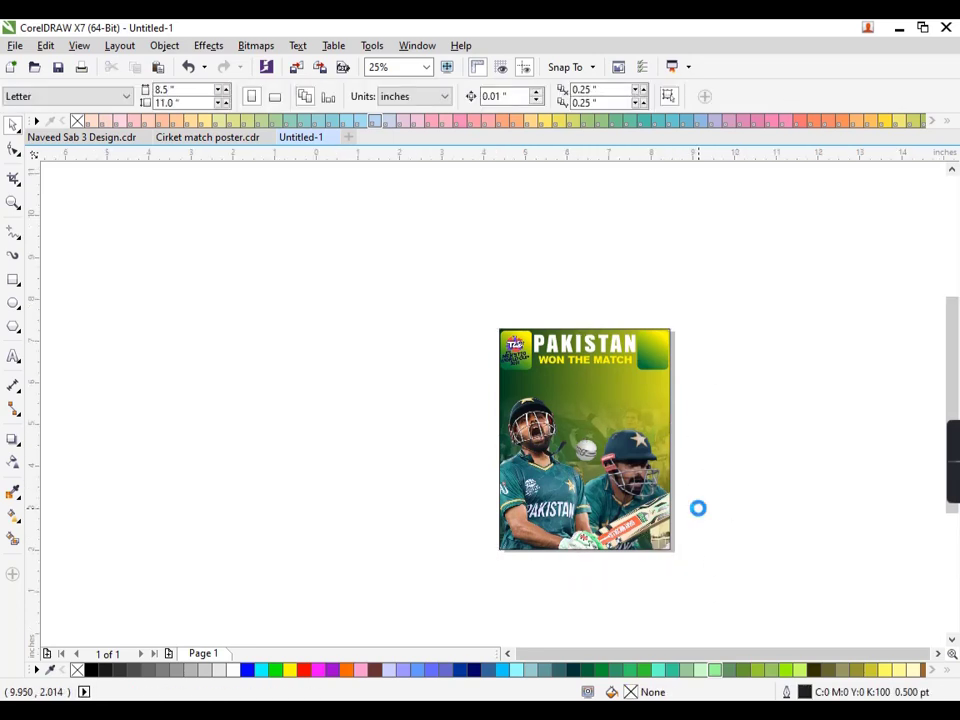
Fill the WON THE MATCH text black with a white 2.0 pt outline, rounded corners, behind the fill and scaling with the object
{"action": "left_click", "coordinate": [549, 248]}
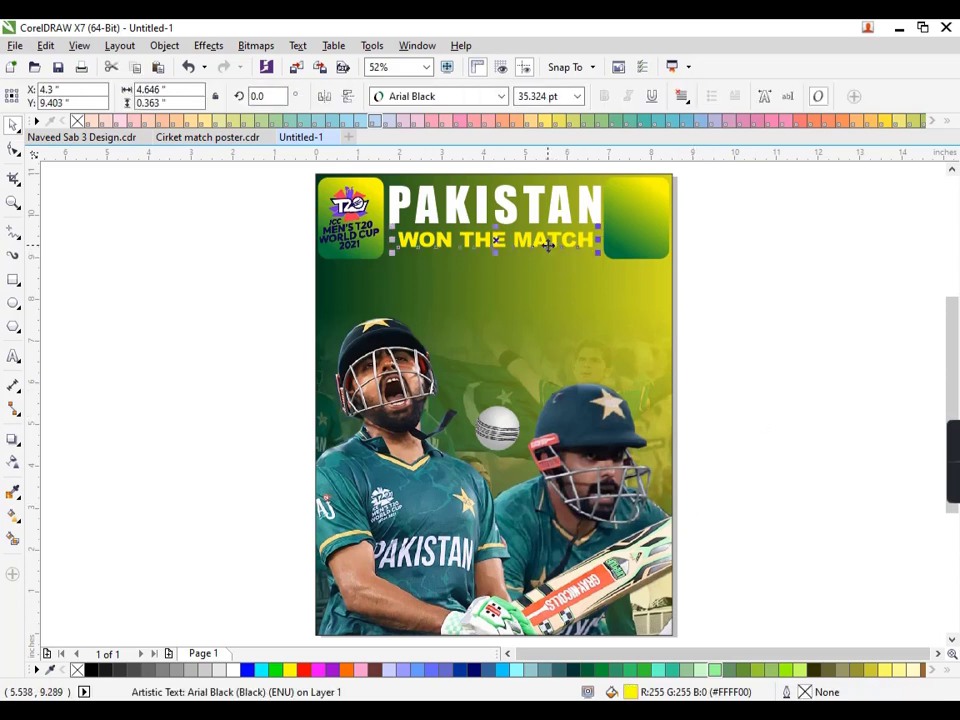
{"action": "left_click", "coordinate": [93, 670]}
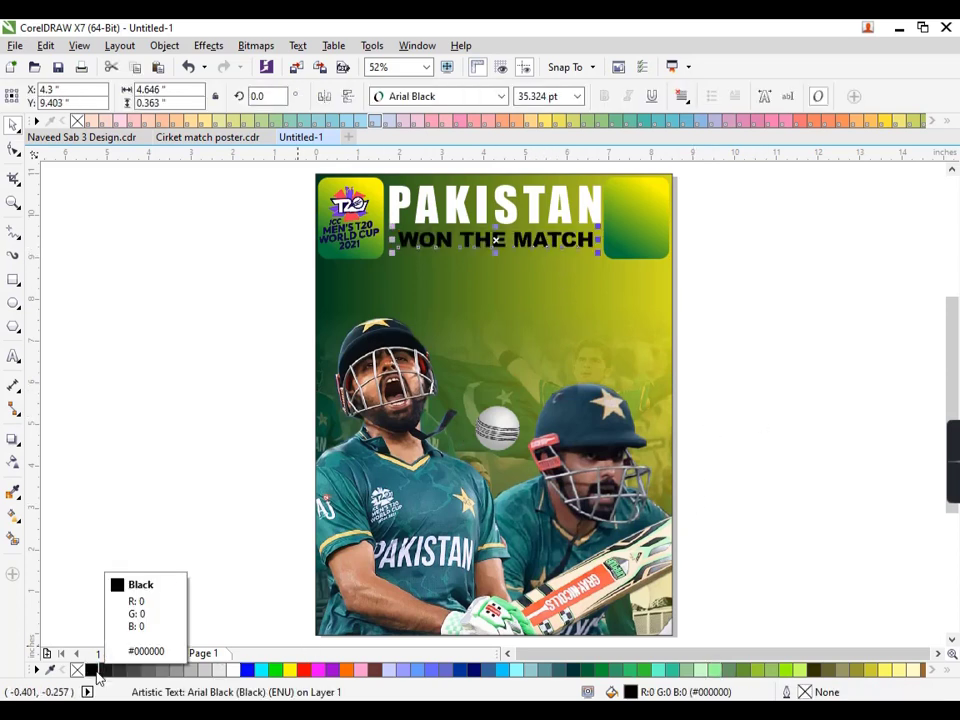
{"action": "right_click", "coordinate": [238, 676]}
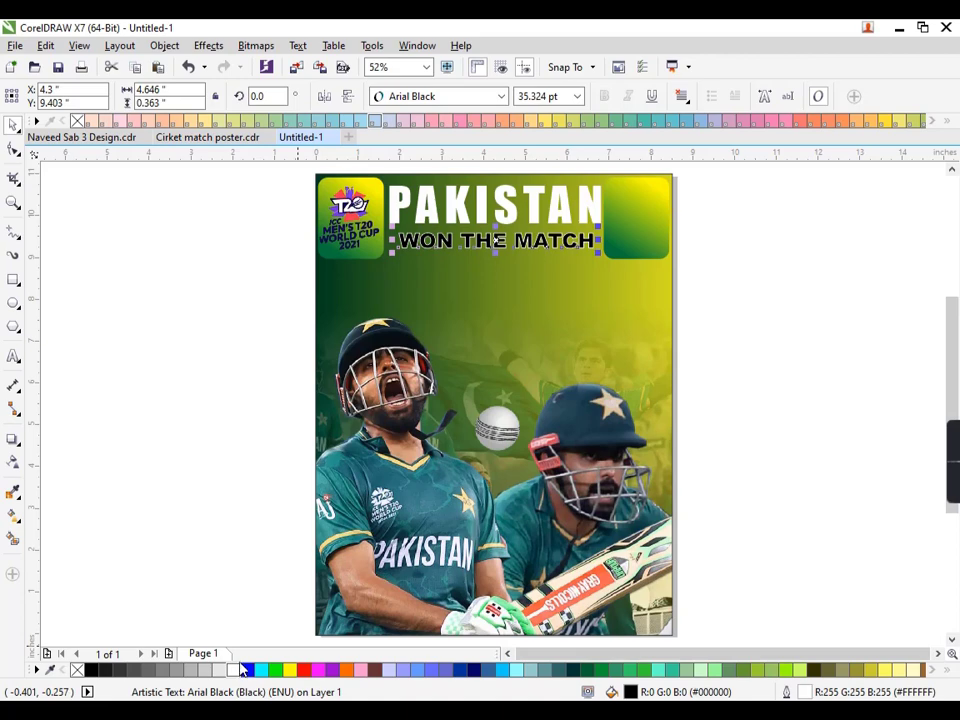
{"action": "key", "text": "F12"}
{"action": "left_click", "coordinate": [372, 260]}
{"action": "left_click", "coordinate": [321, 349]}
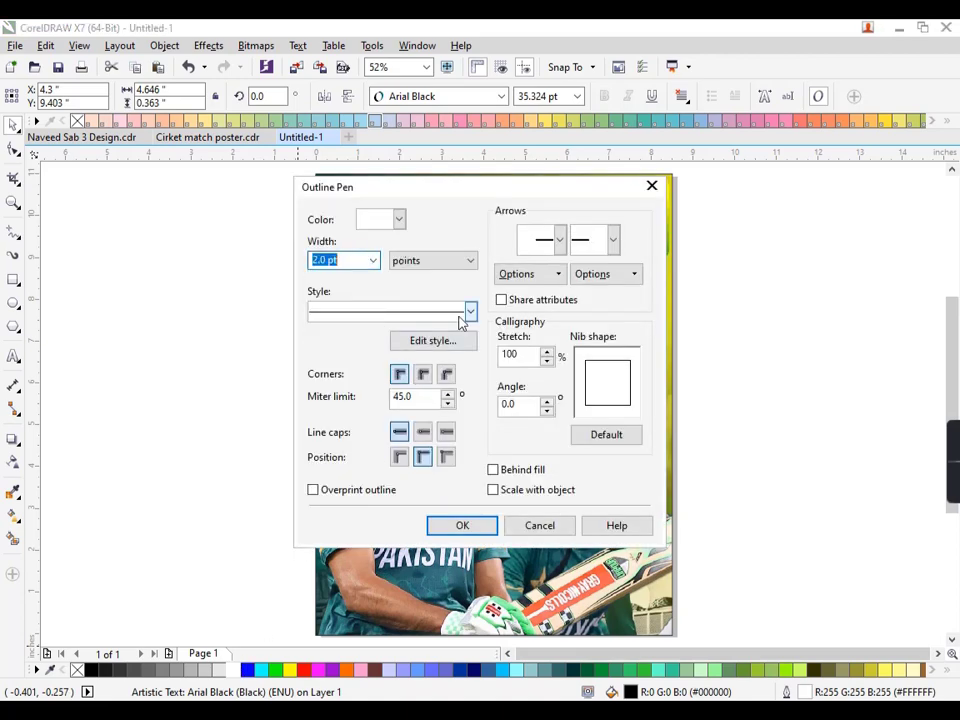
{"action": "left_click", "coordinate": [494, 490]}
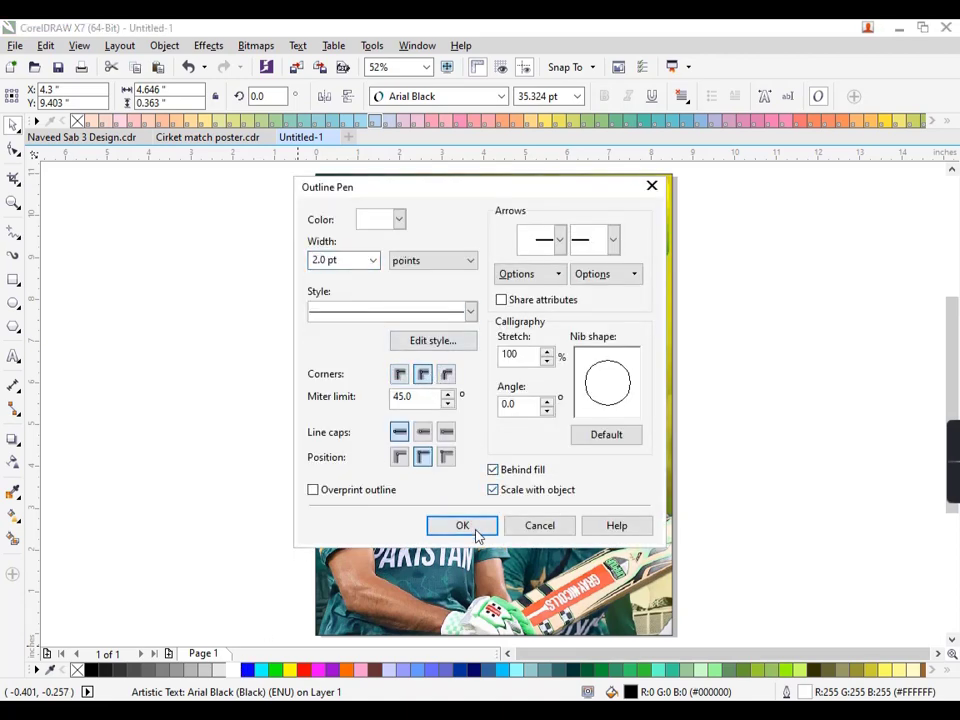
{"action": "left_click", "coordinate": [462, 525]}
Increase the white outline width of the WON THE MATCH text to 4.0 pt
{"action": "key", "text": "F12"}
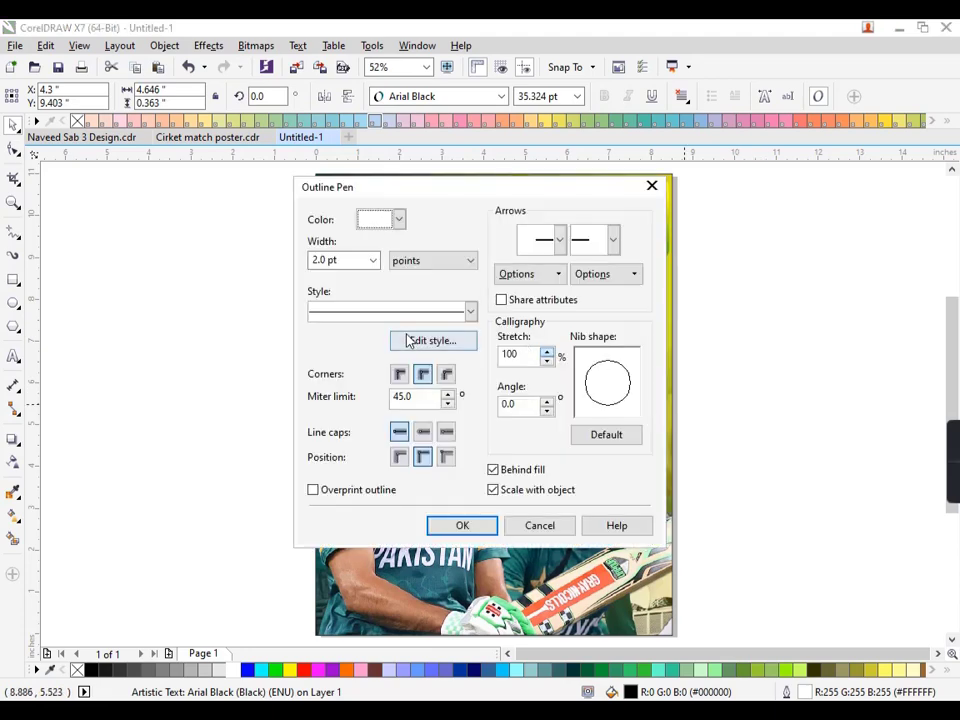
{"action": "left_click", "coordinate": [372, 260]}
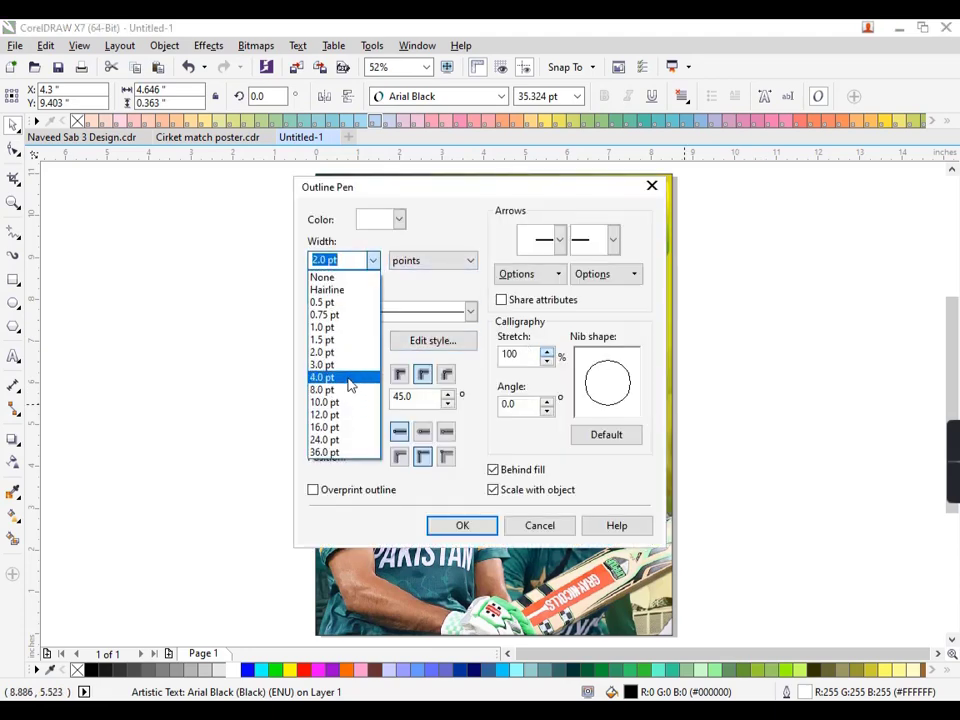
{"action": "left_click", "coordinate": [365, 378]}
{"action": "left_click", "coordinate": [462, 525]}
{"action": "left_click", "coordinate": [632, 245]}
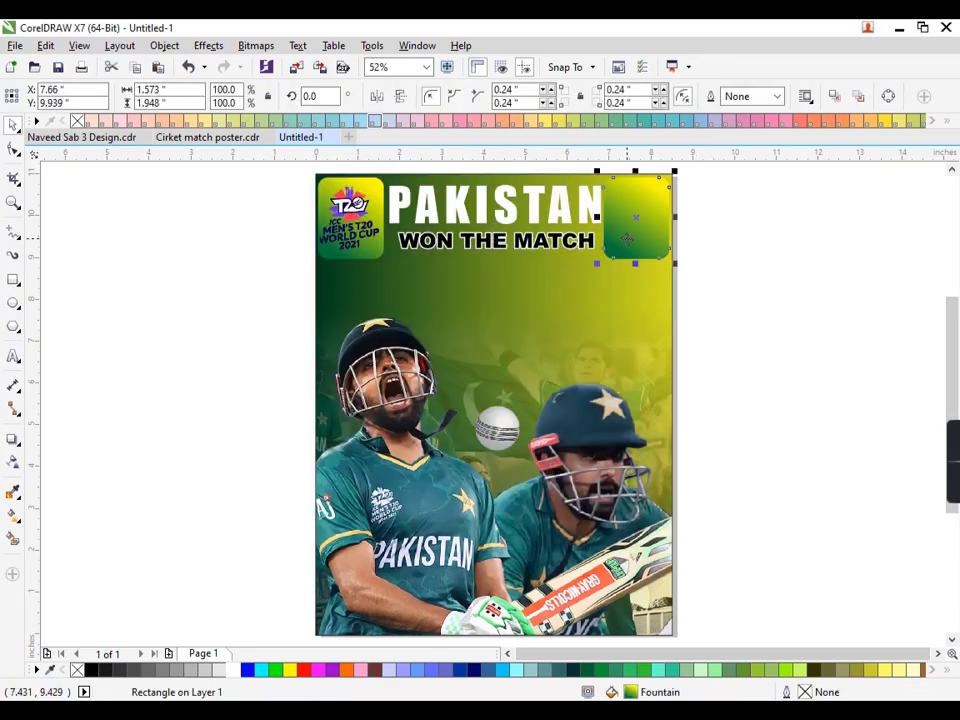
{"action": "left_click", "coordinate": [771, 317]}
Duplicate WON THE MATCH beside the poster's empty logo box and replace the copy's text with PAK, VS and INDIA on three lines
{"action": "scroll", "coordinate": [546, 208], "scroll_direction": "up", "scroll_amount": 3}
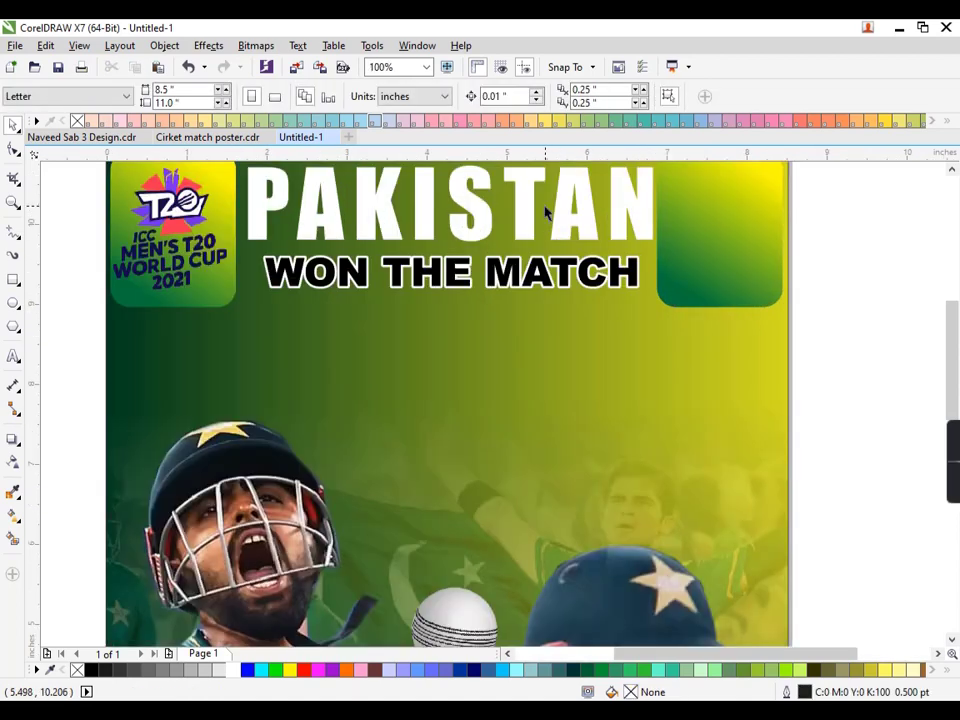
{"action": "left_click_drag", "start_coordinate": [502, 287], "coordinate": [723, 280]}
{"action": "scroll", "coordinate": [749, 305], "scroll_direction": "down", "scroll_amount": 2}
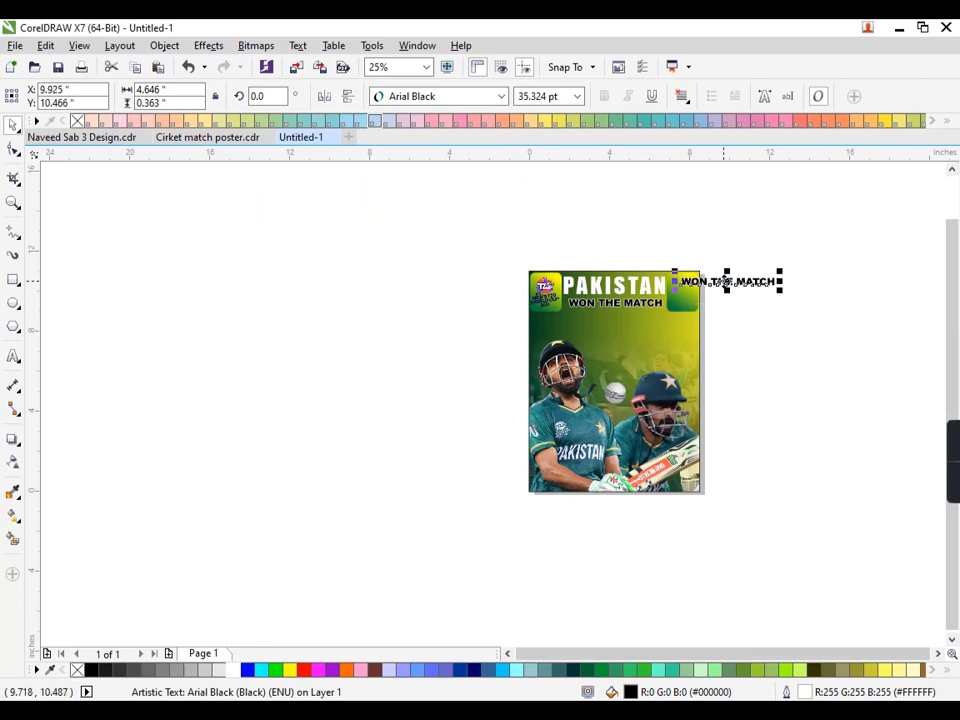
{"action": "scroll", "coordinate": [715, 275], "scroll_direction": "up", "scroll_amount": 1}
{"action": "double_click", "coordinate": [824, 285]}
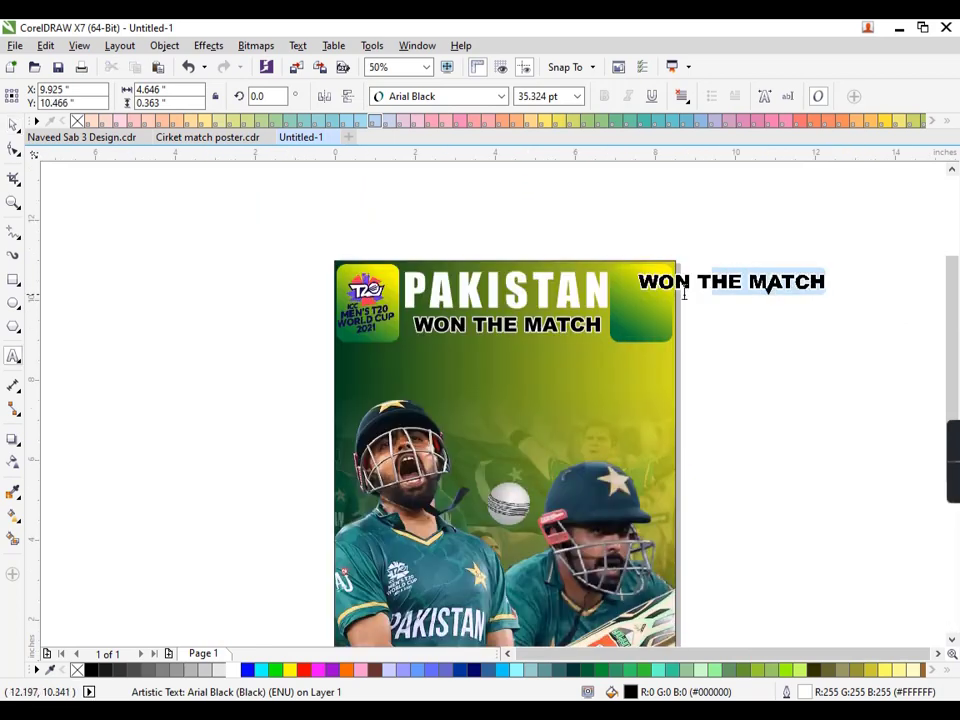
{"action": "type", "text": "p"}
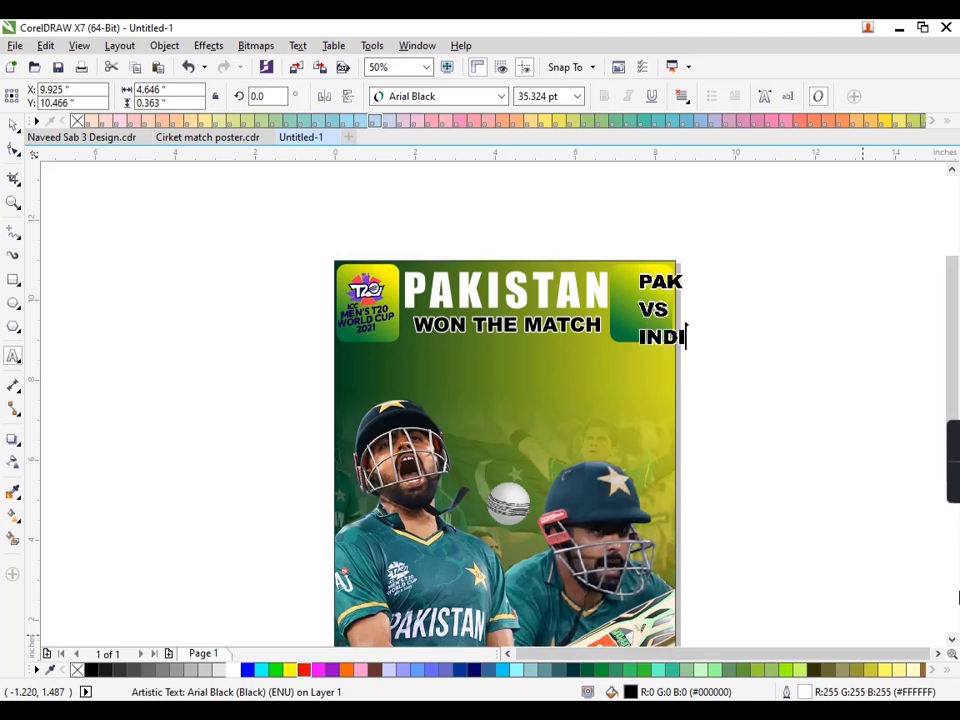
{"action": "key", "text": "ctrl+space"}
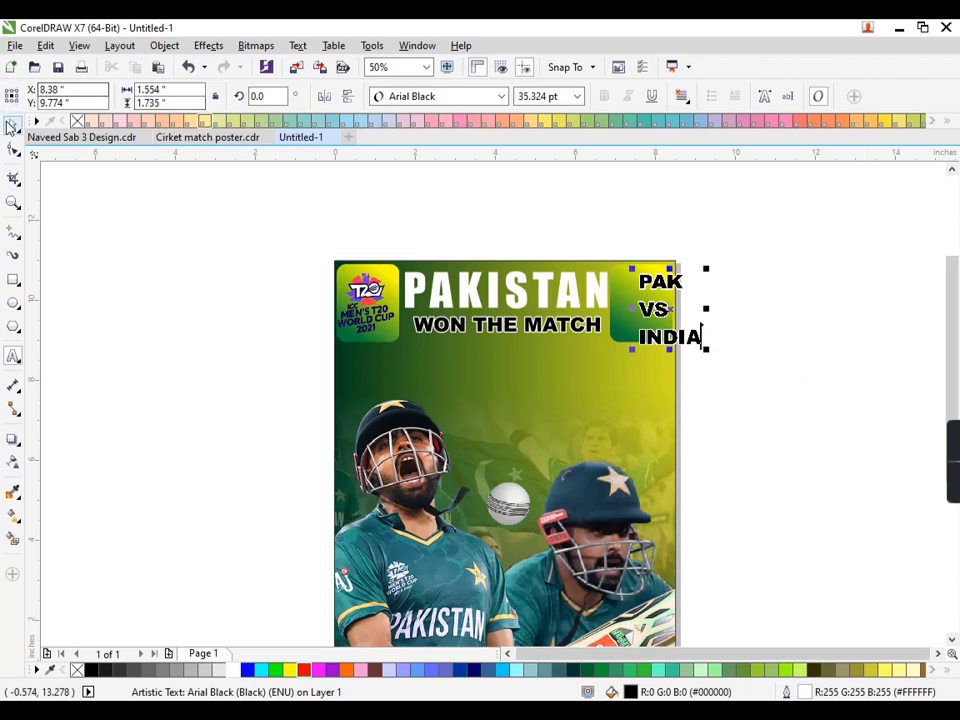
Break the PAK VS INDIA text into separate centre-aligned lines and fit them over the empty logo box at about 31.4 pt
{"action": "key", "text": "ctrl+k"}
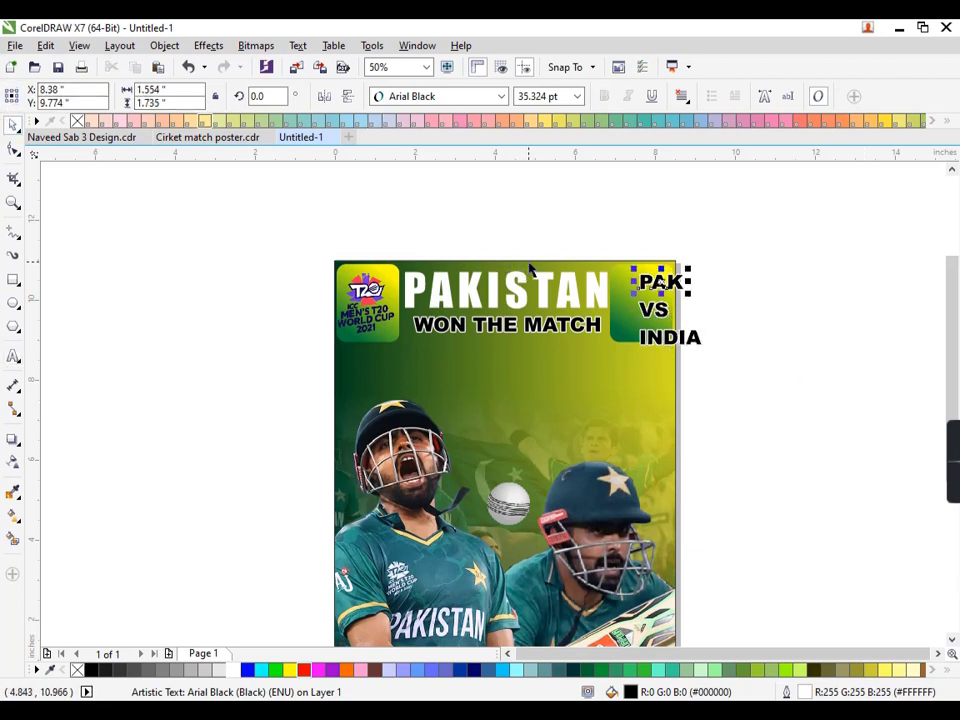
{"action": "left_click_drag", "start_coordinate": [850, 402], "coordinate": [624, 262]}
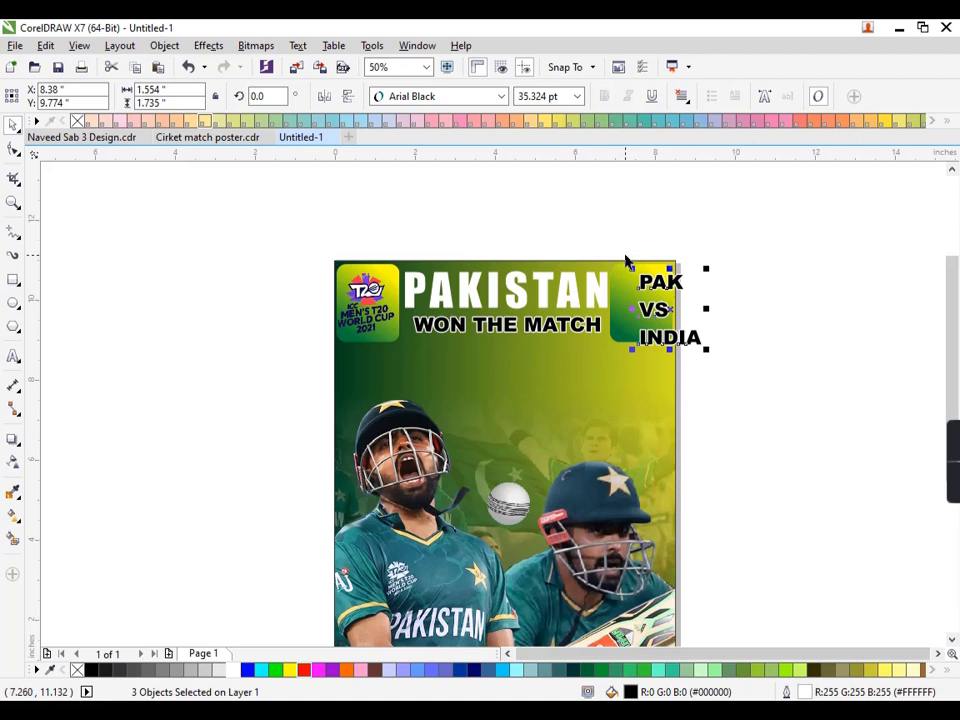
{"action": "key", "text": "c"}
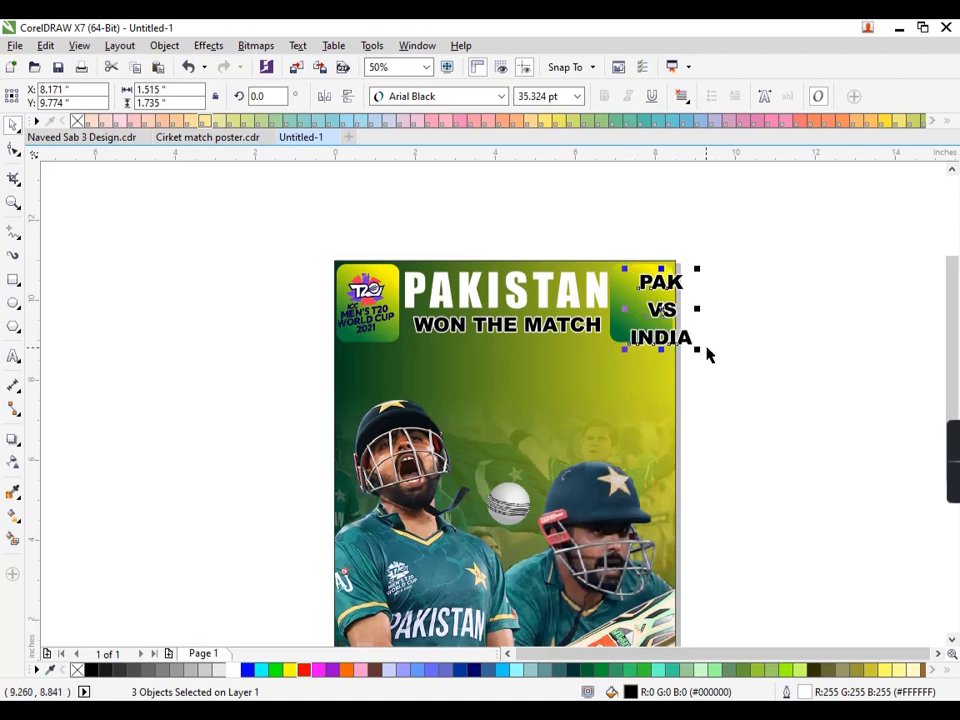
{"action": "left_click_drag", "start_coordinate": [695, 352], "coordinate": [656, 303]}
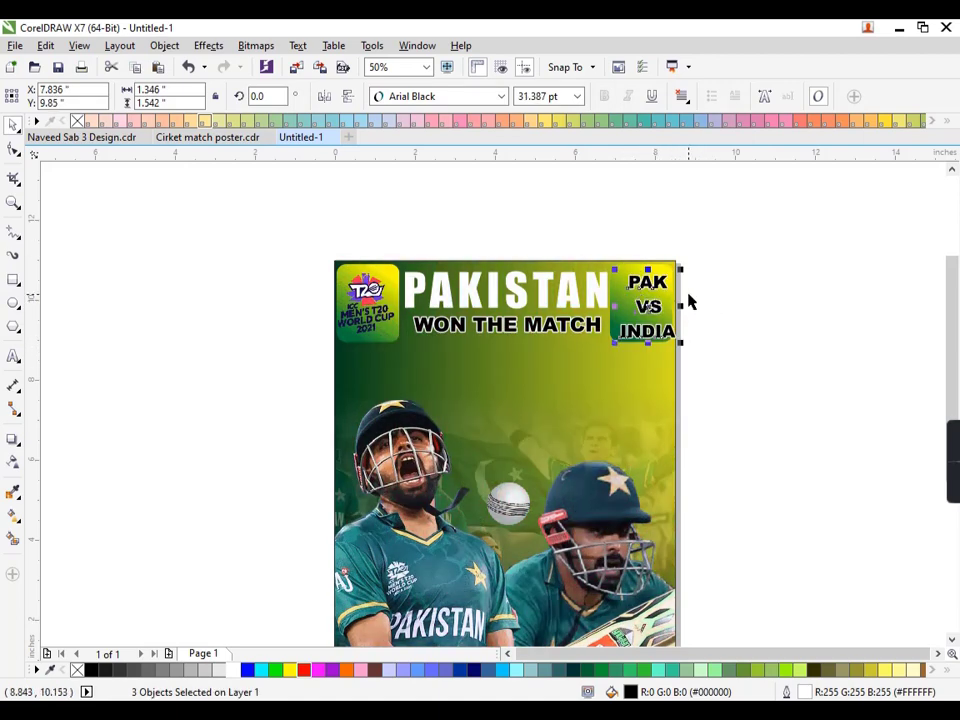
Color PAK dark green #006633, INDIA orange #FF6600 and VS red #FF0000
{"action": "scroll", "coordinate": [710, 291], "scroll_direction": "up", "scroll_amount": 2}
{"action": "left_click", "coordinate": [636, 271]}
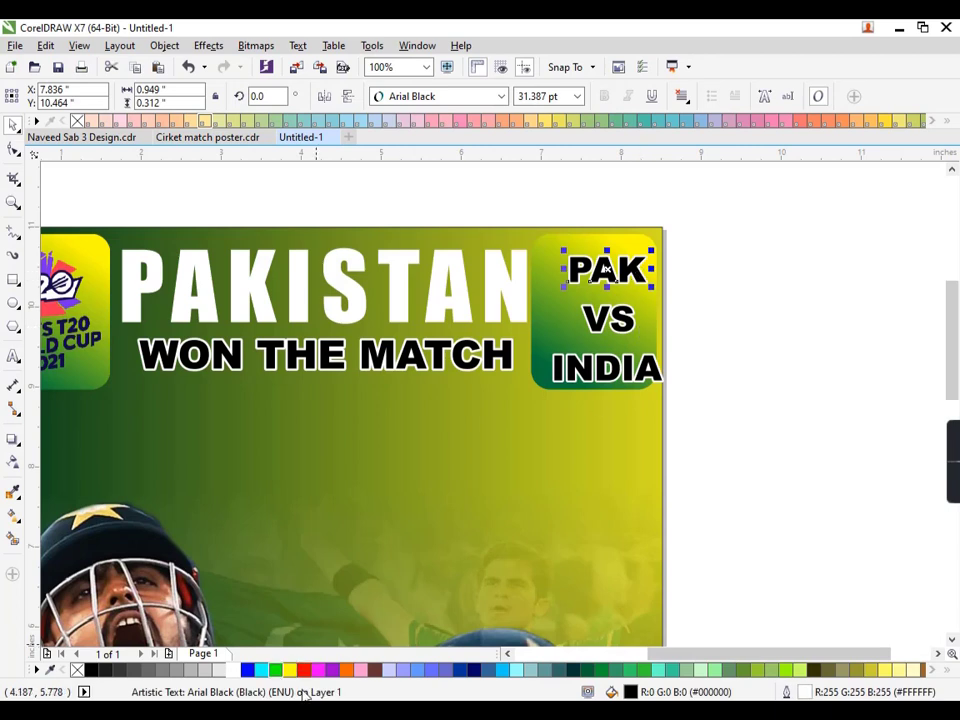
{"action": "left_click", "coordinate": [589, 671]}
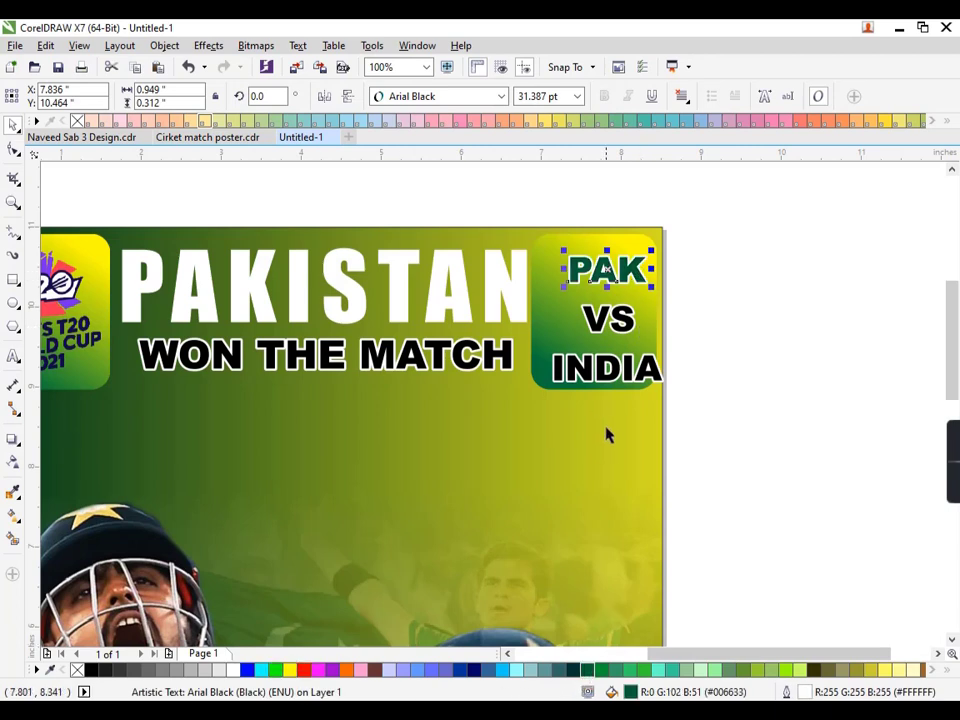
{"action": "left_click", "coordinate": [617, 372]}
{"action": "left_click", "coordinate": [356, 672]}
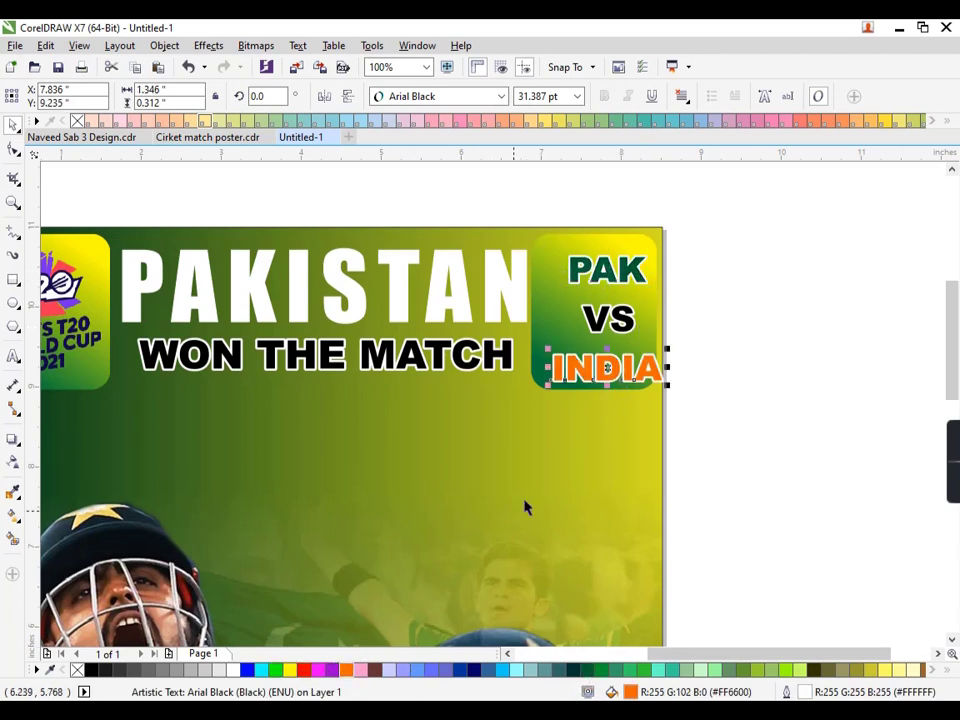
{"action": "left_click", "coordinate": [620, 325]}
{"action": "left_click", "coordinate": [300, 672]}
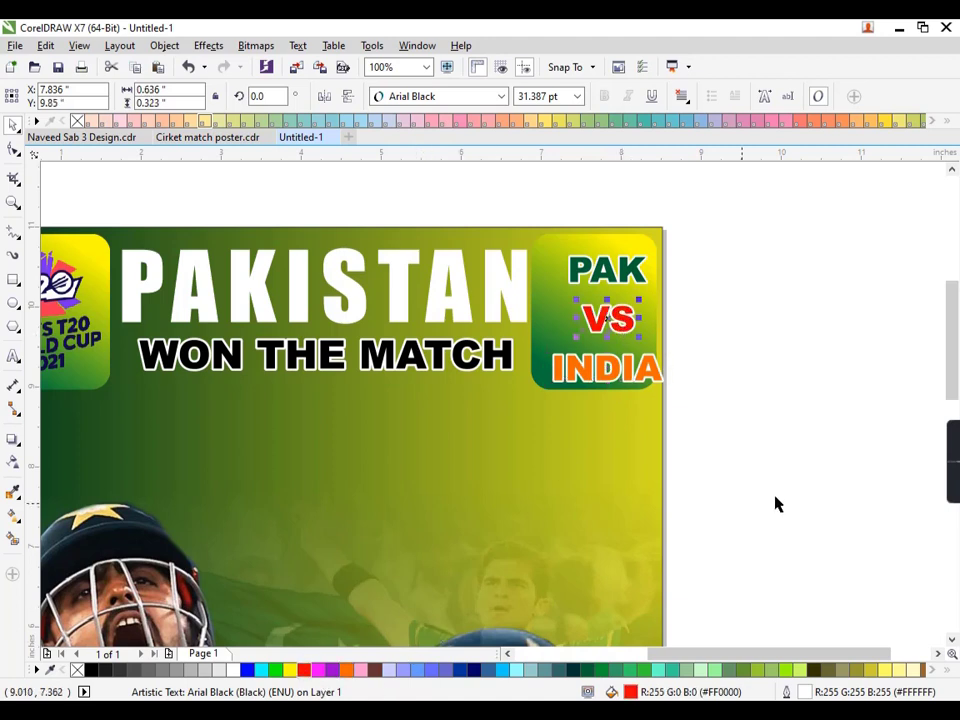
Scale the three PAK, VS and INDIA lines together to about 27.3 pt so they sit inside the logo box
{"action": "left_click_drag", "start_coordinate": [776, 504], "coordinate": [567, 268]}
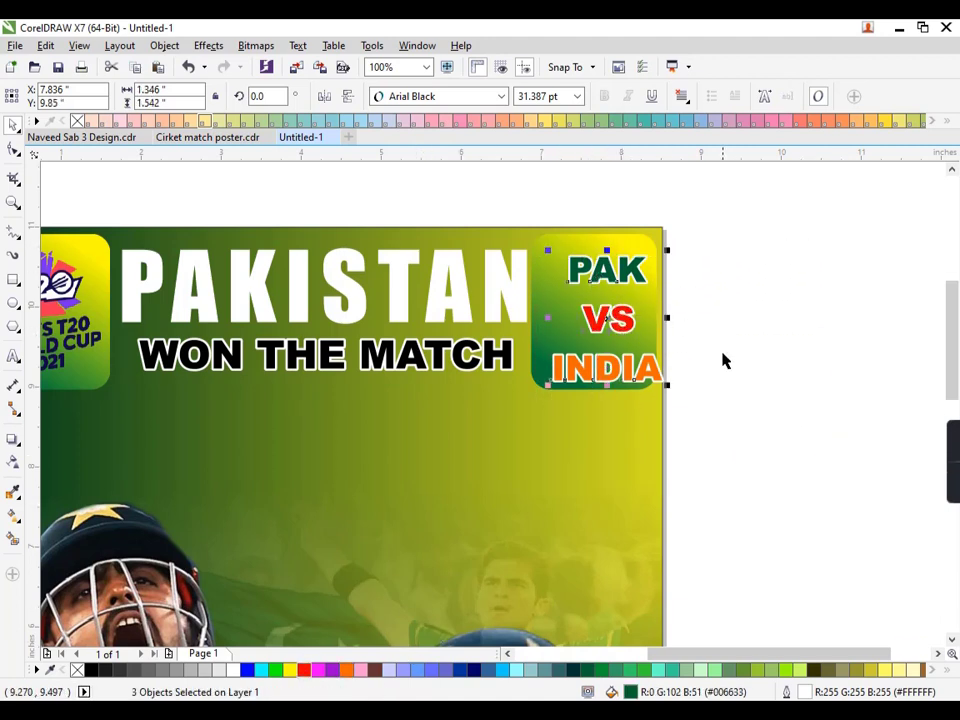
{"action": "left_click_drag", "start_coordinate": [668, 387], "coordinate": [652, 384]}
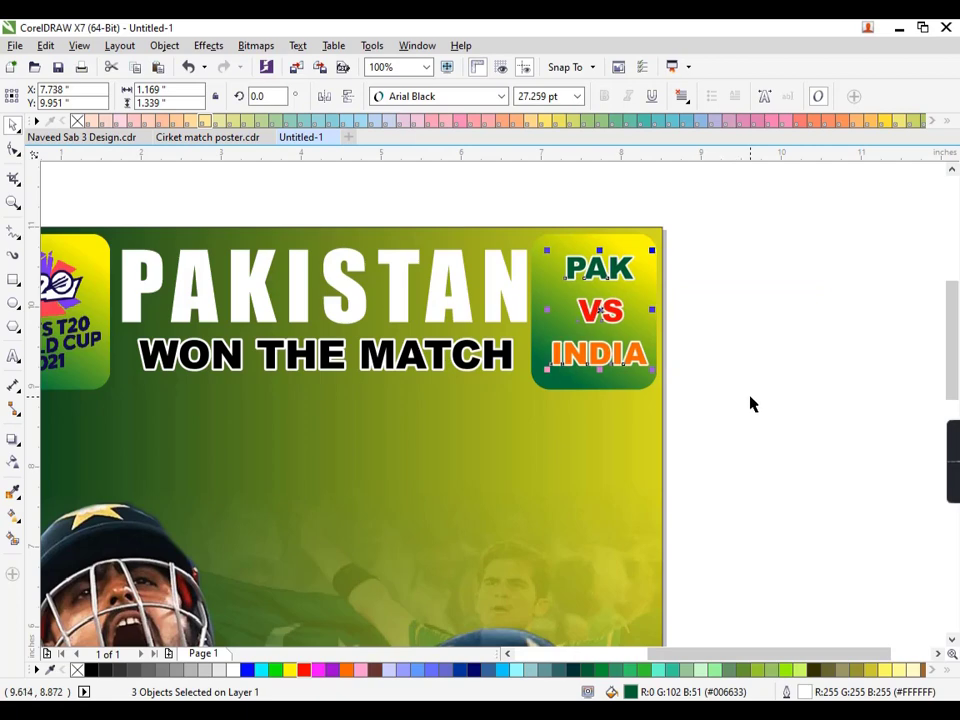
{"action": "scroll", "coordinate": [752, 404], "scroll_direction": "up", "scroll_amount": 1}
{"action": "left_click", "coordinate": [707, 439]}
{"action": "scroll", "coordinate": [707, 439], "scroll_direction": "down", "scroll_amount": 1}
{"action": "scroll", "coordinate": [598, 340], "scroll_direction": "up", "scroll_amount": 1}
Enlarge VS, PAK and INDIA individually inside the logo box, making INDIA about 1.24 inches wide, and select all three lines
{"action": "left_click", "coordinate": [598, 340]}
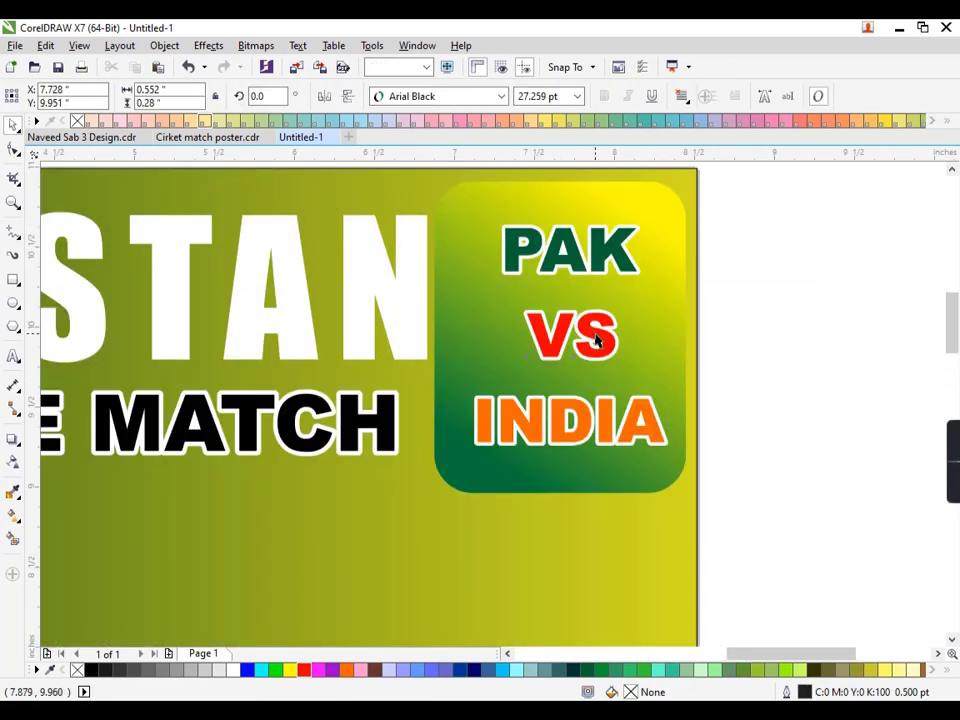
{"action": "left_click_drag", "start_coordinate": [616, 373], "coordinate": [631, 376]}
{"action": "left_click", "coordinate": [618, 268]}
{"action": "left_click", "coordinate": [646, 285], "text": "shift"}
{"action": "left_click_drag", "start_coordinate": [786, 300], "coordinate": [496, 192]}
{"action": "left_click_drag", "start_coordinate": [645, 278], "coordinate": [682, 307]}
{"action": "left_click", "coordinate": [654, 439]}
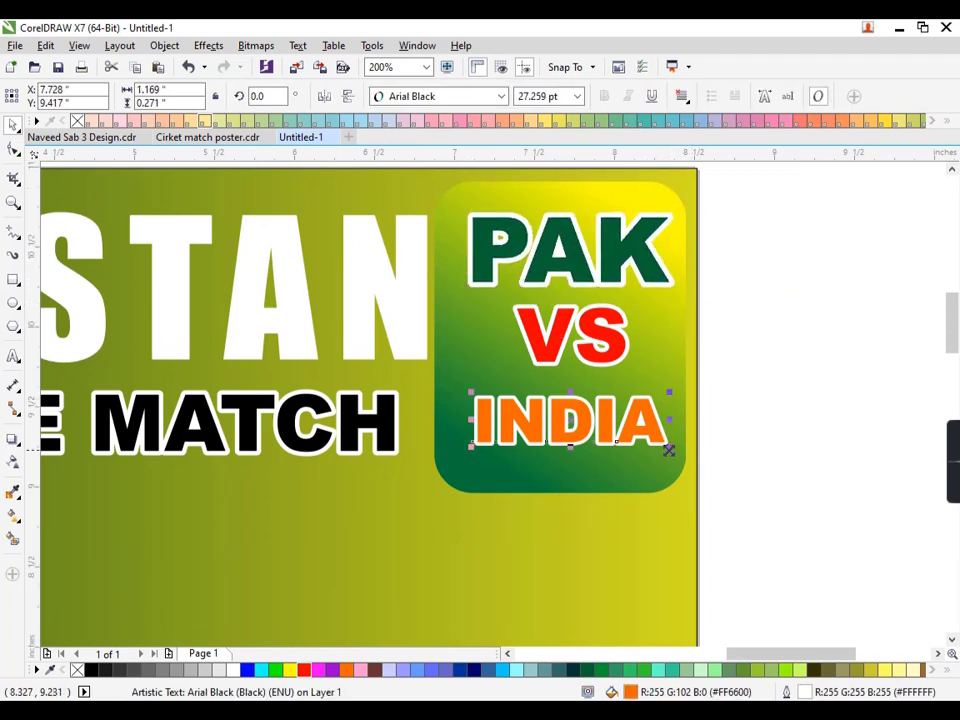
{"action": "left_click_drag", "start_coordinate": [670, 448], "coordinate": [677, 449]}
{"action": "left_click_drag", "start_coordinate": [795, 494], "coordinate": [424, 199]}
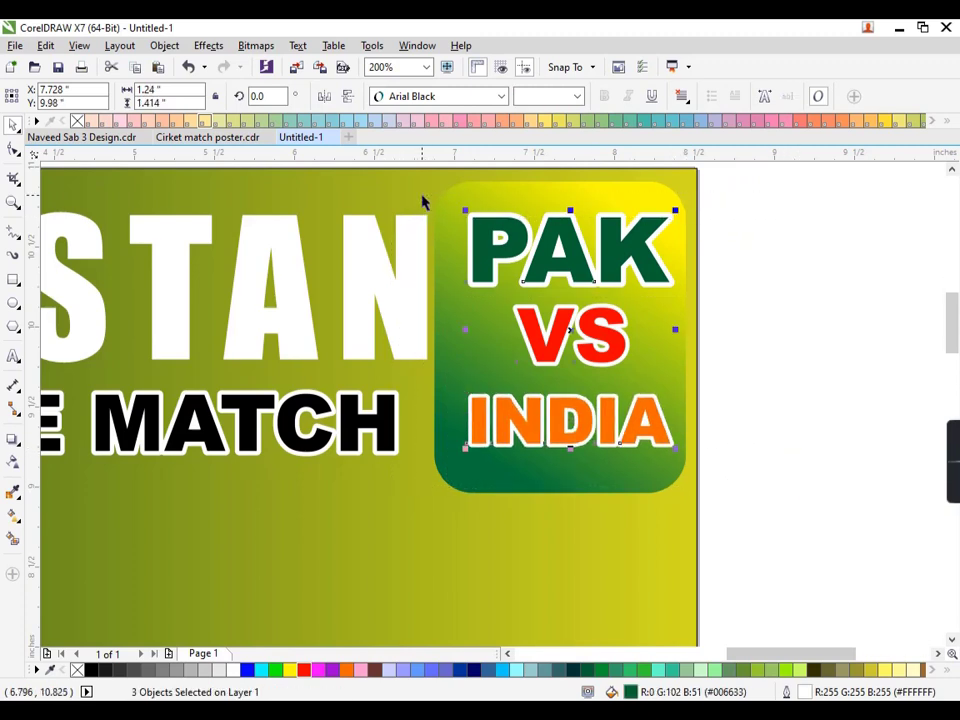
Centre the PAK, VS and INDIA lines inside the logo box and give them a 270° drop shadow with 50 opacity and 15 feathering
{"action": "left_click_drag", "start_coordinate": [582, 262], "coordinate": [572, 267]}
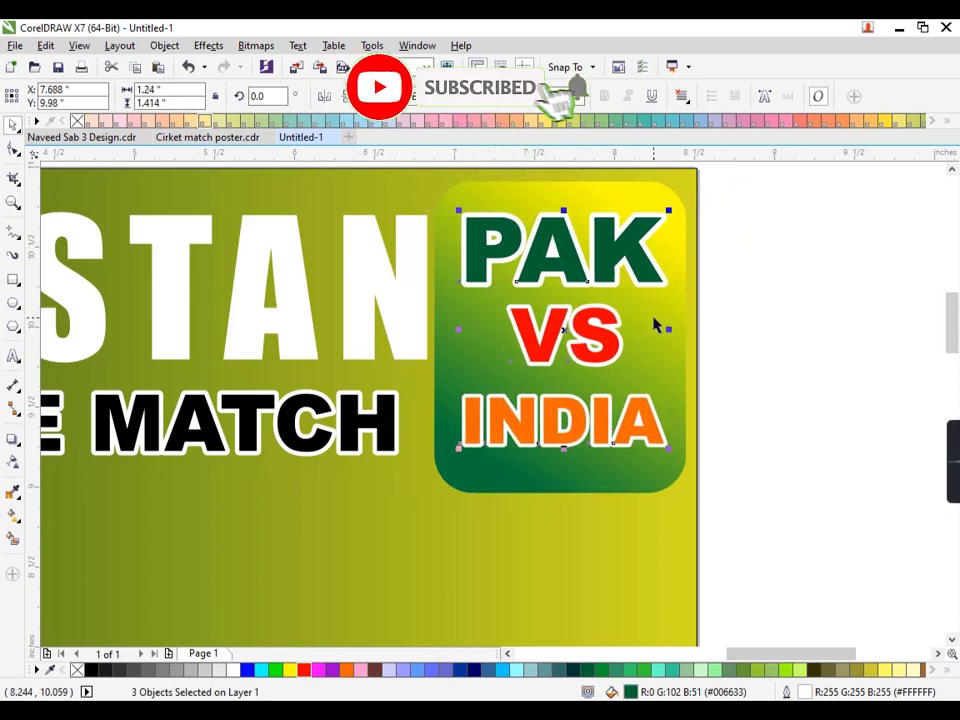
{"action": "left_click", "coordinate": [664, 464]}
{"action": "left_click_drag", "start_coordinate": [707, 465], "coordinate": [443, 208]}
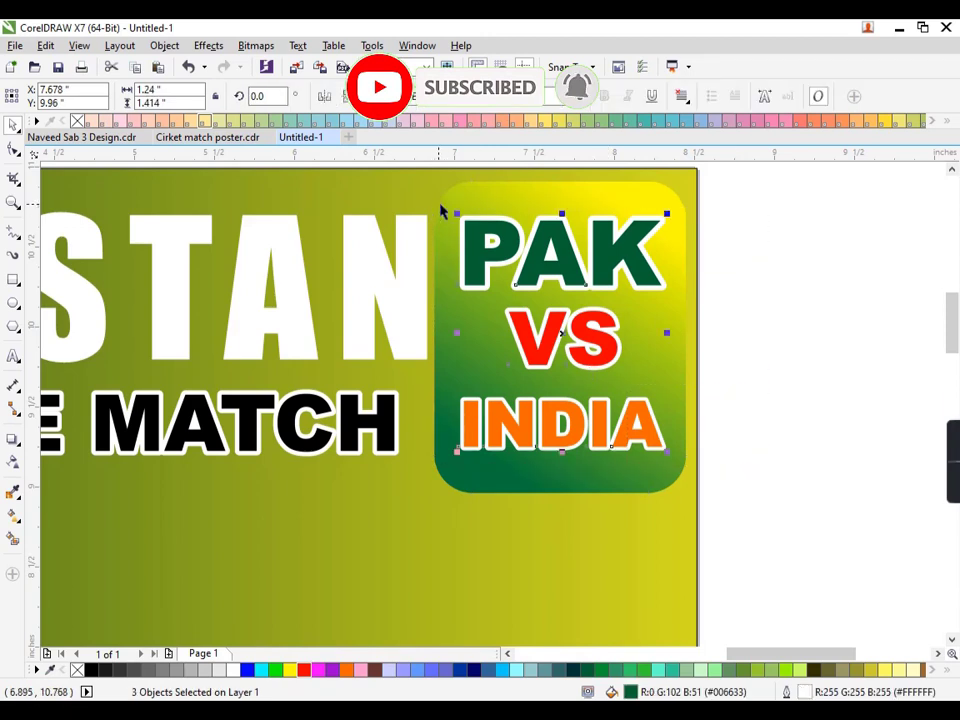
{"action": "left_click", "coordinate": [12, 440]}
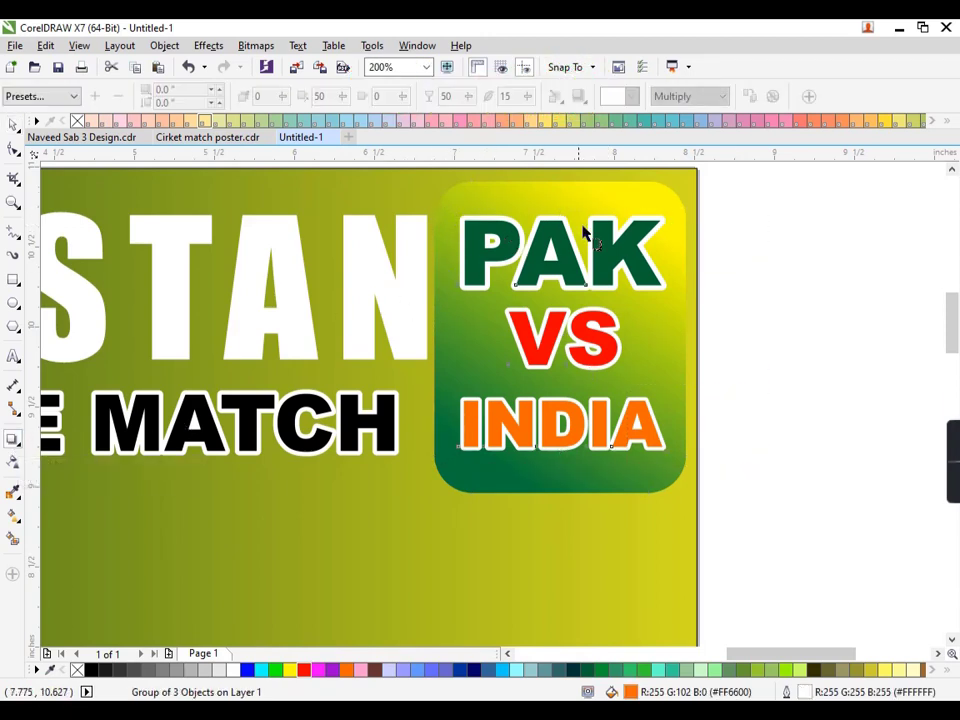
{"action": "left_click_drag", "start_coordinate": [562, 215], "coordinate": [558, 450]}
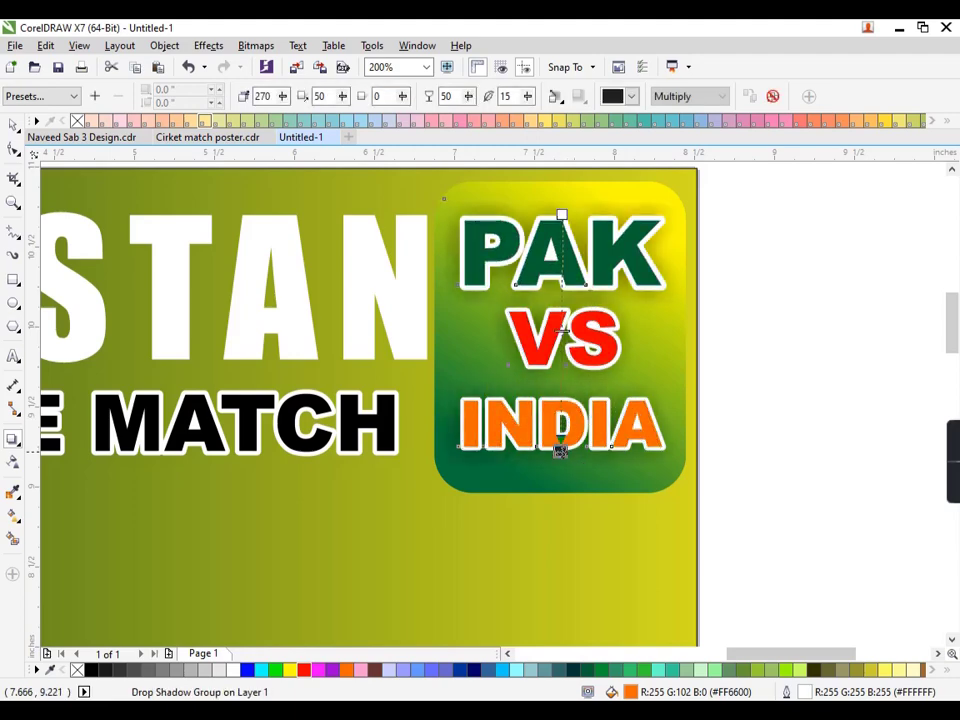
Give the rounded gradient box behind PAK VS INDIA a 270° drop shadow with 50 opacity and 15 feathering
{"action": "left_click", "coordinate": [598, 494]}
{"action": "key", "text": "space"}
{"action": "key", "text": "space"}
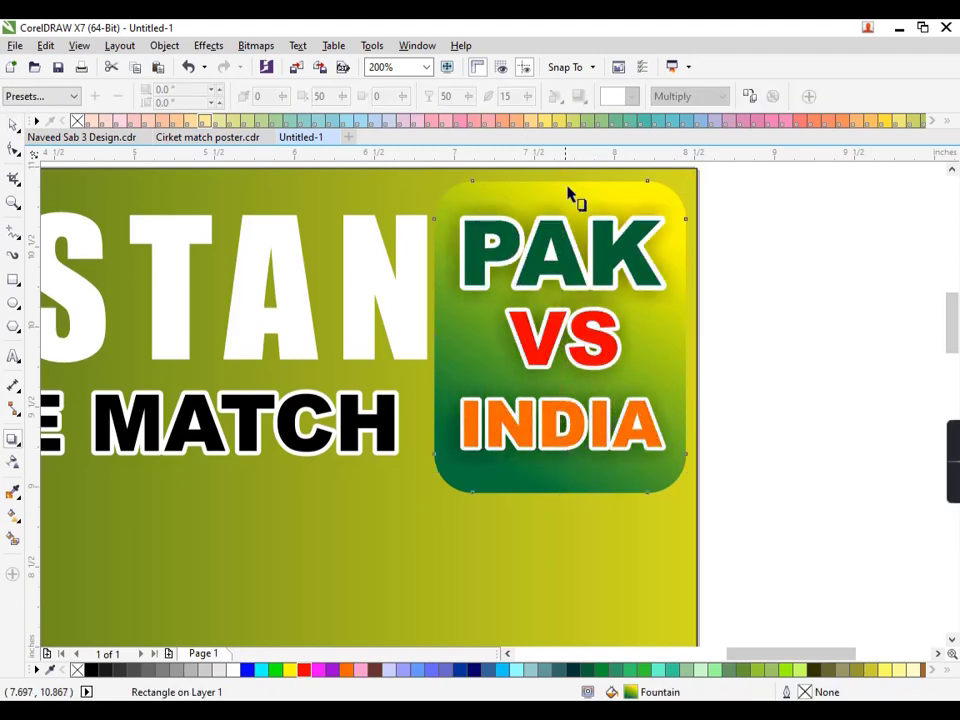
{"action": "left_click_drag", "start_coordinate": [560, 182], "coordinate": [560, 496]}
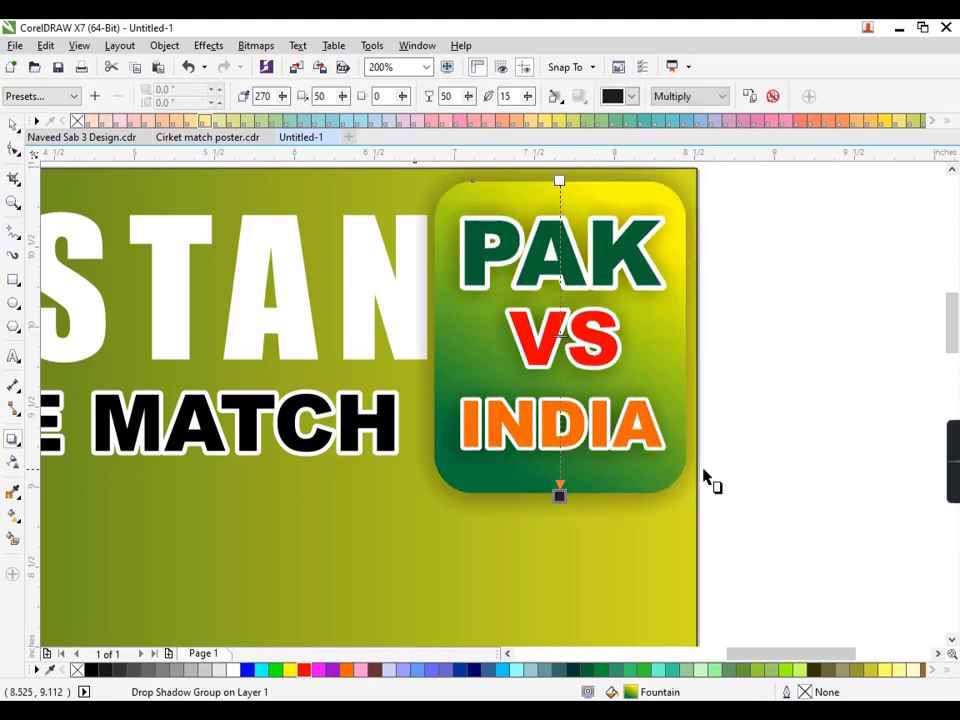
Add a downward drop shadow to the rounded gradient box behind the T20 World Cup logo
{"action": "scroll", "coordinate": [712, 480], "scroll_direction": "down", "scroll_amount": 2}
{"action": "key", "text": "space"}
{"action": "left_click", "coordinate": [405, 402]}
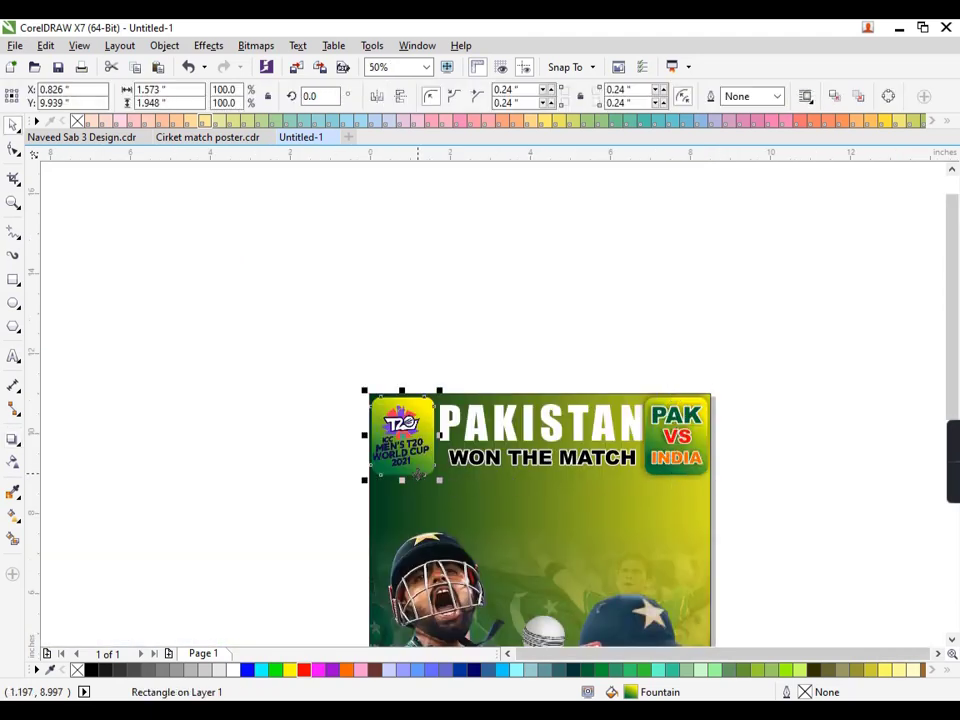
{"action": "key", "text": "space"}
{"action": "left_click_drag", "start_coordinate": [405, 402], "coordinate": [408, 480]}
{"action": "key", "text": "space"}
Add a 268° drop shadow with 50 opacity and 15 feathering to the PAKISTAN headline
{"action": "key", "text": "Escape"}
{"action": "key", "text": "s"}
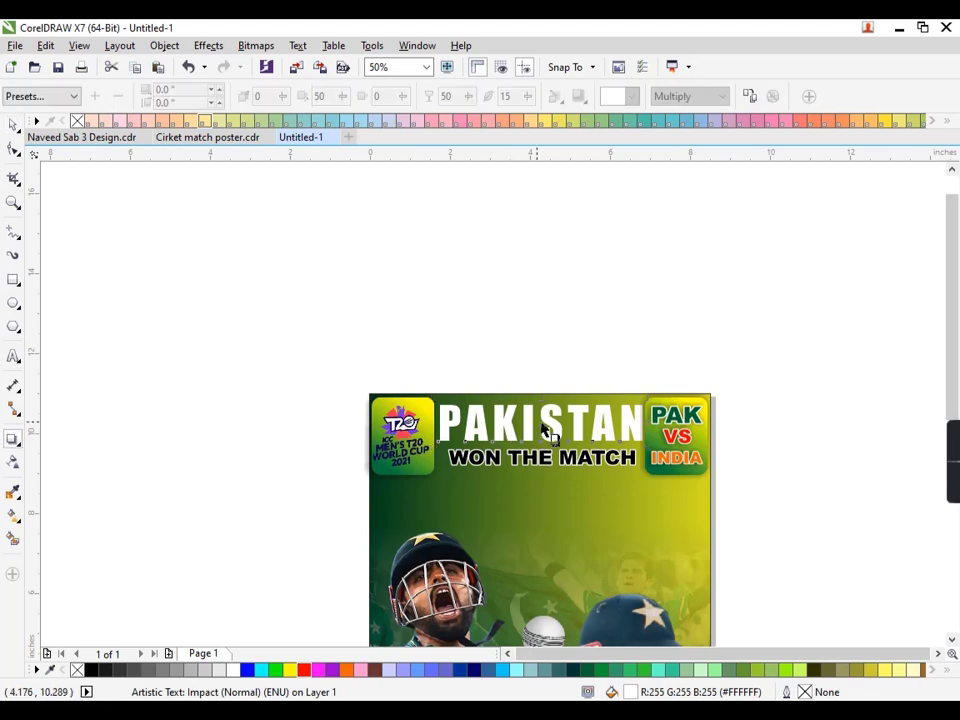
{"action": "scroll", "coordinate": [541, 423], "scroll_direction": "up", "scroll_amount": 1}
{"action": "left_click_drag", "start_coordinate": [555, 390], "coordinate": [544, 459]}
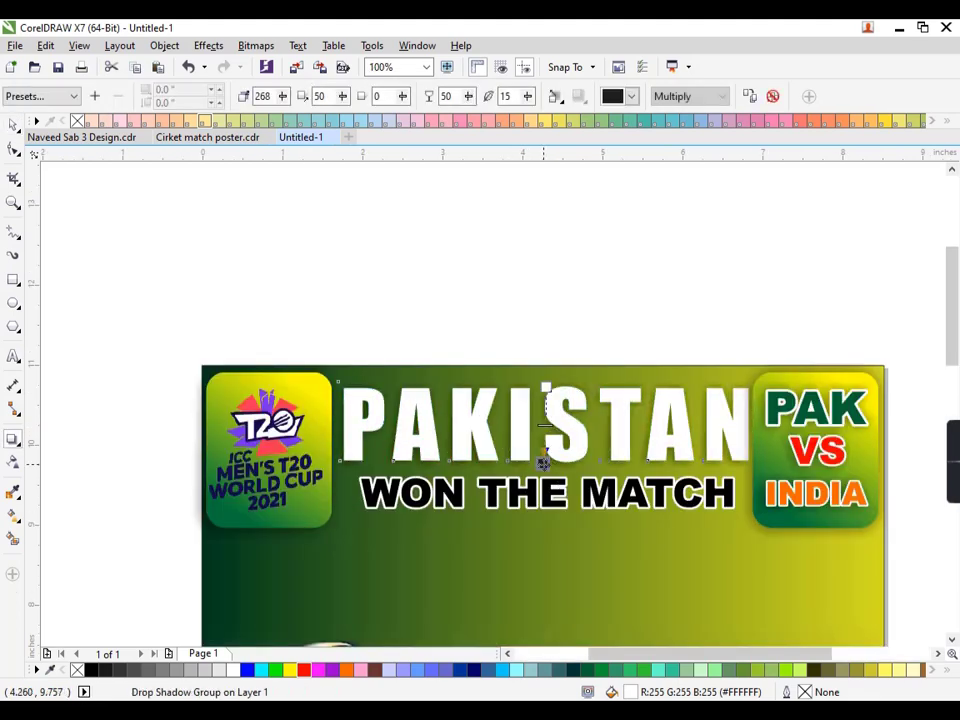
Add a short downward drop shadow to the WON THE MATCH text
{"action": "key", "text": "space"}
{"action": "left_click", "coordinate": [592, 494]}
{"action": "key", "text": "s"}
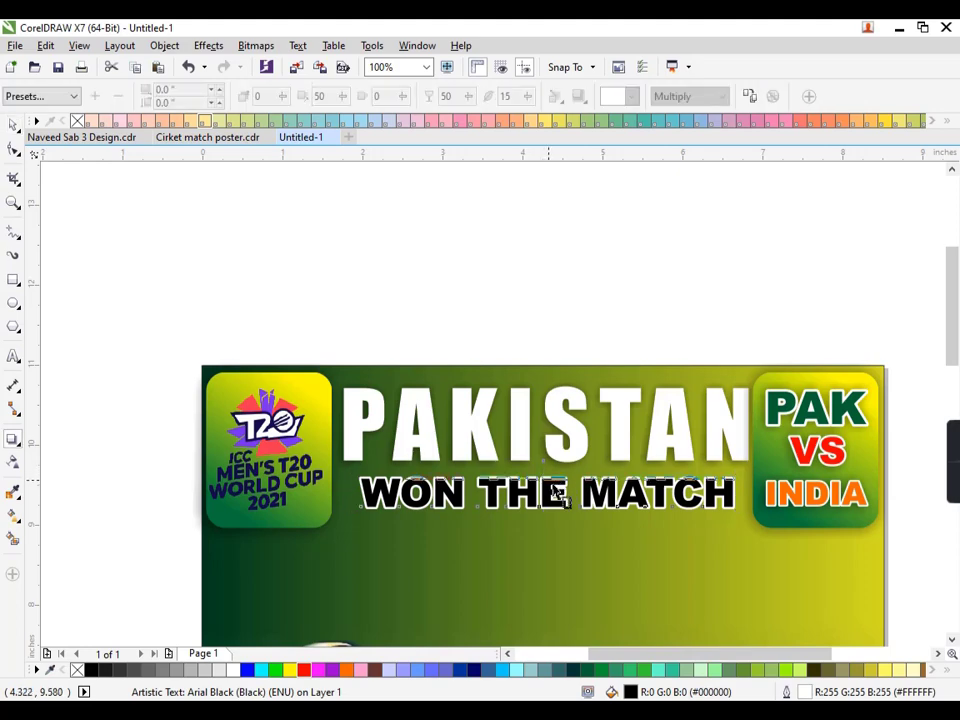
{"action": "left_click_drag", "start_coordinate": [546, 494], "coordinate": [548, 508]}
{"action": "key", "text": "space"}
{"action": "left_click", "coordinate": [570, 316]}
{"action": "scroll", "coordinate": [569, 315], "scroll_direction": "down", "scroll_amount": 1}
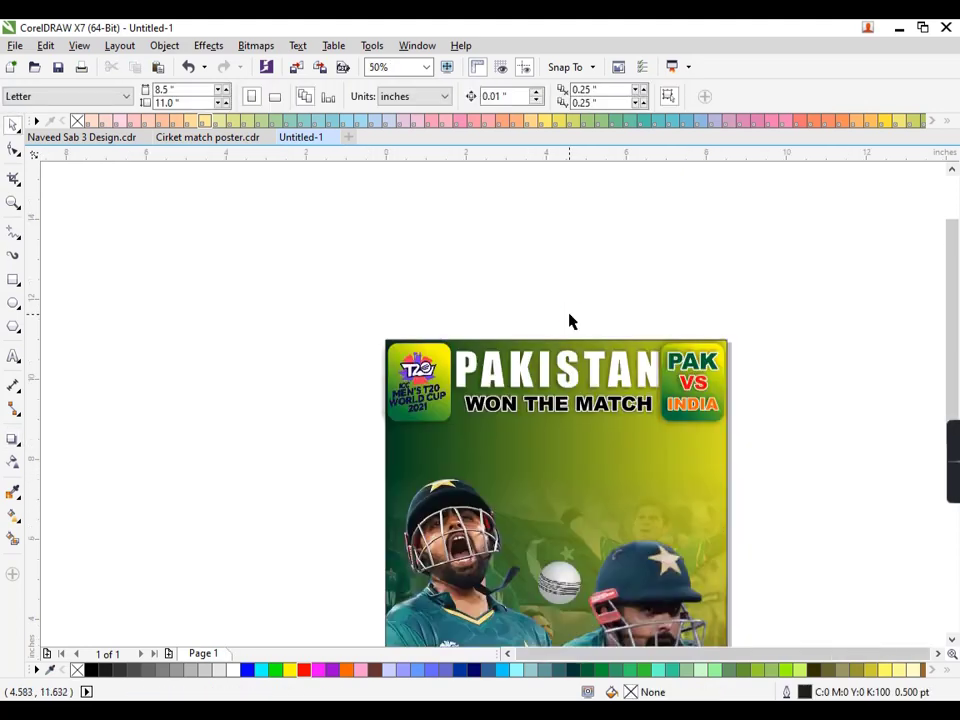
{"action": "key", "text": "shift+F4"}
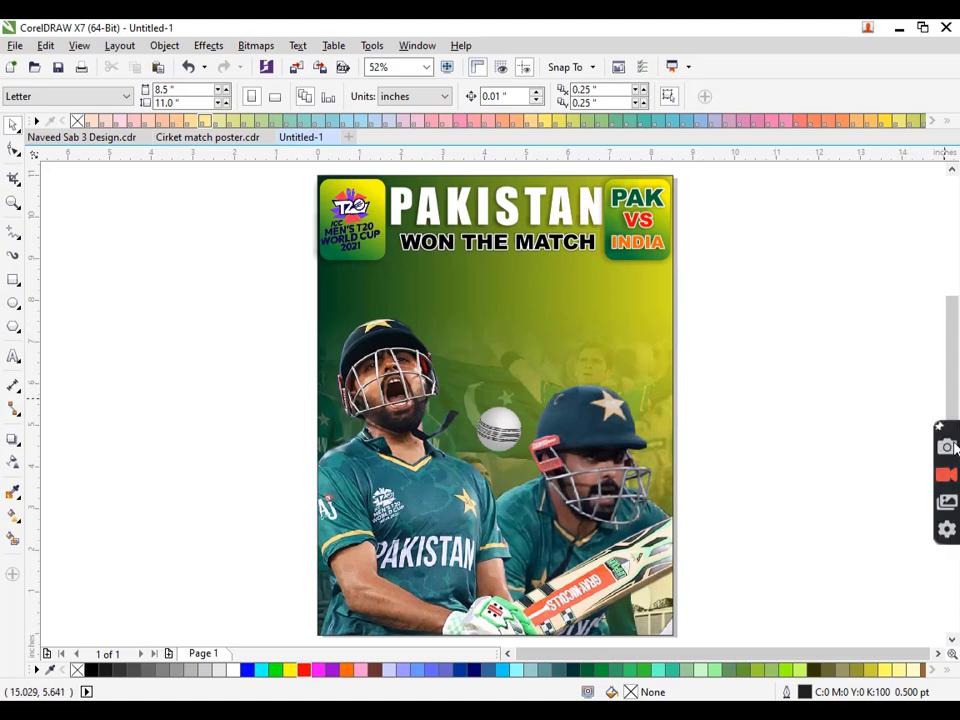
{"action": "left_click", "coordinate": [948, 478]}
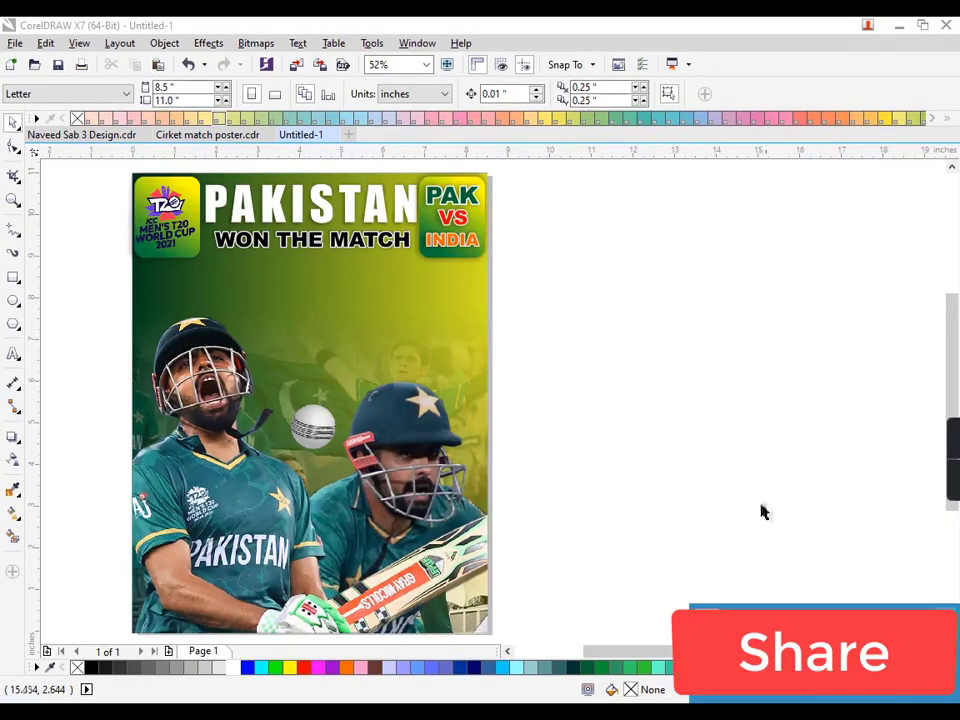
Fill the WON THE MATCH text with a linear gradient from red to dark red C29 M100 Y100 K40
{"action": "left_click", "coordinate": [352, 248]}
{"action": "left_click", "coordinate": [304, 667]}
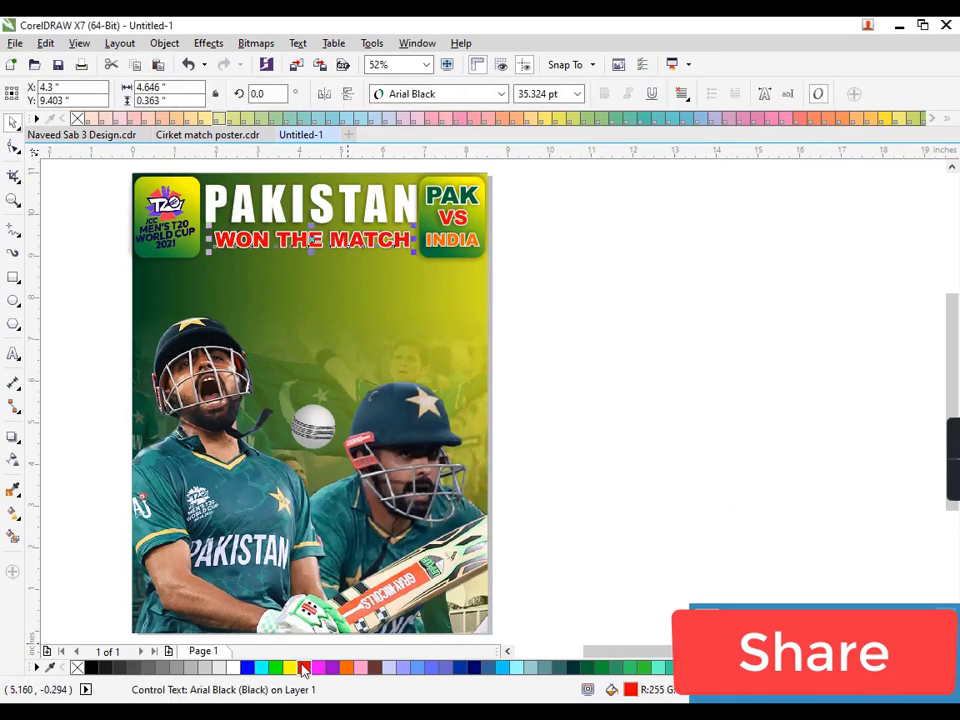
{"action": "key", "text": "F11"}
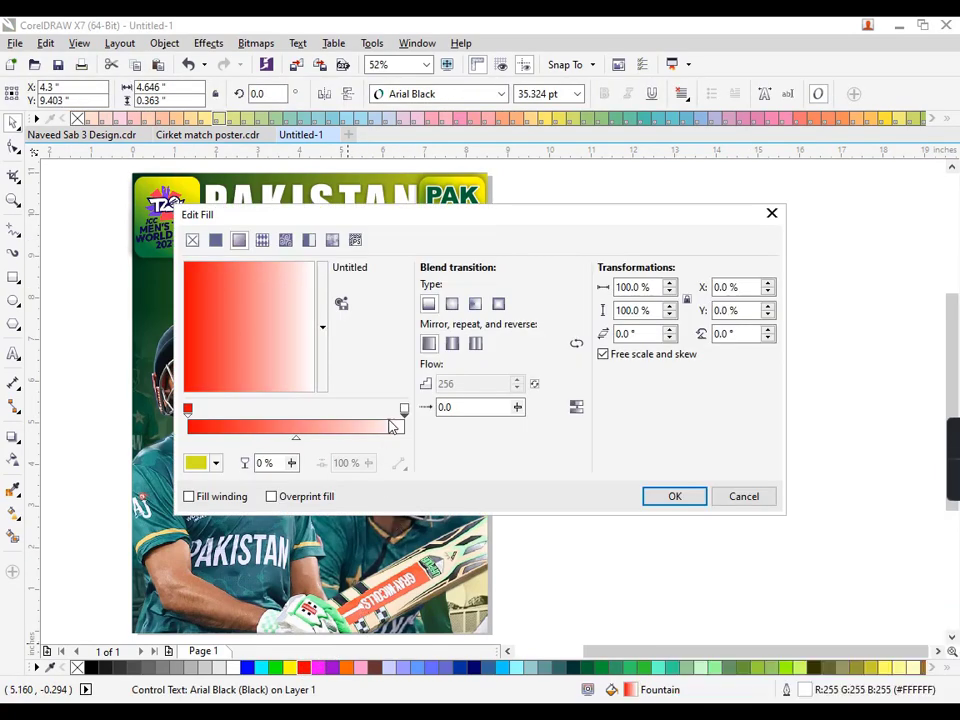
{"action": "left_click", "coordinate": [215, 463]}
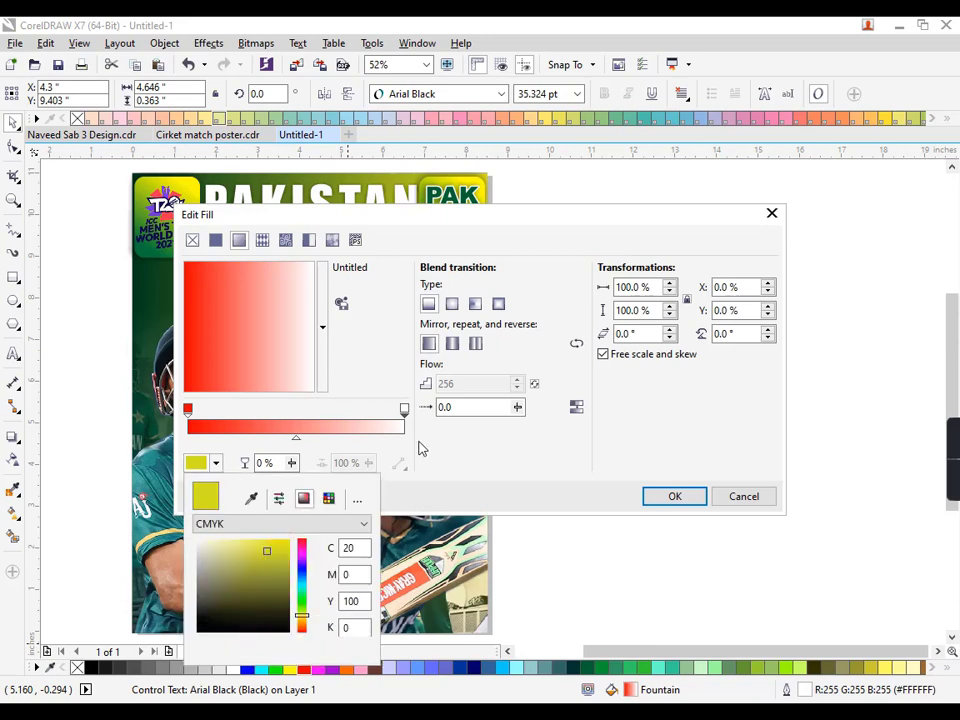
{"action": "left_click", "coordinate": [405, 414]}
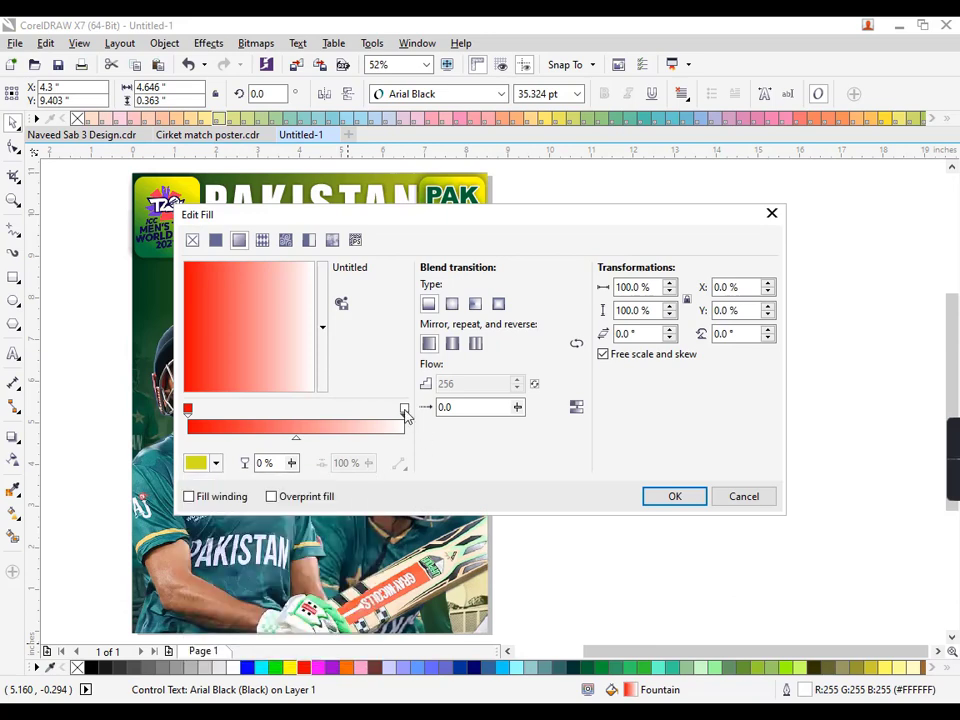
{"action": "left_click", "coordinate": [215, 463]}
{"action": "mouse_move", "coordinate": [302, 625]}
{"action": "left_mouse_down"}
{"action": "mouse_move", "coordinate": [312, 545]}
{"action": "mouse_move", "coordinate": [276, 581]}
{"action": "left_mouse_up"}
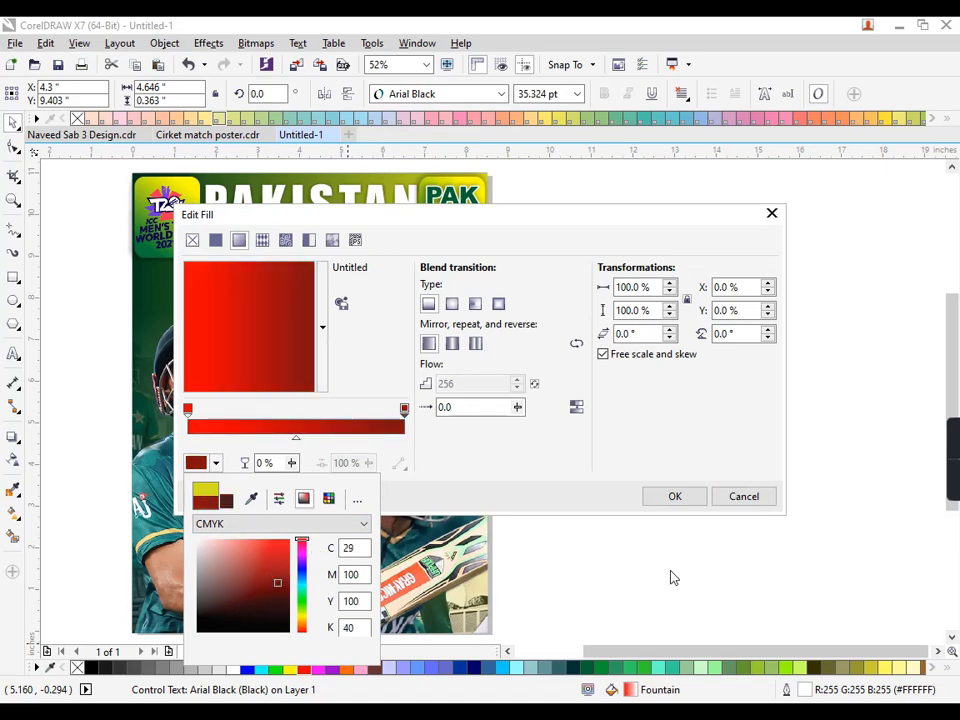
{"action": "left_click", "coordinate": [678, 502]}
{"action": "left_click", "coordinate": [677, 500]}
{"action": "left_click", "coordinate": [707, 506]}
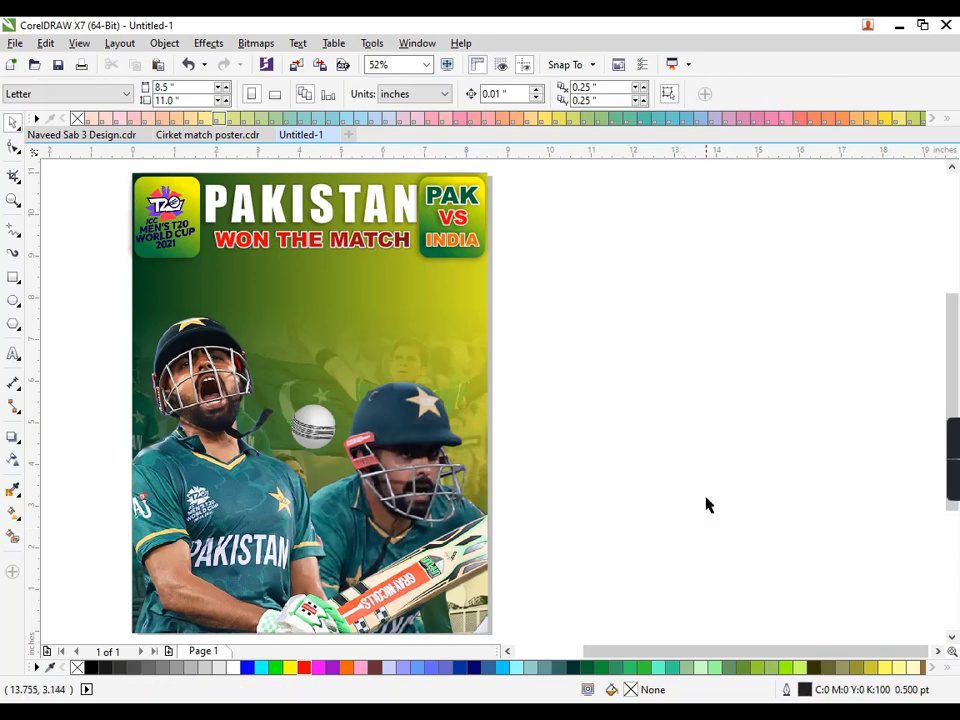
Place the white brush-stroke shape below the headline on the poster and resize it to about 6.03 by 1.19 inches
{"action": "scroll", "coordinate": [707, 506], "scroll_direction": "down", "scroll_amount": 1}
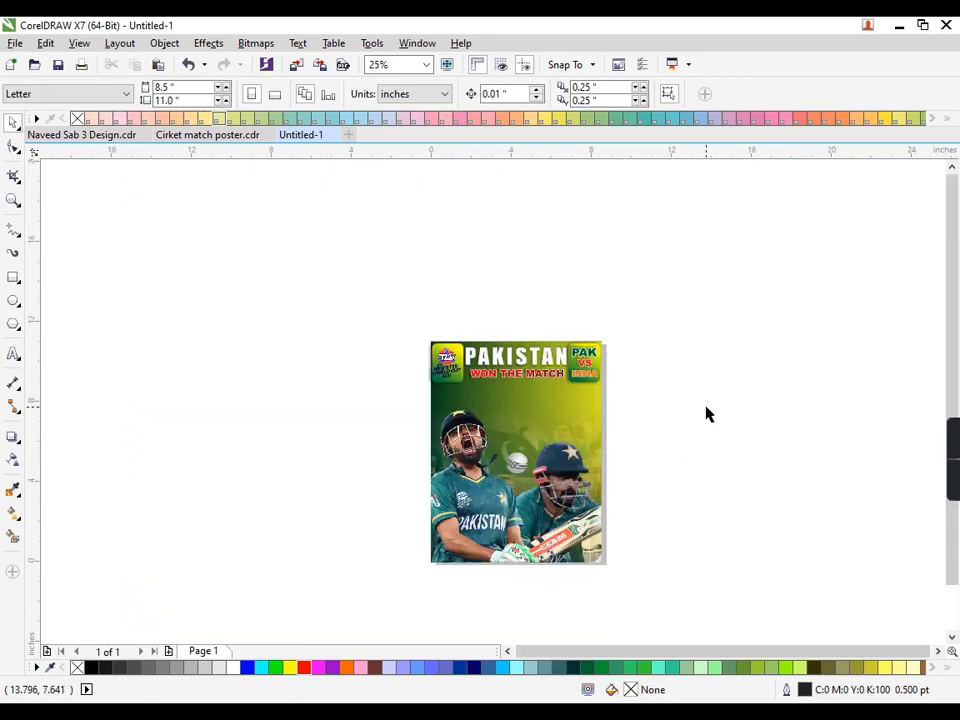
{"action": "left_click_drag", "start_coordinate": [903, 289], "coordinate": [617, 485]}
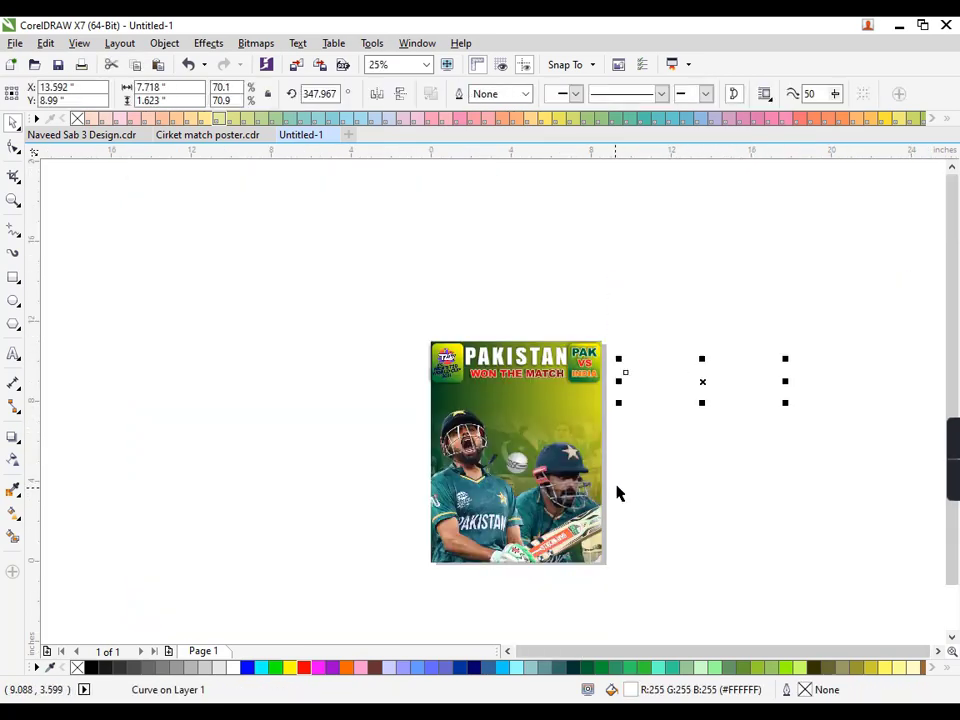
{"action": "mouse_move", "coordinate": [694, 381]}
{"action": "left_mouse_down"}
{"action": "mouse_move", "coordinate": [557, 417]}
{"action": "mouse_move", "coordinate": [521, 405]}
{"action": "mouse_move", "coordinate": [542, 438]}
{"action": "left_mouse_up"}
{"action": "scroll", "coordinate": [521, 405], "scroll_direction": "up", "scroll_amount": 2}
{"action": "left_click_drag", "start_coordinate": [556, 385], "coordinate": [503, 384]}
{"action": "mouse_move", "coordinate": [806, 436]}
{"action": "left_mouse_down"}
{"action": "mouse_move", "coordinate": [743, 437]}
{"action": "mouse_move", "coordinate": [735, 424]}
{"action": "left_mouse_up"}
{"action": "left_click", "coordinate": [585, 368]}
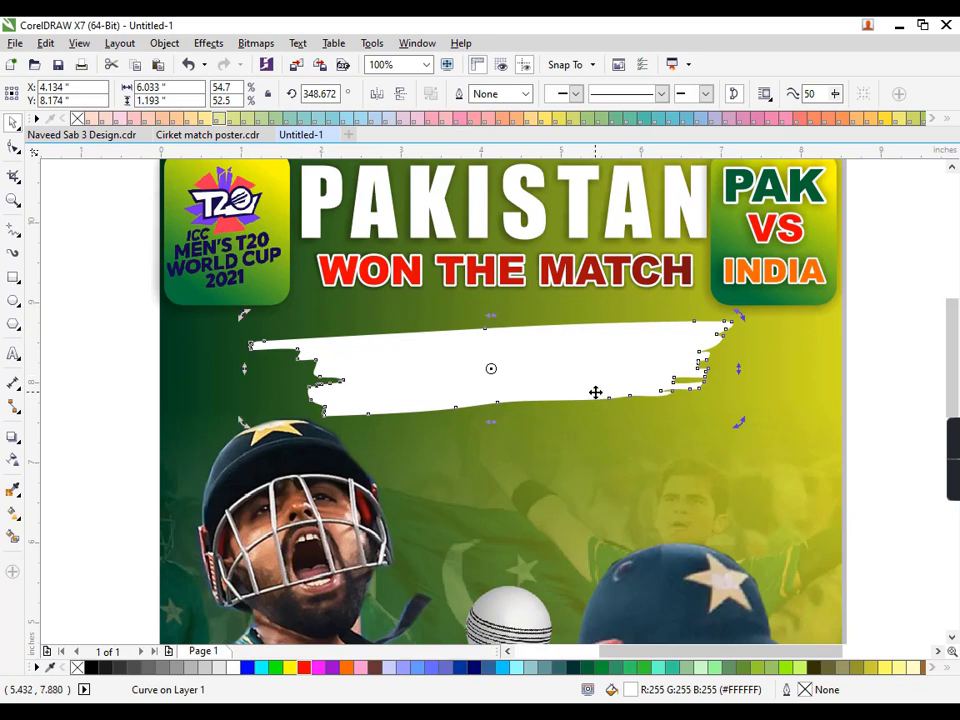
Duplicate the white brush stroke with a slight offset and fill the rear copy black as a hard shadow
{"action": "left_click", "coordinate": [808, 398]}
{"action": "mouse_move", "coordinate": [651, 379]}
{"action": "left_mouse_down"}
{"action": "mouse_move", "coordinate": [641, 366]}
{"action": "mouse_move", "coordinate": [666, 398]}
{"action": "left_mouse_up"}
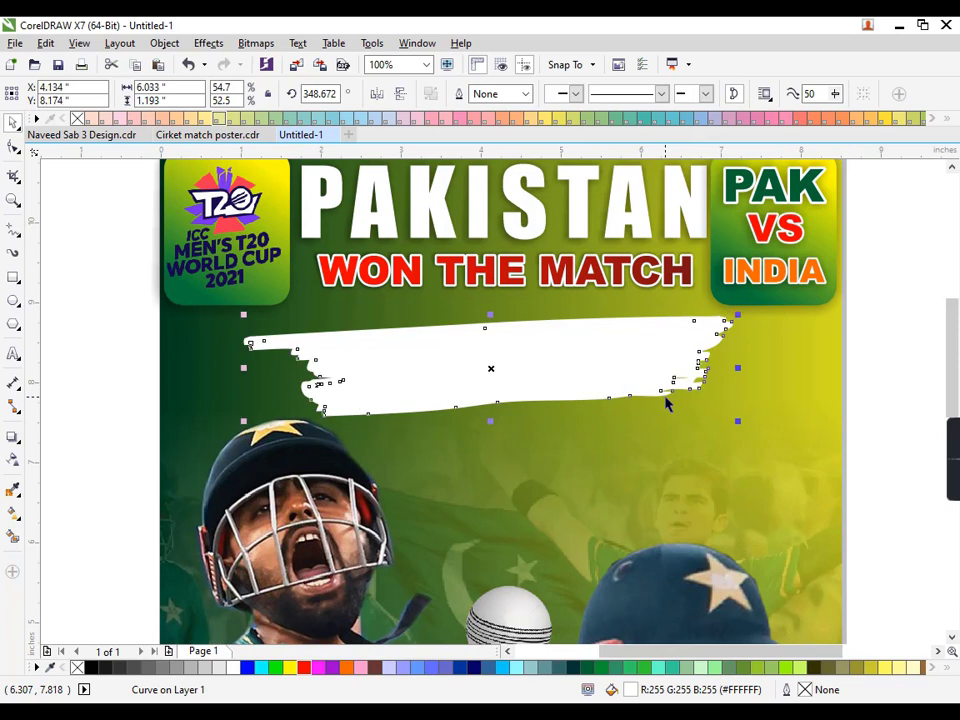
{"action": "left_click", "coordinate": [91, 667]}
{"action": "right_click", "coordinate": [91, 667]}
{"action": "key", "text": "Delete"}
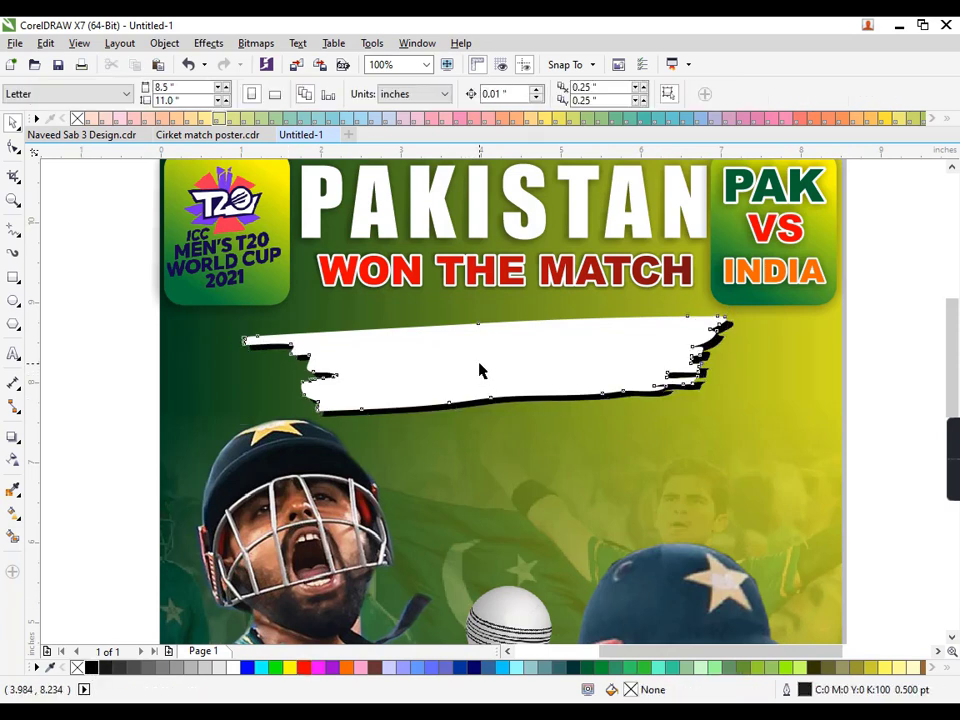
Add the artistic text CONGRATULATION! in Arial 24 pt on the white brush stroke
{"action": "left_click", "coordinate": [478, 369]}
{"action": "left_click", "coordinate": [13, 355]}
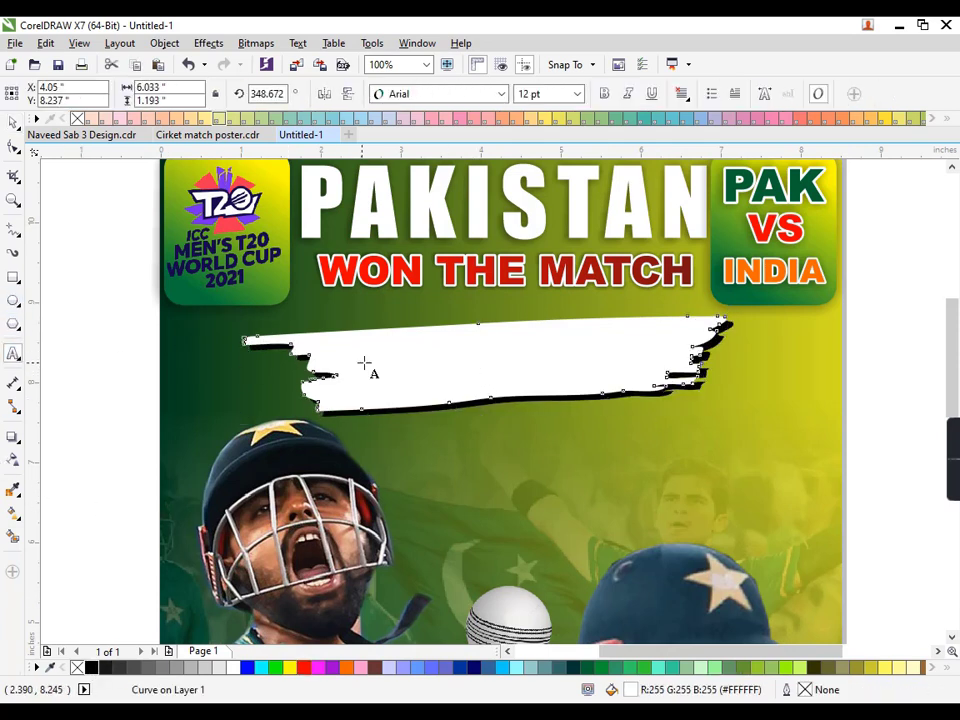
{"action": "left_click", "coordinate": [367, 358]}
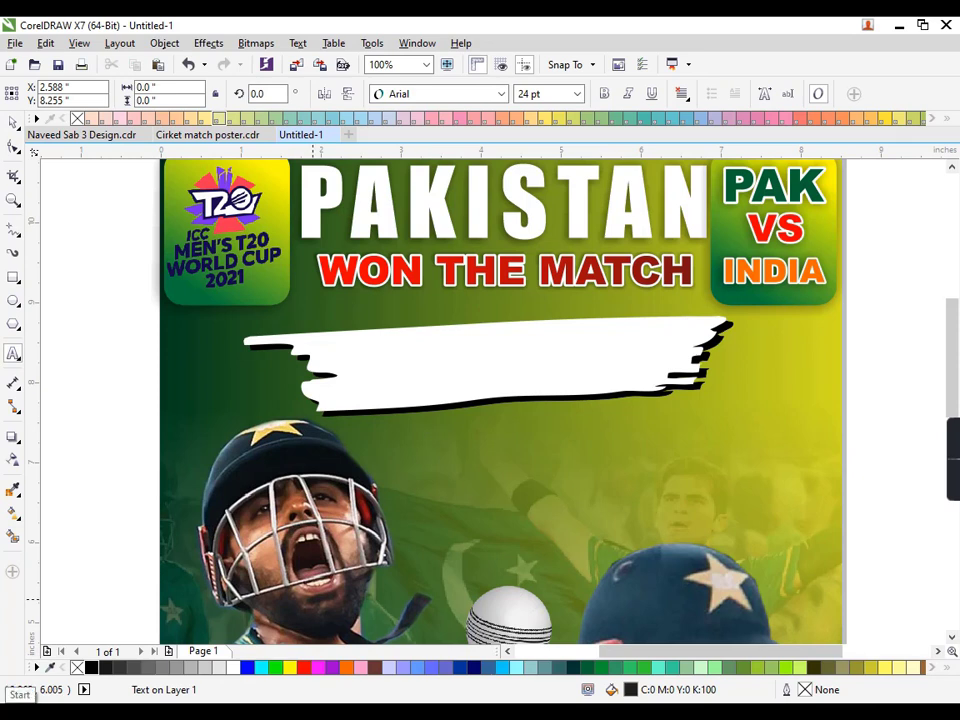
{"action": "type", "text": "CONG"}
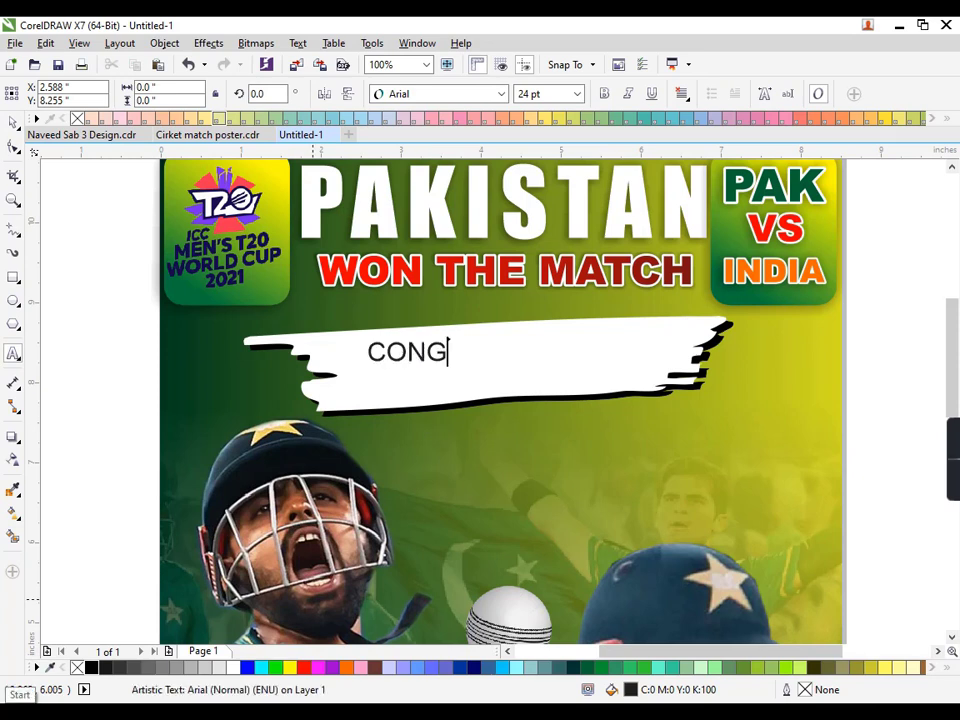
{"action": "type", "text": "RATULATIONM"}
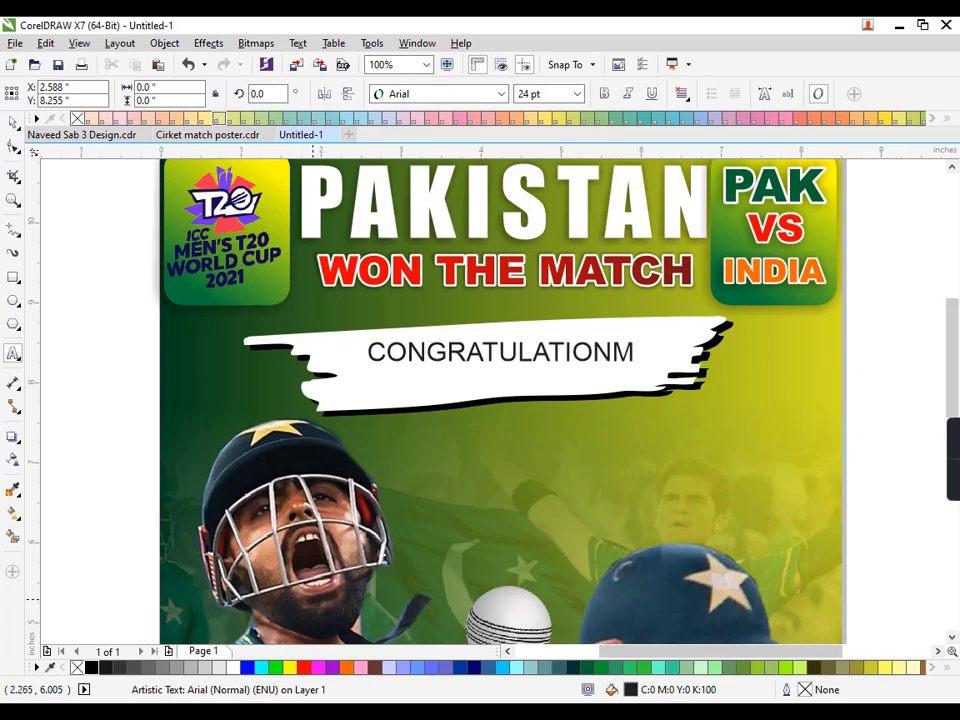
{"action": "key", "text": "BackSpace"}
{"action": "key", "text": "BackSpace"}
{"action": "key", "text": "Escape"}
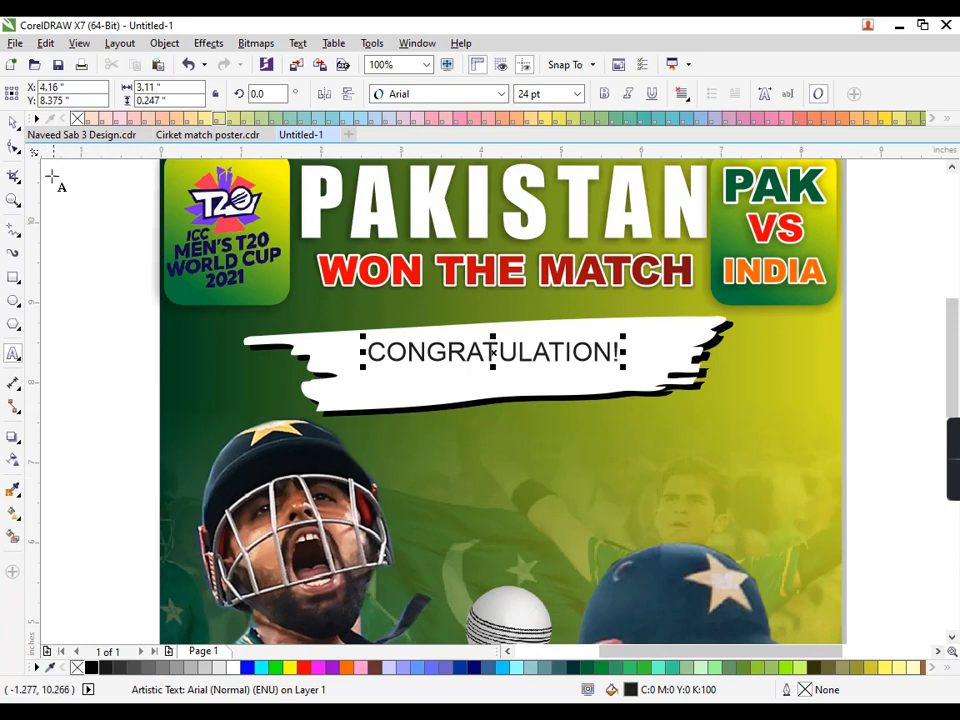
Enlarge the CONGRATULATION! text to about 30 pt and rotate it about 6.7° to follow the brush stroke's slope
{"action": "left_click", "coordinate": [15, 121]}
{"action": "left_click_drag", "start_coordinate": [623, 366], "coordinate": [653, 386]}
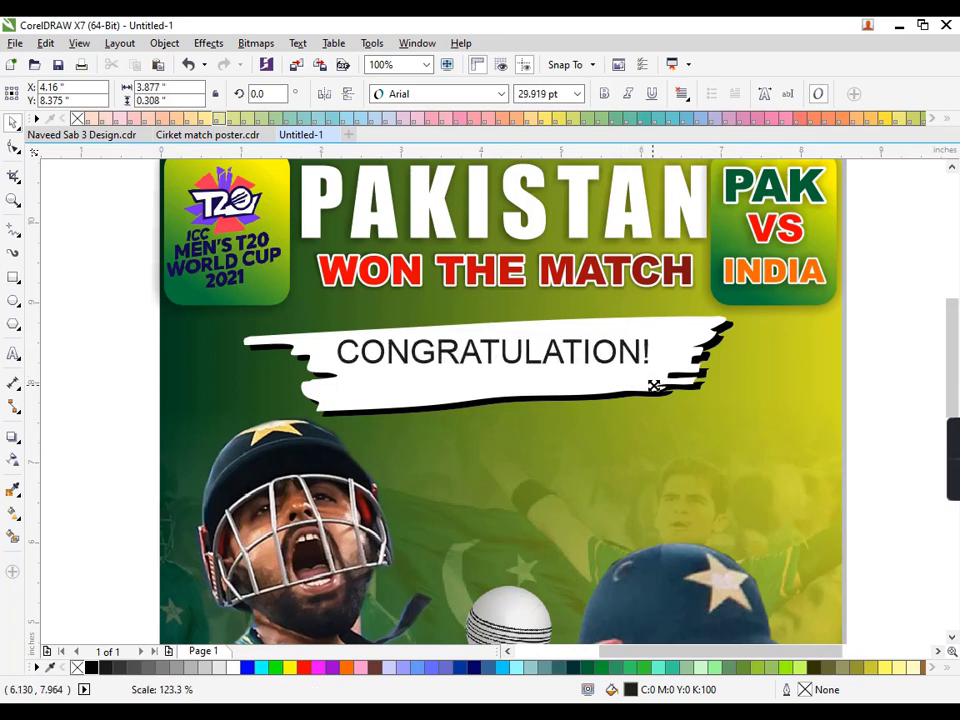
{"action": "left_click", "coordinate": [653, 349]}
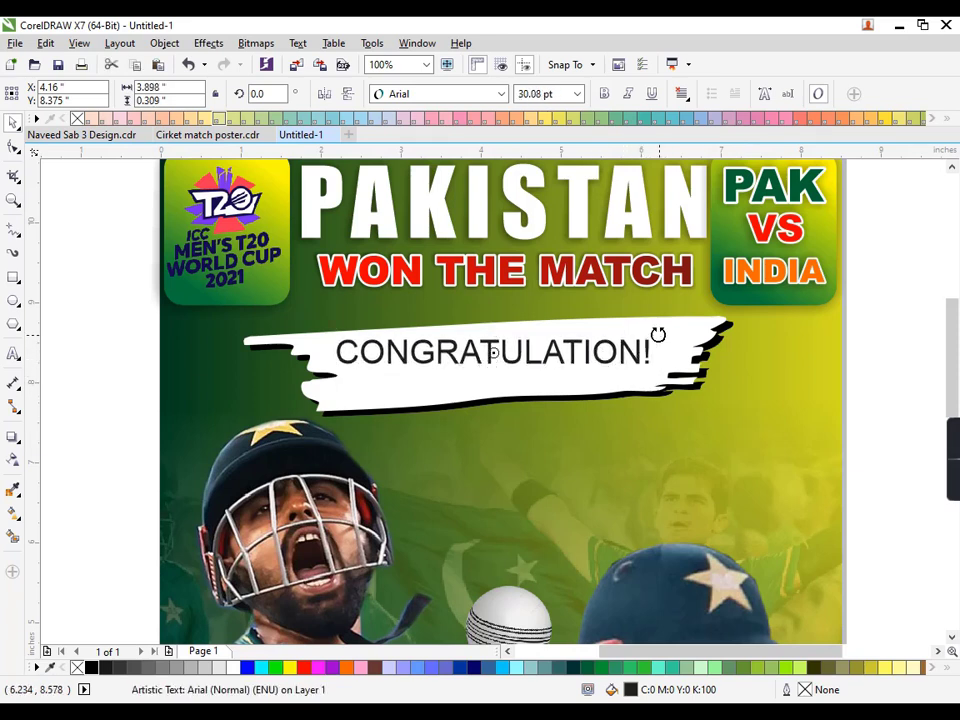
{"action": "left_click_drag", "start_coordinate": [658, 333], "coordinate": [651, 317]}
{"action": "double_click", "coordinate": [651, 335]}
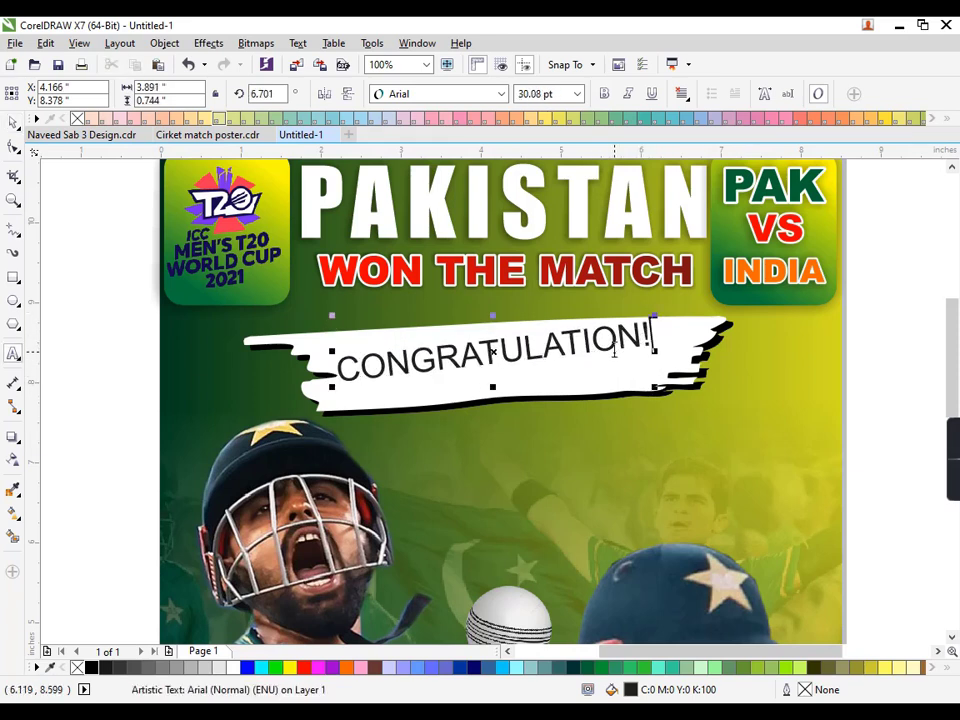
{"action": "left_click", "coordinate": [14, 122]}
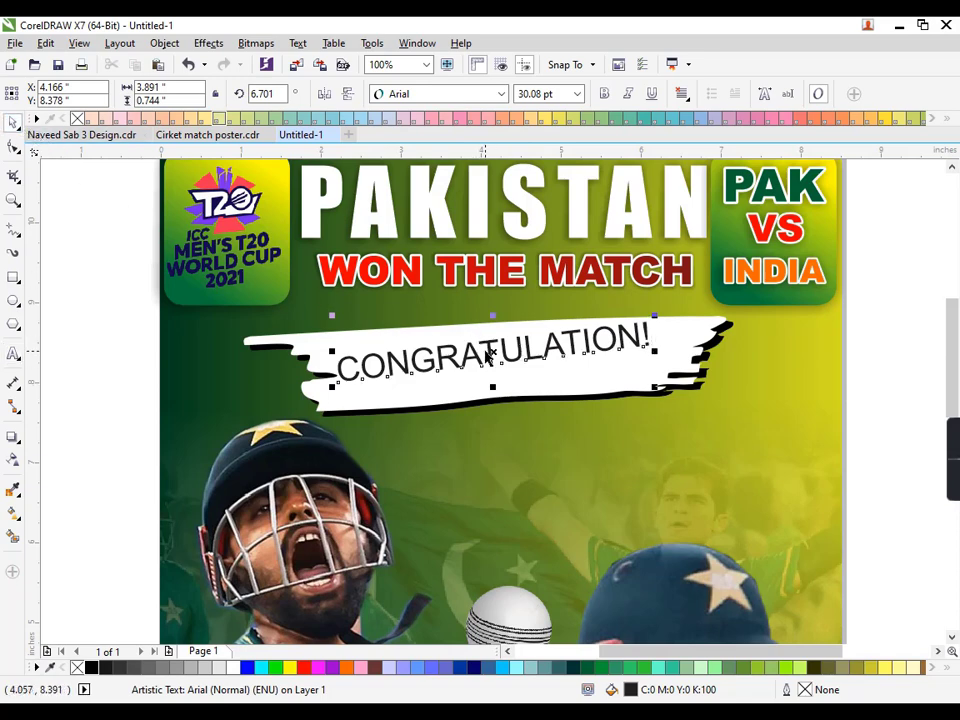
Shift the CONGRATULATION! text slightly toward the brush stroke's middle and set its font to Swis721 Blk BT
{"action": "left_click_drag", "start_coordinate": [493, 354], "coordinate": [501, 362]}
{"action": "left_click", "coordinate": [502, 94]}
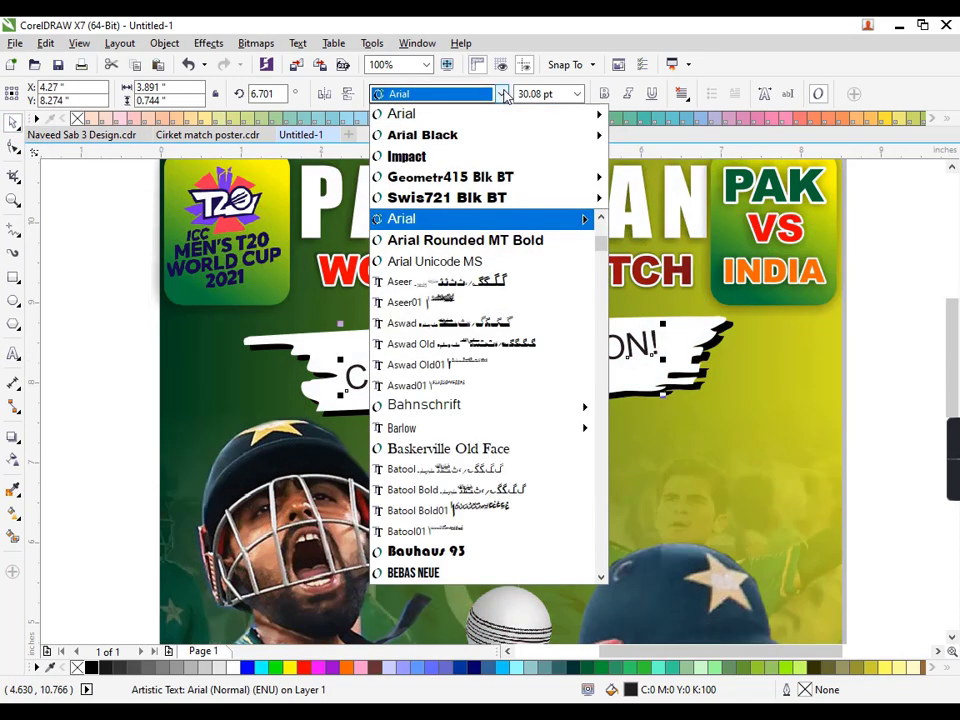
{"action": "left_click", "coordinate": [514, 197]}
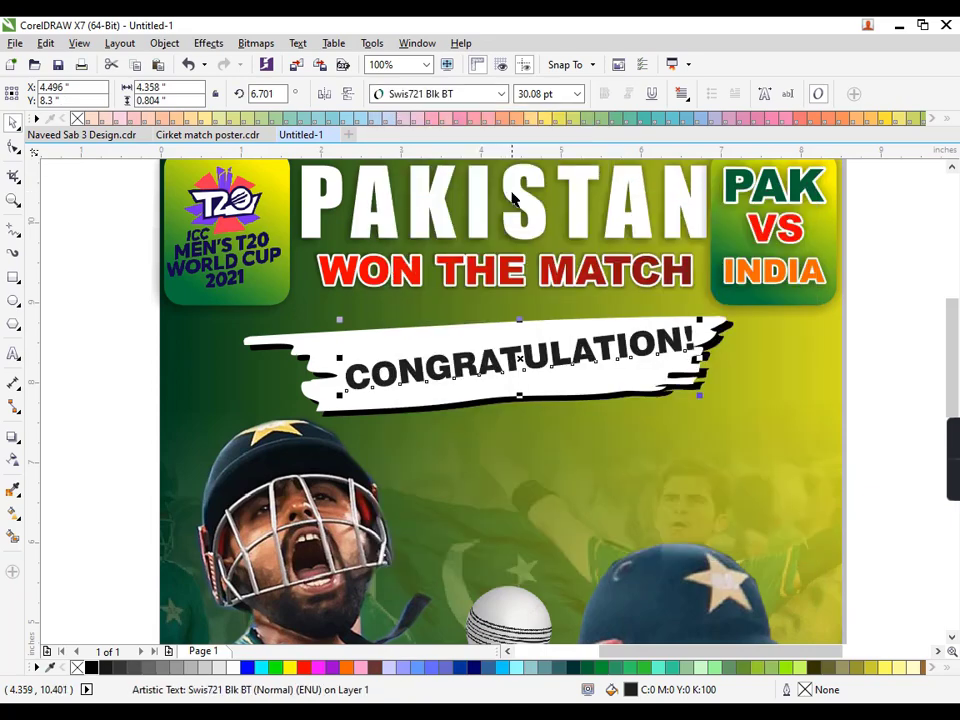
Shift the CONGRATULATION! text slightly toward the brush stroke's middle and fill it red (#FF0000)
{"action": "left_click_drag", "start_coordinate": [522, 355], "coordinate": [517, 354]}
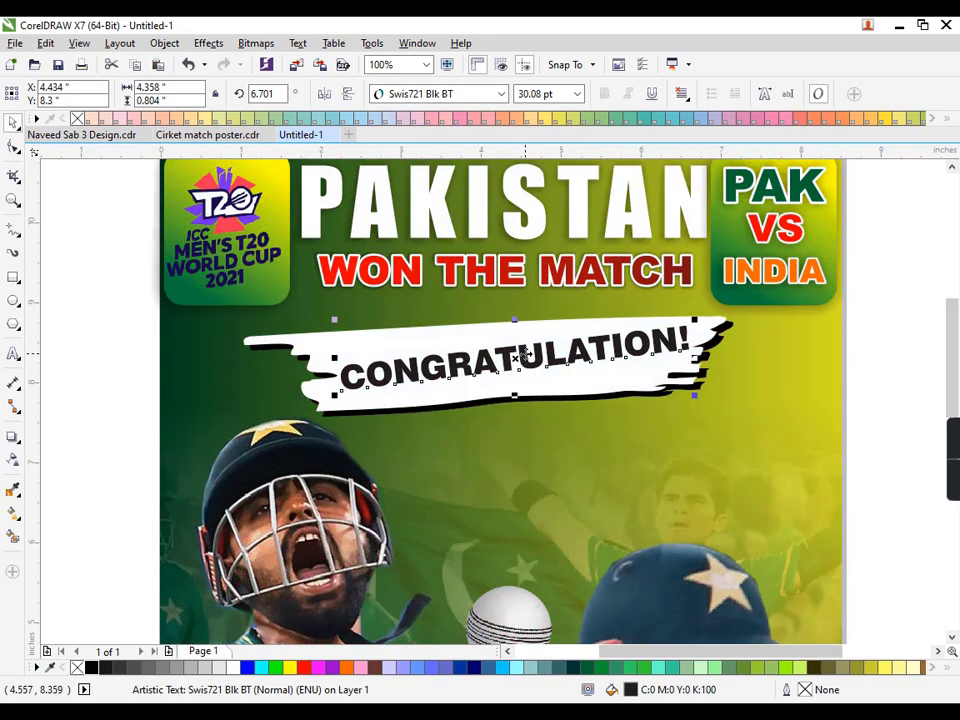
{"action": "key", "text": "i"}
{"action": "left_click", "coordinate": [774, 298]}
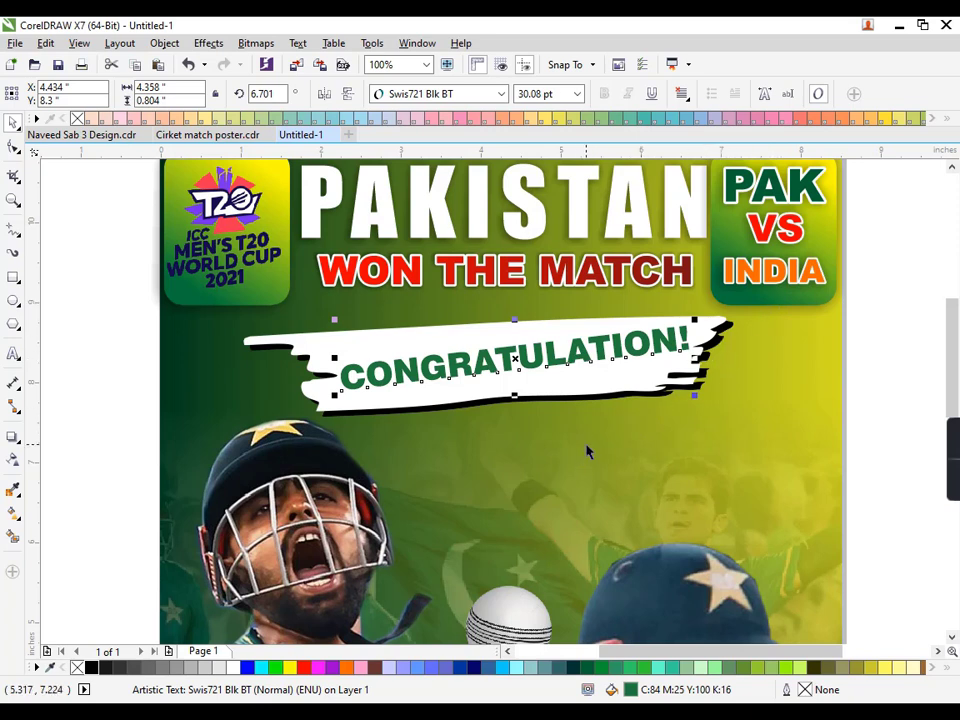
{"action": "left_click", "coordinate": [303, 668]}
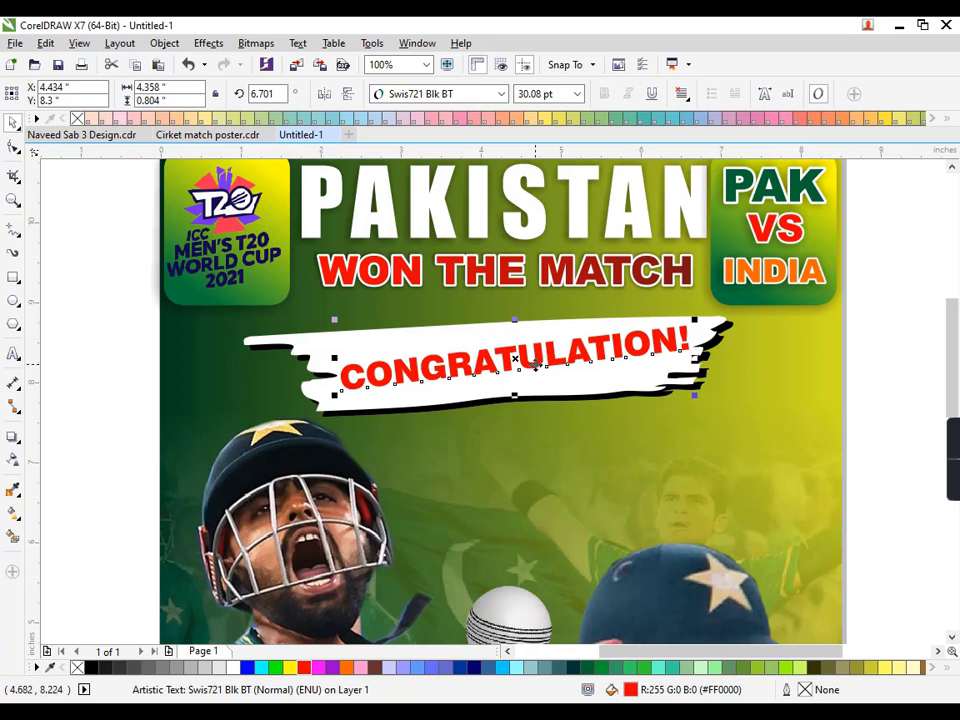
{"action": "left_click", "coordinate": [900, 375]}
Fine-tune the white brush stroke's vertical offset from its black shadow copy
{"action": "left_click", "coordinate": [663, 388]}
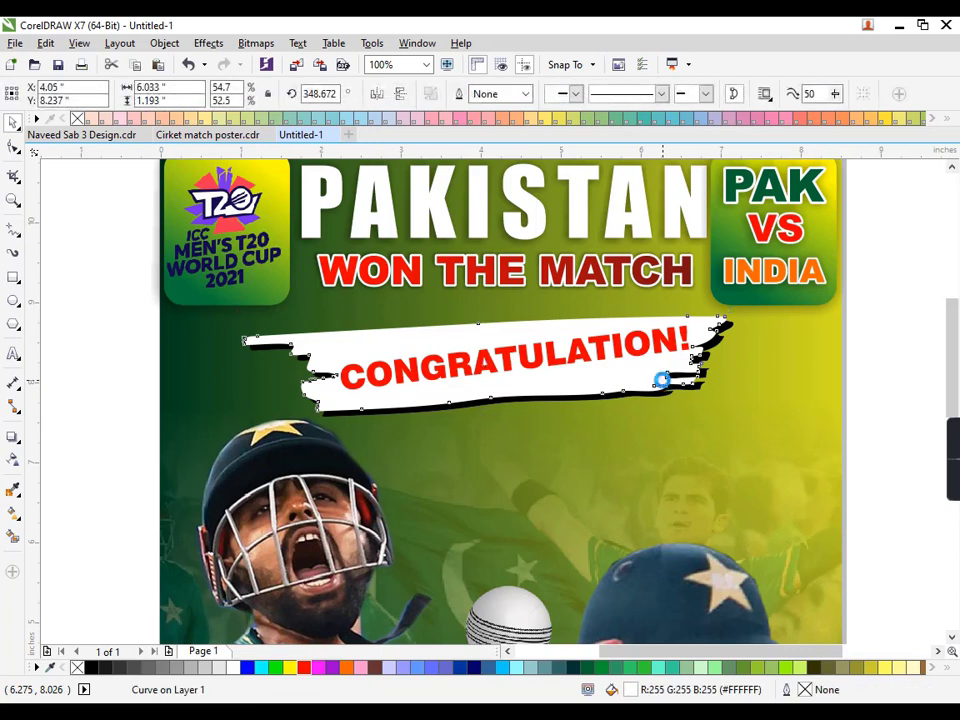
{"action": "left_click_drag", "start_coordinate": [663, 380], "coordinate": [666, 379]}
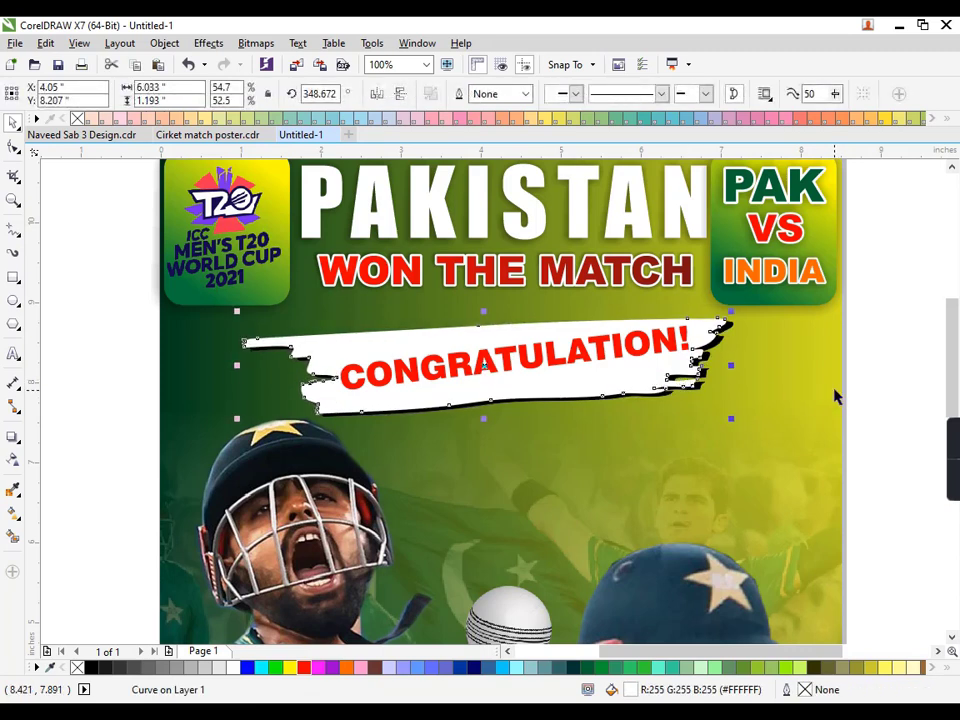
{"action": "key", "text": "Up"}
{"action": "key", "text": "Up"}
{"action": "left_click", "coordinate": [878, 398]}
Reduce the CONGRATULATION! text's rotation to about 5.7° to match the brush stroke's slope
{"action": "left_click", "coordinate": [661, 339]}
{"action": "scroll", "coordinate": [659, 343], "scroll_direction": "up", "scroll_amount": 1}
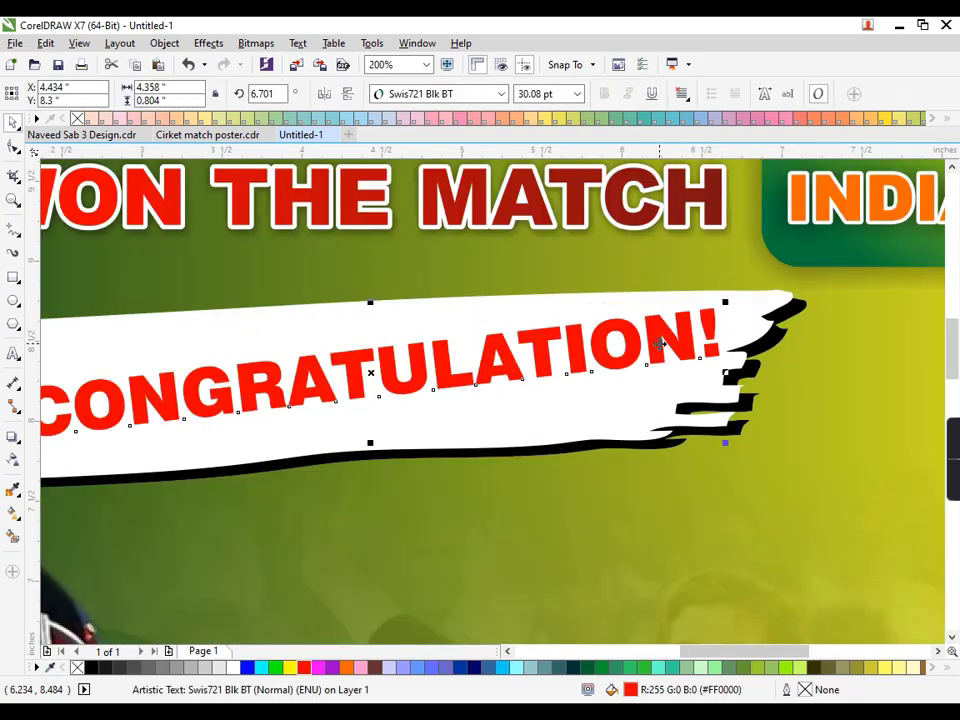
{"action": "left_click", "coordinate": [373, 374]}
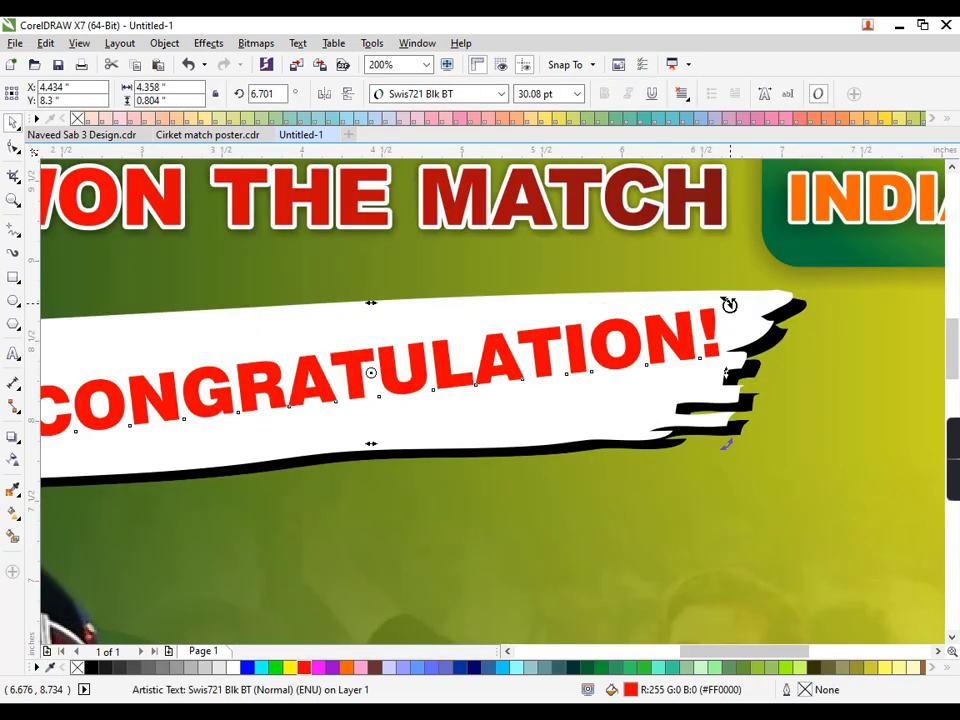
{"action": "left_click_drag", "start_coordinate": [729, 304], "coordinate": [739, 313]}
{"action": "scroll", "coordinate": [829, 371], "scroll_direction": "down", "scroll_amount": 1}
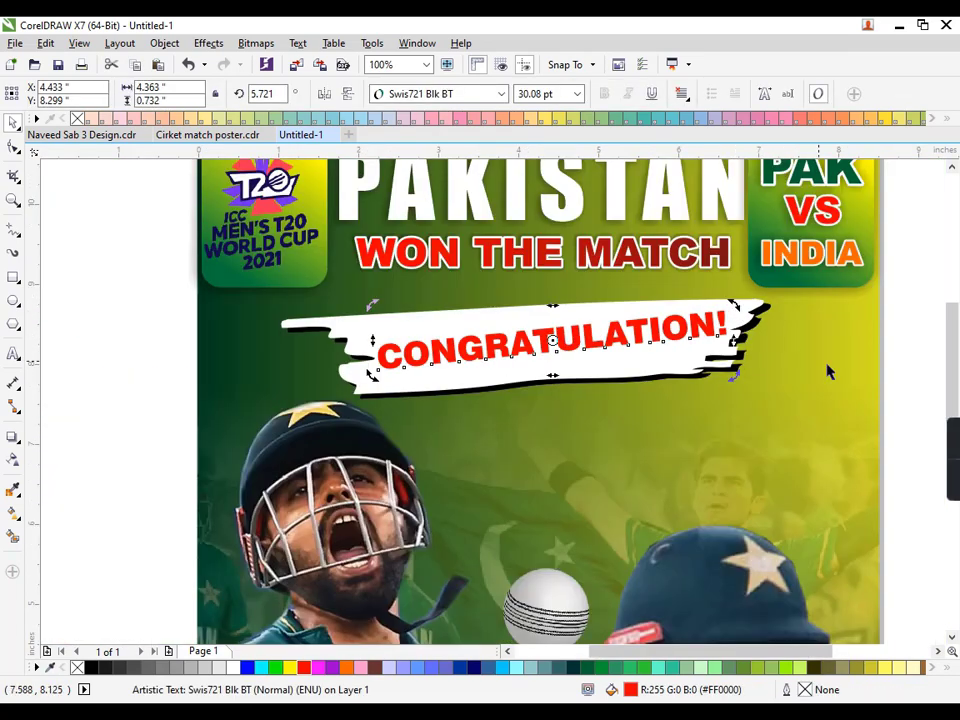
{"action": "left_click", "coordinate": [925, 379]}
Duplicate the CONGRATULATION! text below the banner and replace the copy's wording with BABAR AZAM
{"action": "scroll", "coordinate": [563, 399], "scroll_direction": "down", "scroll_amount": 1}
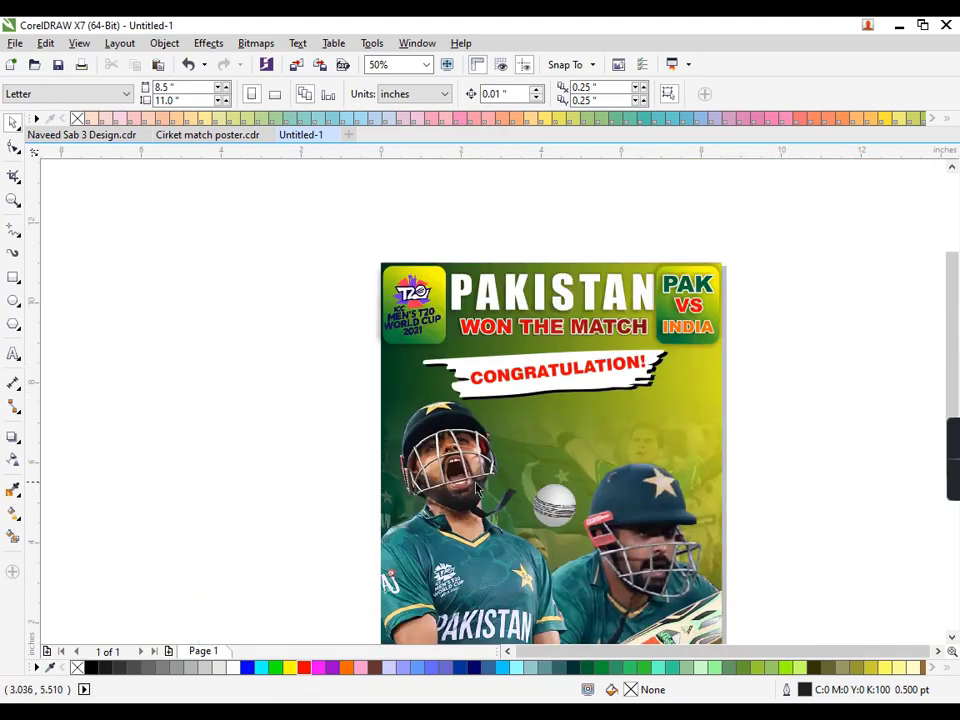
{"action": "scroll", "coordinate": [451, 450], "scroll_direction": "down", "scroll_amount": 1}
{"action": "scroll", "coordinate": [543, 484], "scroll_direction": "up", "scroll_amount": 1}
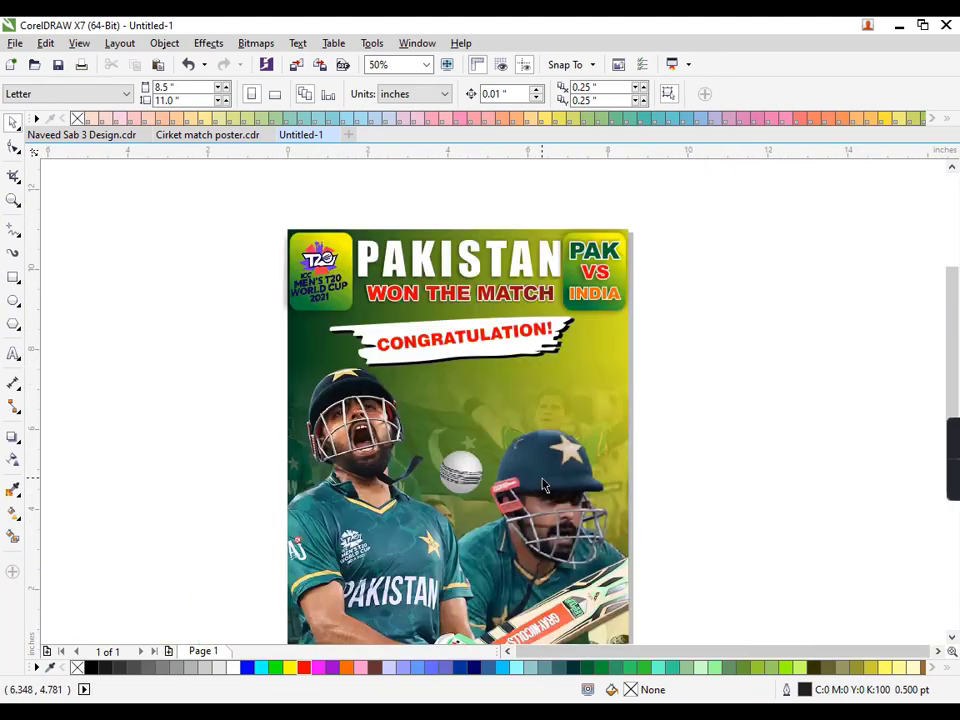
{"action": "key", "text": "shift+F4"}
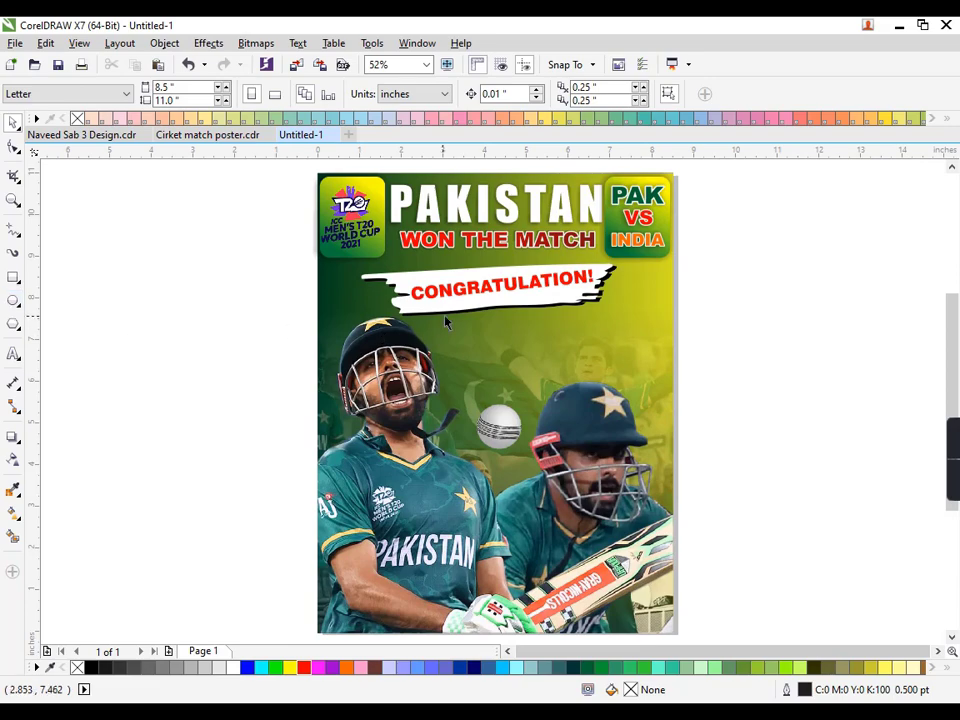
{"action": "left_click_drag", "start_coordinate": [482, 291], "coordinate": [540, 340]}
{"action": "scroll", "coordinate": [540, 340], "scroll_direction": "up", "scroll_amount": 2}
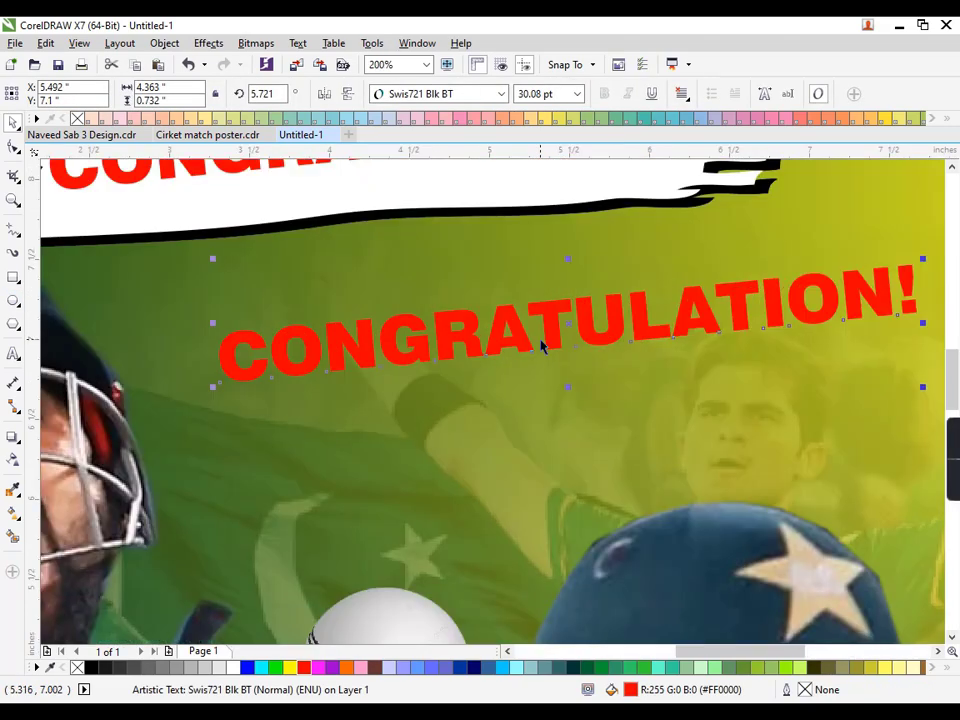
{"action": "scroll", "coordinate": [867, 338], "scroll_direction": "down", "scroll_amount": 2}
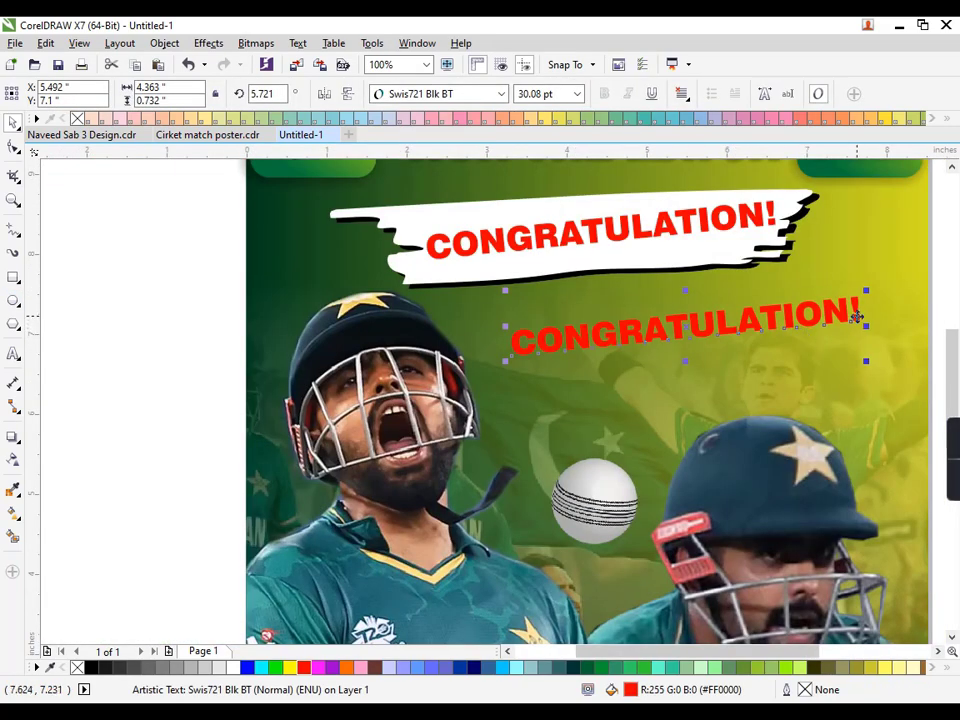
{"action": "double_click", "coordinate": [860, 312]}
{"action": "key", "text": "ctrl+a"}
{"action": "type", "text": "BA"}
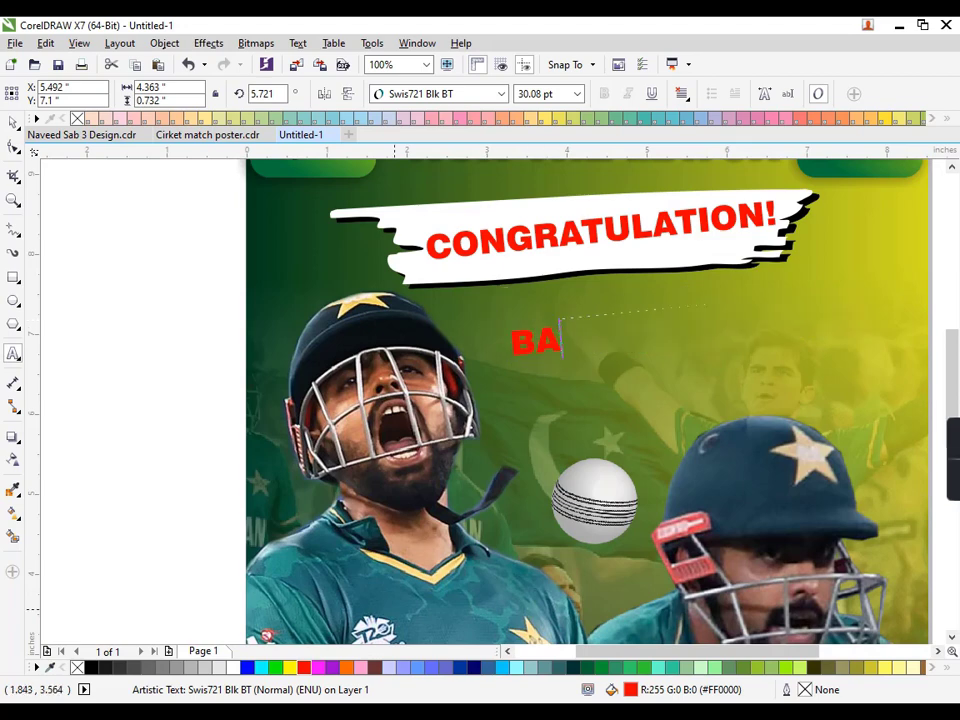
{"action": "type", "text": "BAR"}
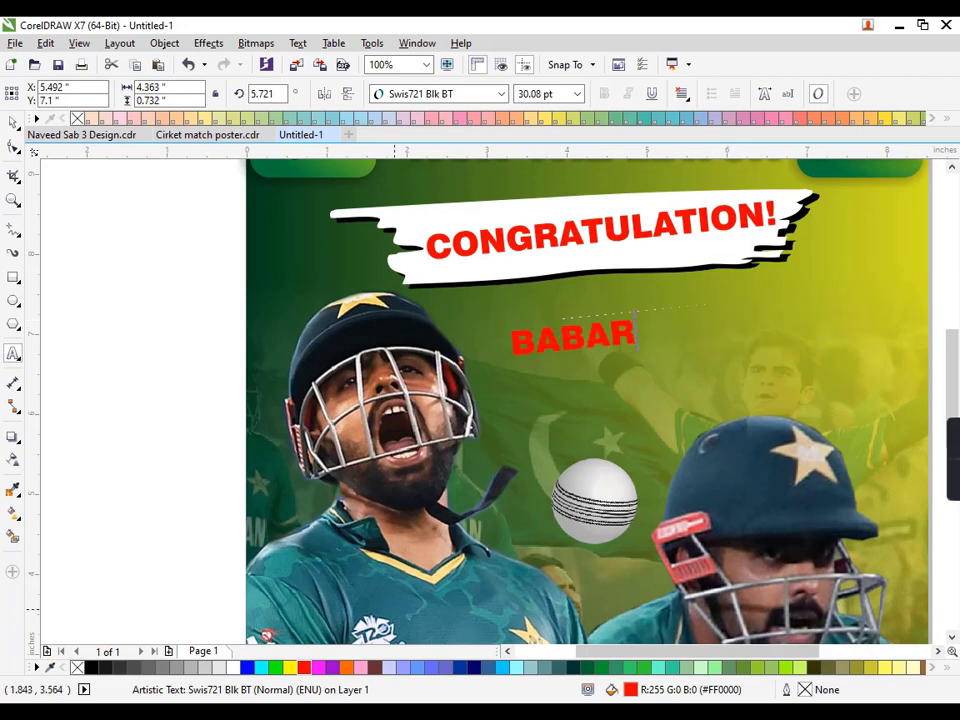
{"action": "type", "text": " AZAM"}
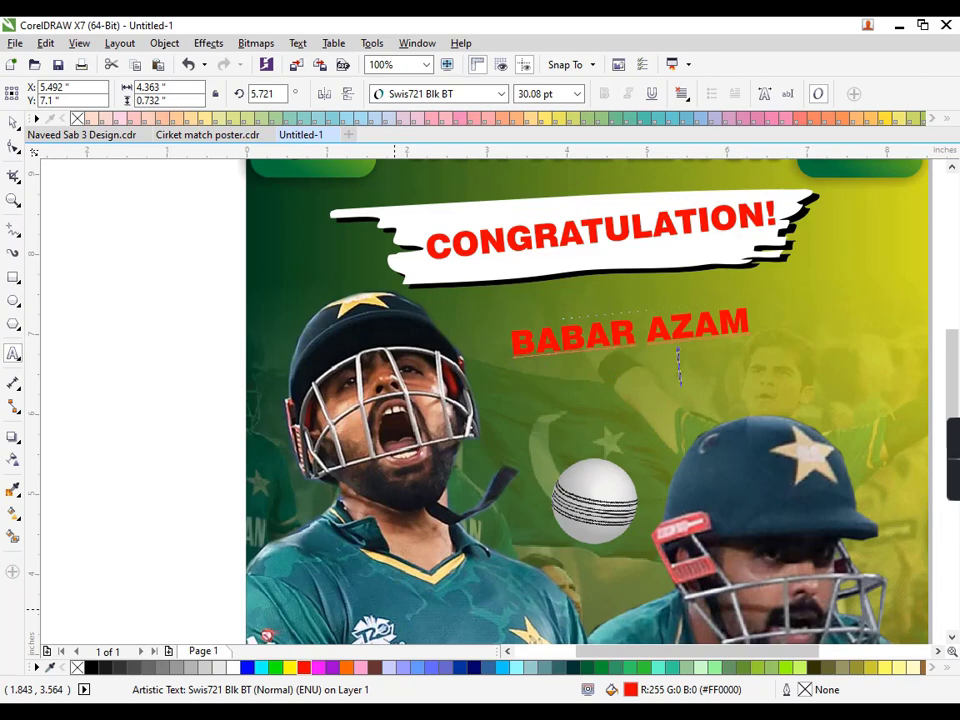
Add a second line with & and a third line with RIZWAN, each starting further right than the one above
{"action": "key", "text": "Return"}
{"action": "type", "text": "&"}
{"action": "left_click", "coordinate": [825, 393]}
{"action": "type", "text": "r"}
{"action": "type", "text": "RIZWAM"}
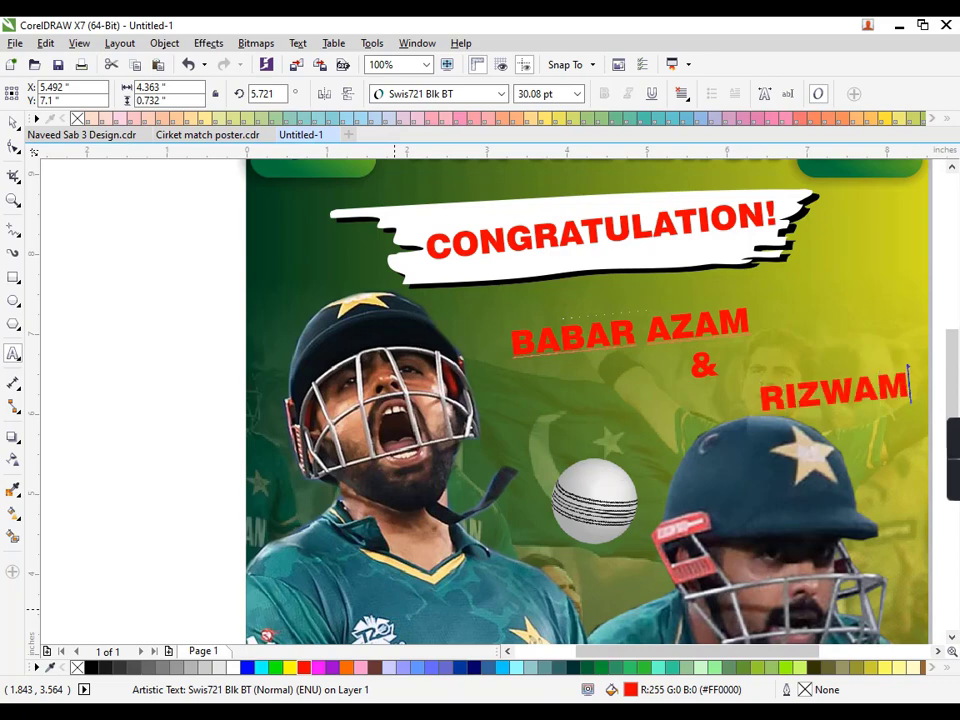
{"action": "key", "text": "BackSpace"}
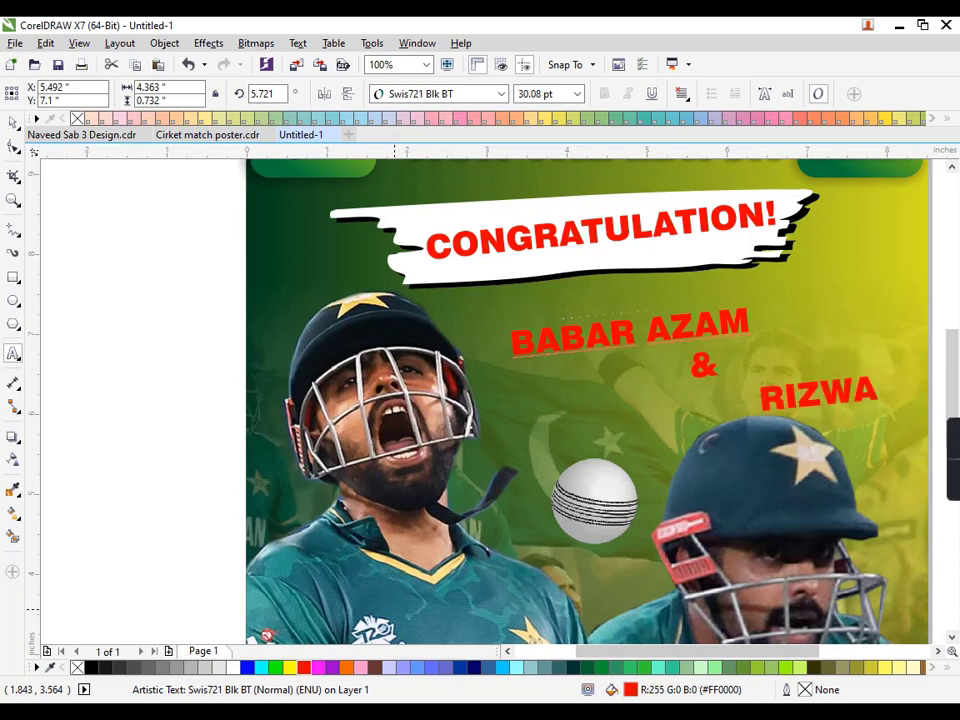
{"action": "type", "text": "N"}
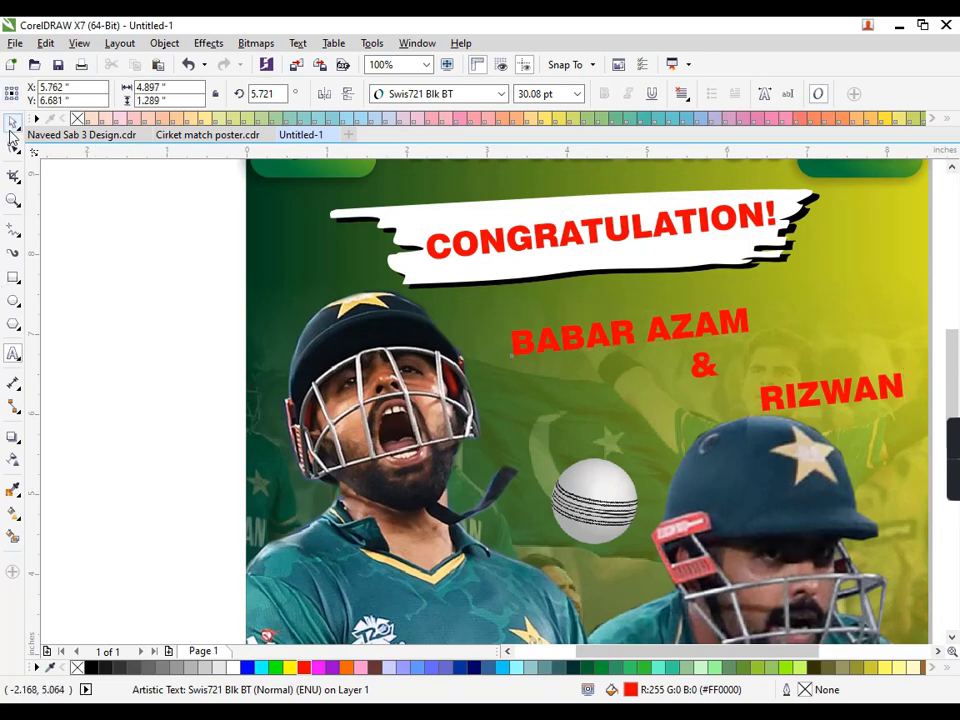
Split the players' names text into three separate line objects and fill them all white
{"action": "left_click", "coordinate": [12, 124]}
{"action": "left_click", "coordinate": [664, 306]}
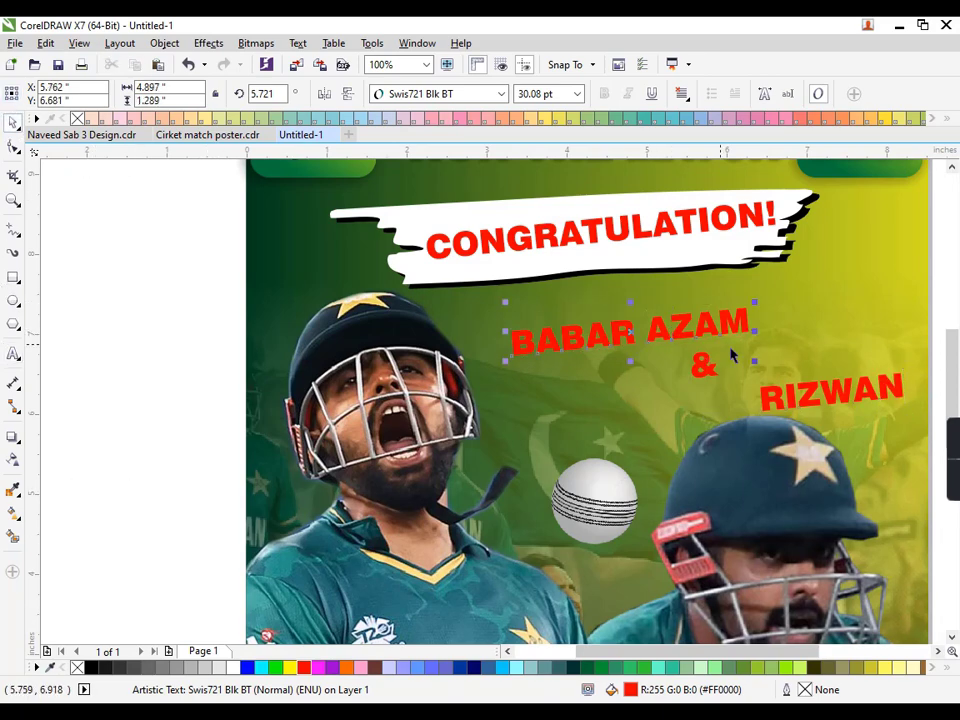
{"action": "left_click_drag", "start_coordinate": [915, 429], "coordinate": [392, 252]}
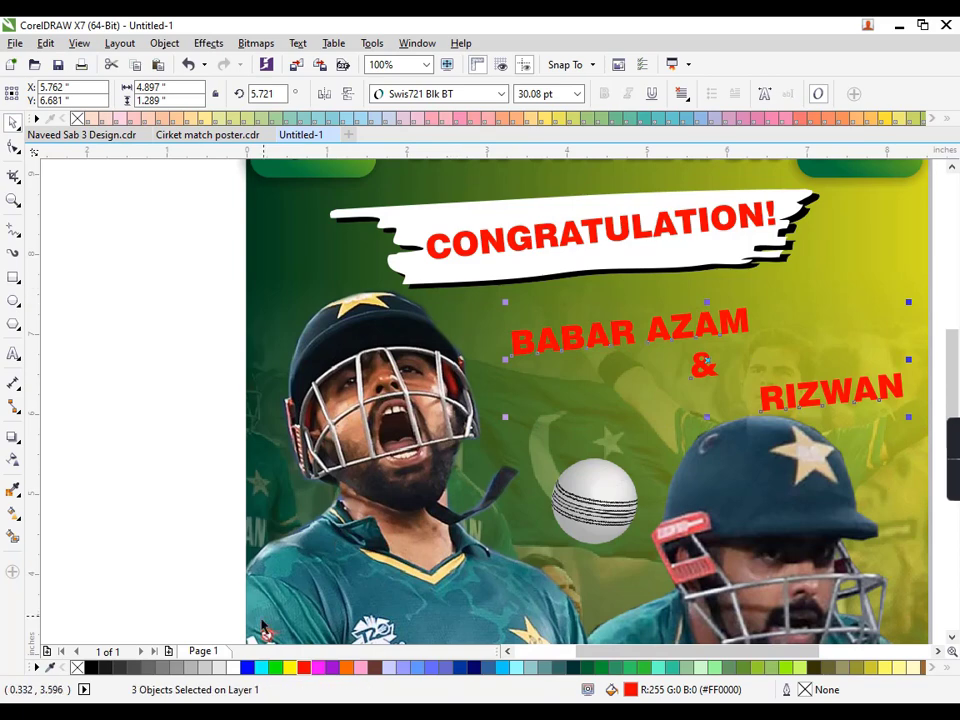
{"action": "left_click", "coordinate": [232, 667]}
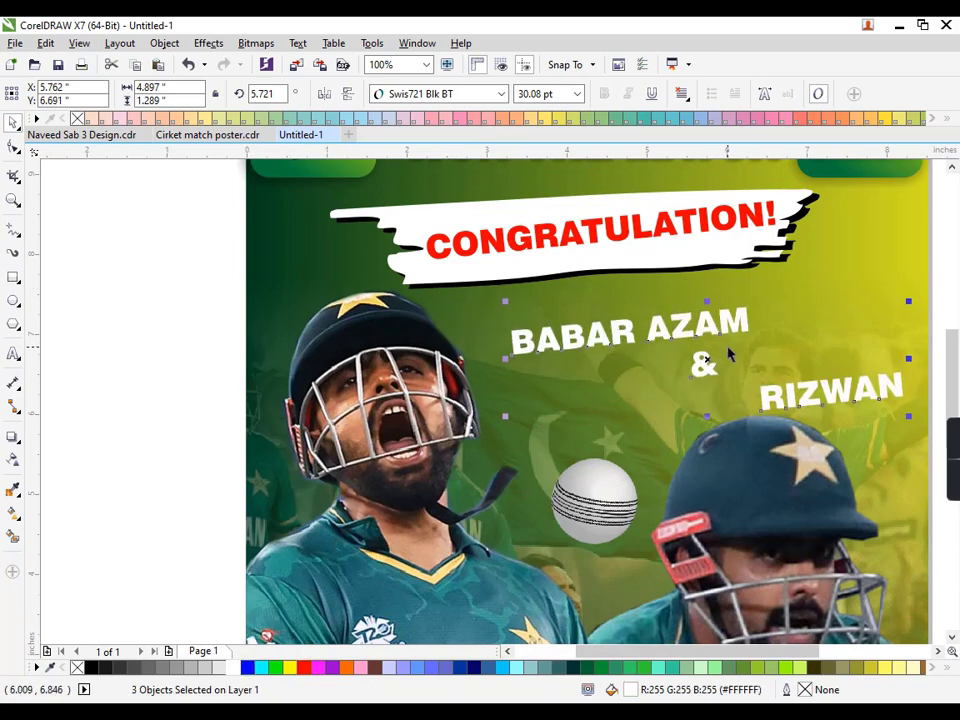
Move the BABAR AZAM, & and RIZWAN texts closer together and fill the & red (#FF0000)
{"action": "scroll", "coordinate": [658, 347], "scroll_direction": "down", "scroll_amount": 2}
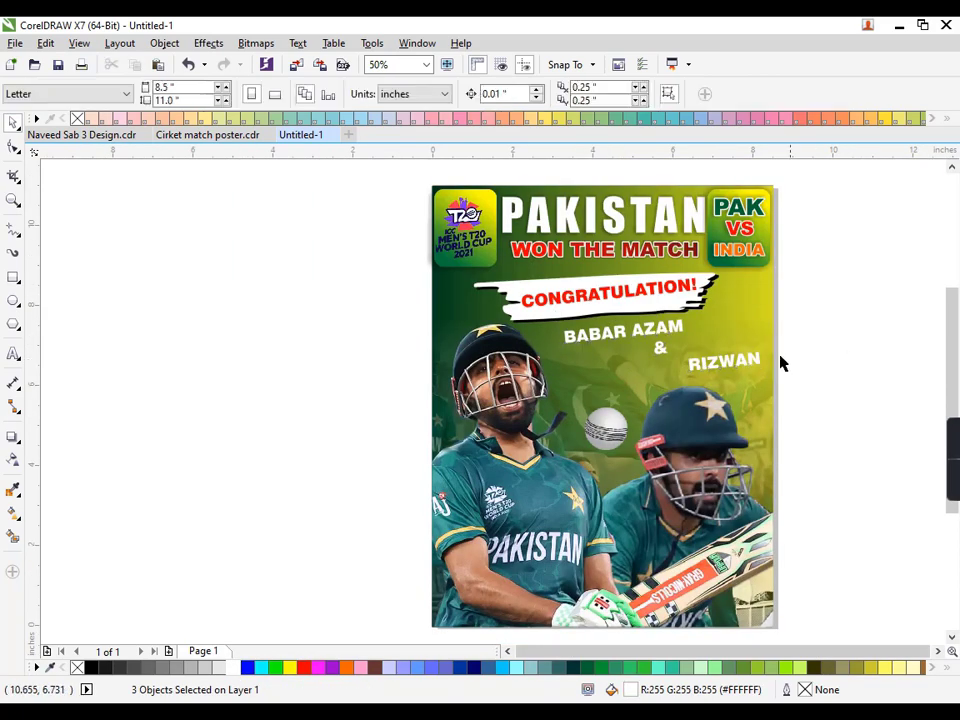
{"action": "scroll", "coordinate": [708, 360], "scroll_direction": "up", "scroll_amount": 2}
{"action": "mouse_move", "coordinate": [615, 350]}
{"action": "left_mouse_down"}
{"action": "mouse_move", "coordinate": [621, 339]}
{"action": "mouse_move", "coordinate": [628, 348]}
{"action": "left_mouse_up"}
{"action": "left_click_drag", "start_coordinate": [681, 373], "coordinate": [642, 364]}
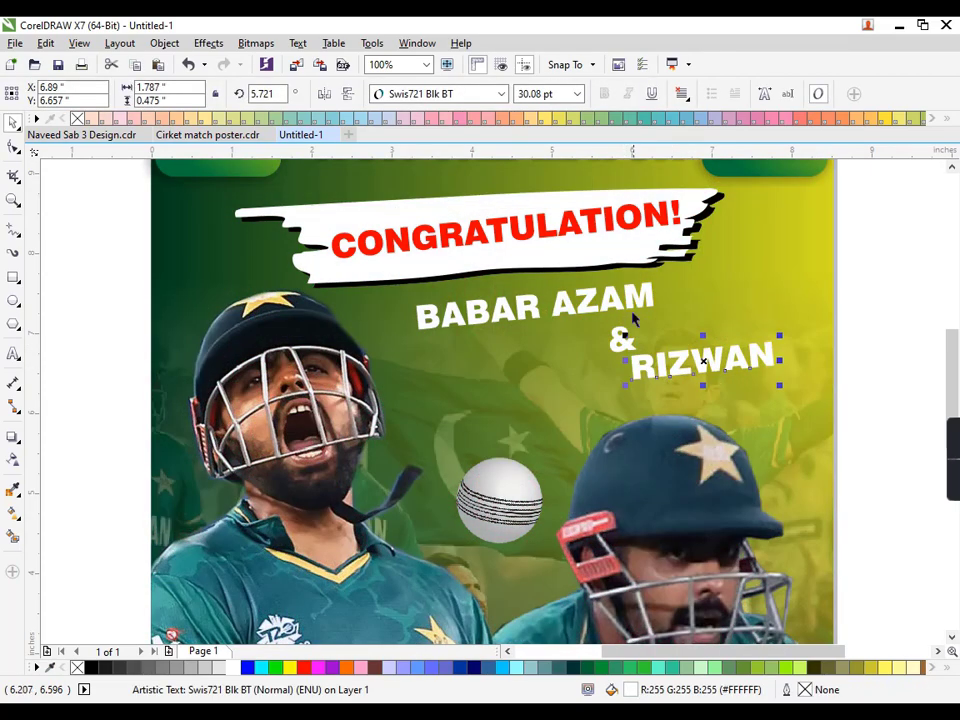
{"action": "left_click_drag", "start_coordinate": [620, 310], "coordinate": [589, 300]}
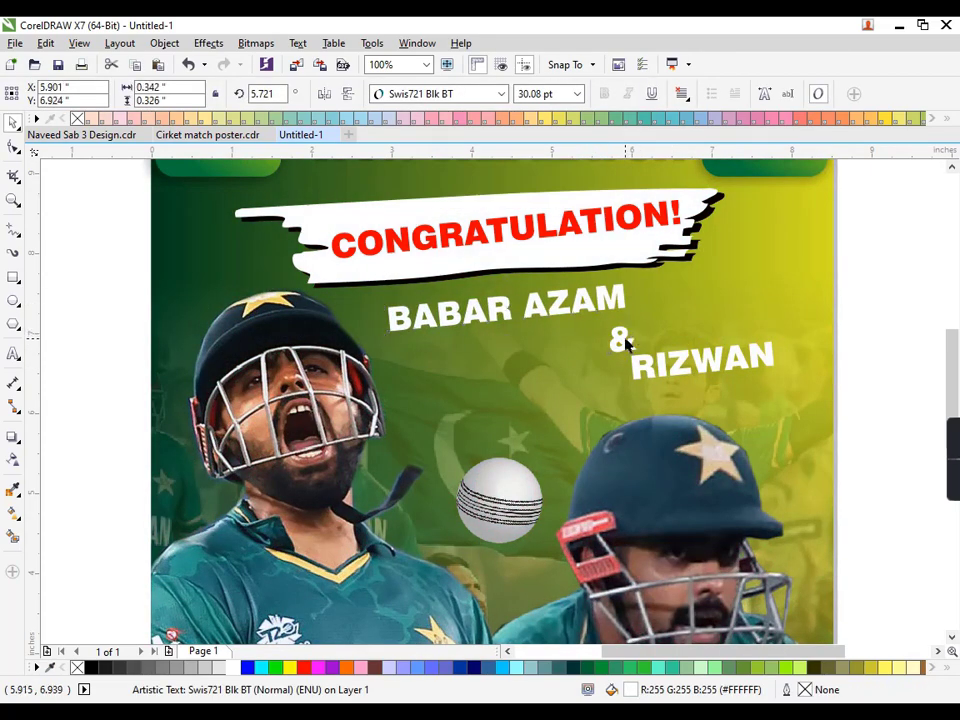
{"action": "left_click_drag", "start_coordinate": [620, 338], "coordinate": [629, 330]}
{"action": "left_click", "coordinate": [306, 667]}
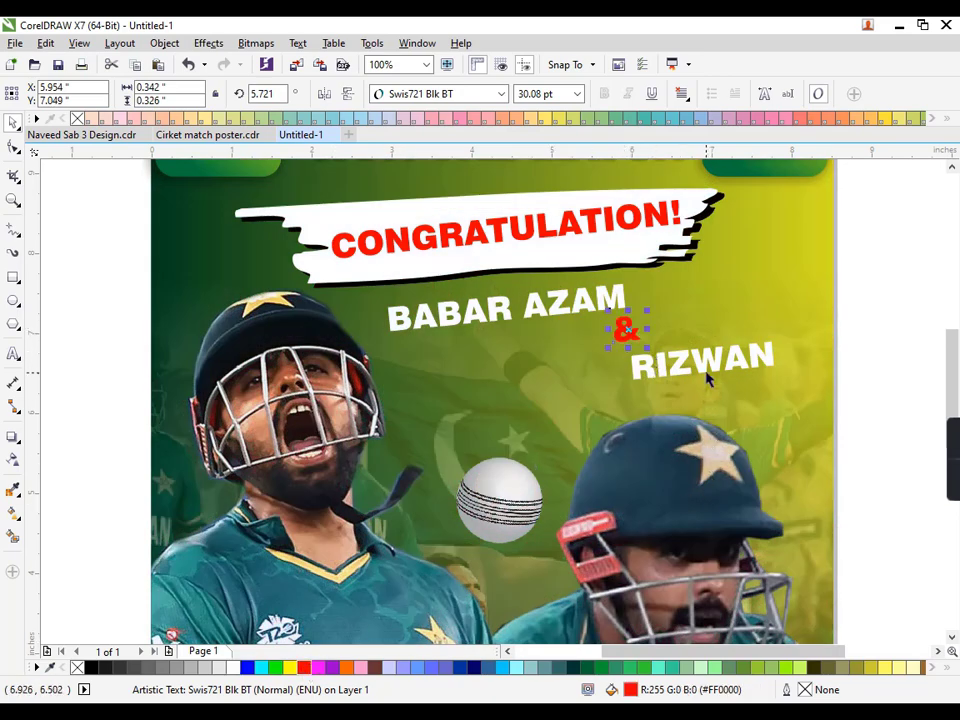
Place the red & directly after BABAR AZAM and set RIZWAN beneath, ending in line with the &
{"action": "left_click", "coordinate": [739, 367]}
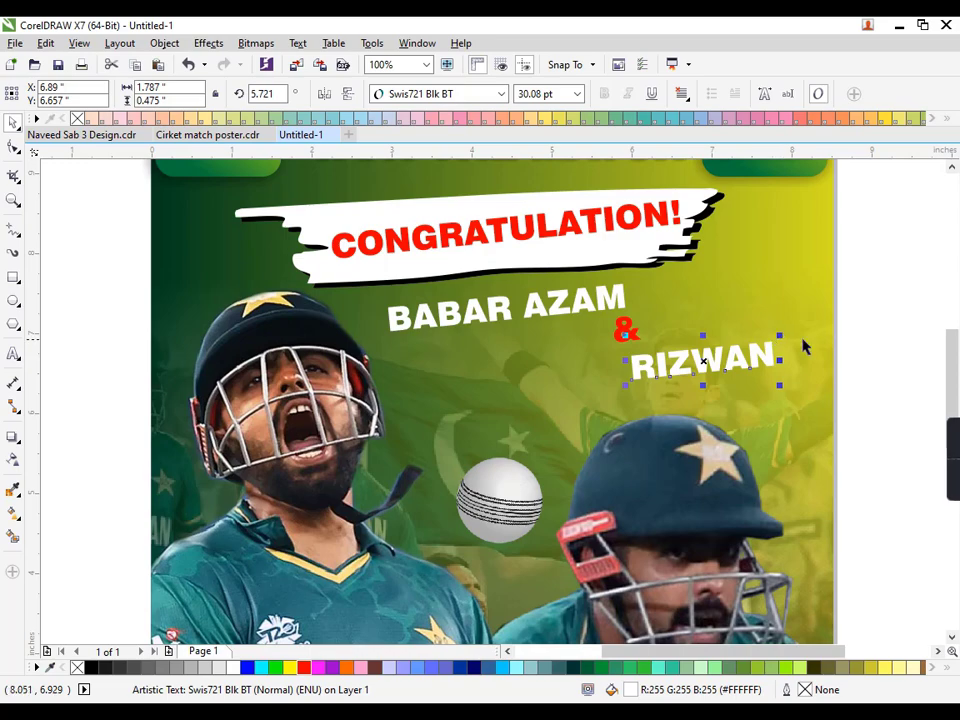
{"action": "left_click_drag", "start_coordinate": [621, 340], "coordinate": [634, 305]}
{"action": "left_click_drag", "start_coordinate": [681, 371], "coordinate": [559, 357]}
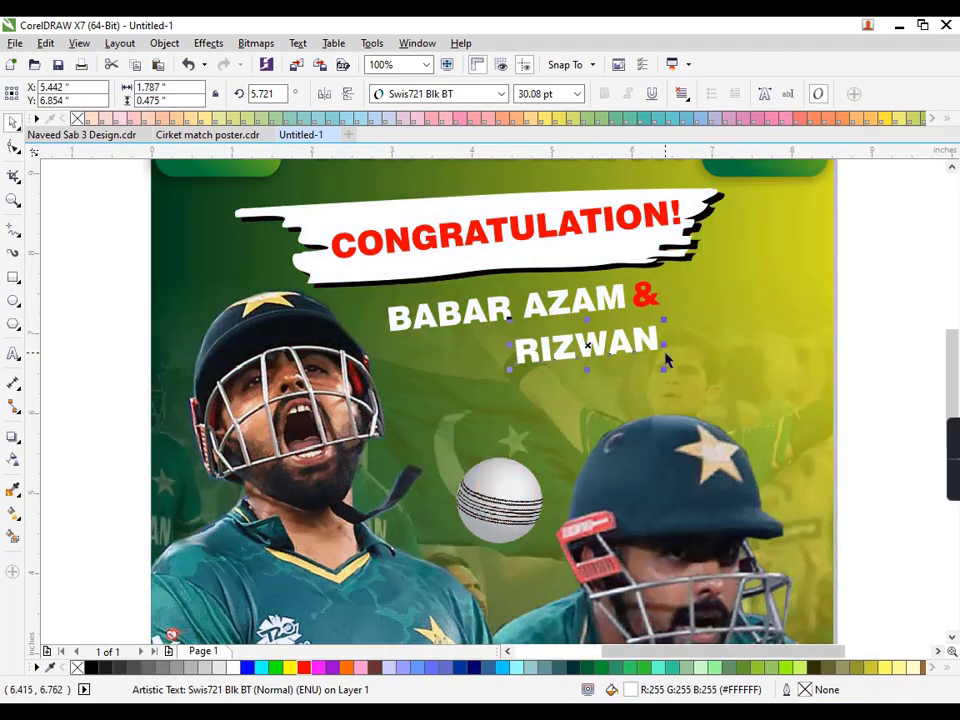
Enlarge the three name texts together to about 36 pt and move them down and right, clear of the brush stroke
{"action": "left_click", "coordinate": [615, 316], "text": "shift"}
{"action": "left_click", "coordinate": [652, 304], "text": "shift"}
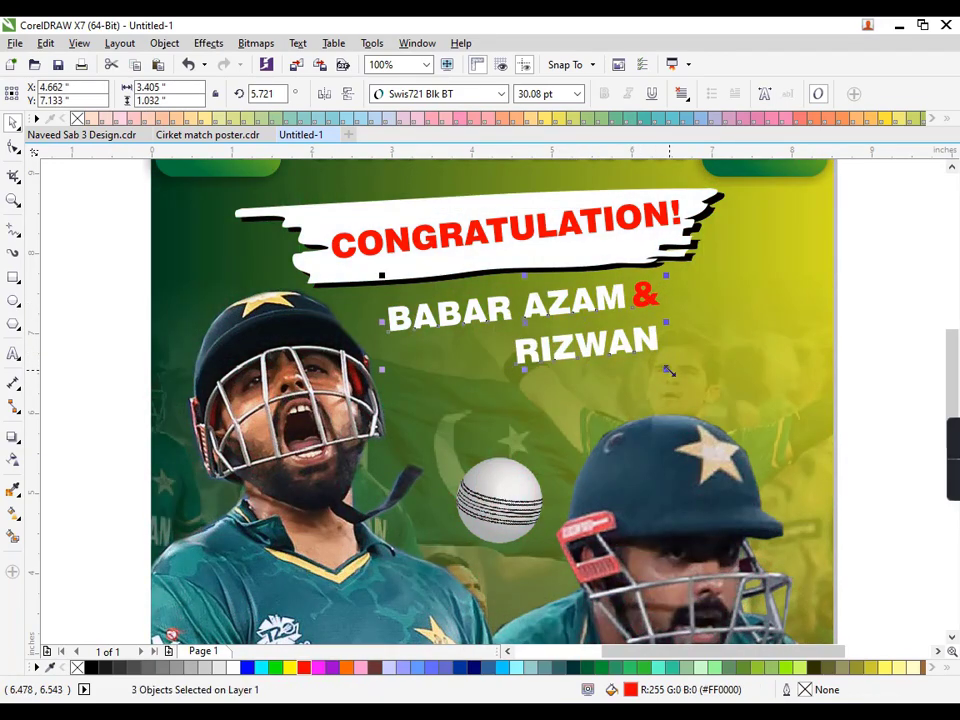
{"action": "left_click_drag", "start_coordinate": [664, 370], "coordinate": [694, 378]}
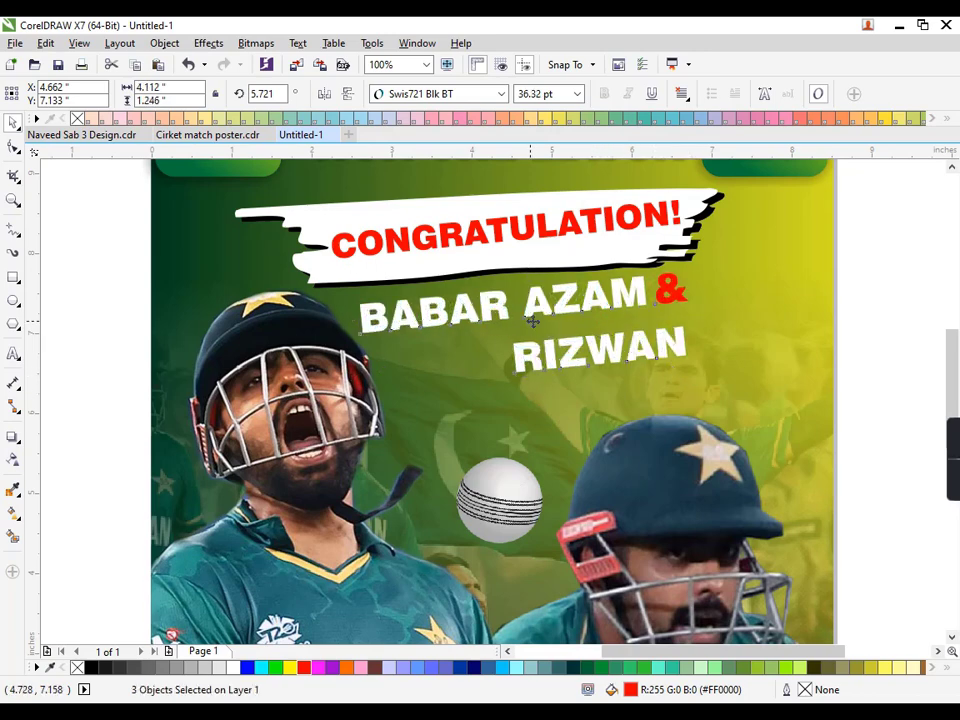
{"action": "left_click_drag", "start_coordinate": [524, 328], "coordinate": [578, 346]}
{"action": "left_click", "coordinate": [893, 336]}
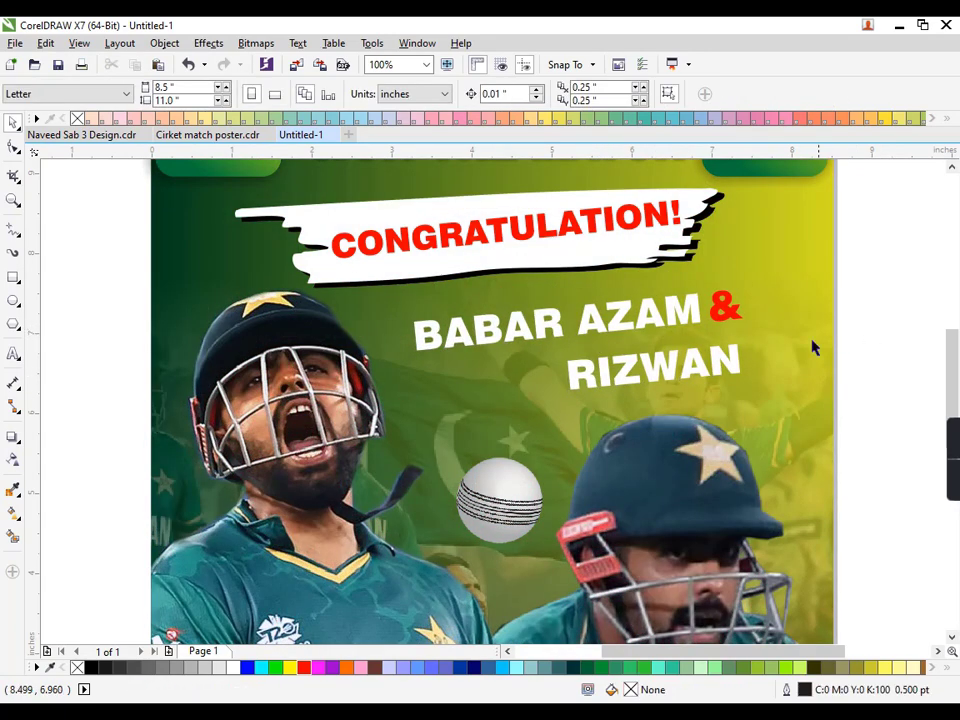
Move RIZWAN slightly further right and lower the red & a little beside BABAR AZAM
{"action": "left_click", "coordinate": [722, 372]}
{"action": "left_click_drag", "start_coordinate": [724, 368], "coordinate": [745, 338]}
{"action": "left_click", "coordinate": [735, 315]}
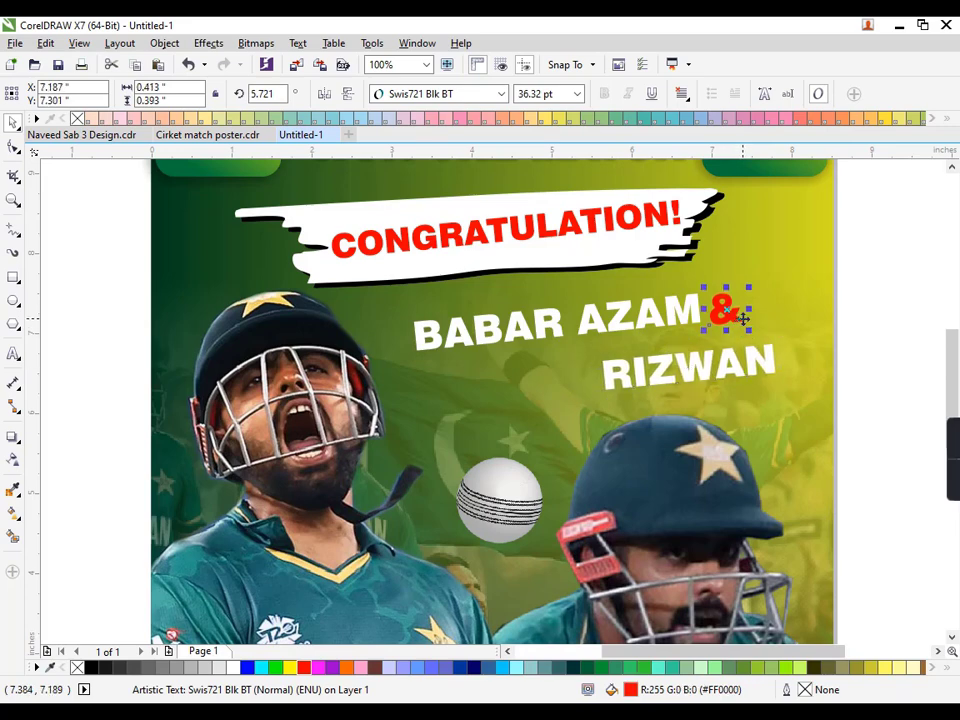
Group the BABAR AZAM and RIZWAN texts and duplicate the group with a slight up-left offset
{"action": "left_click", "coordinate": [762, 361]}
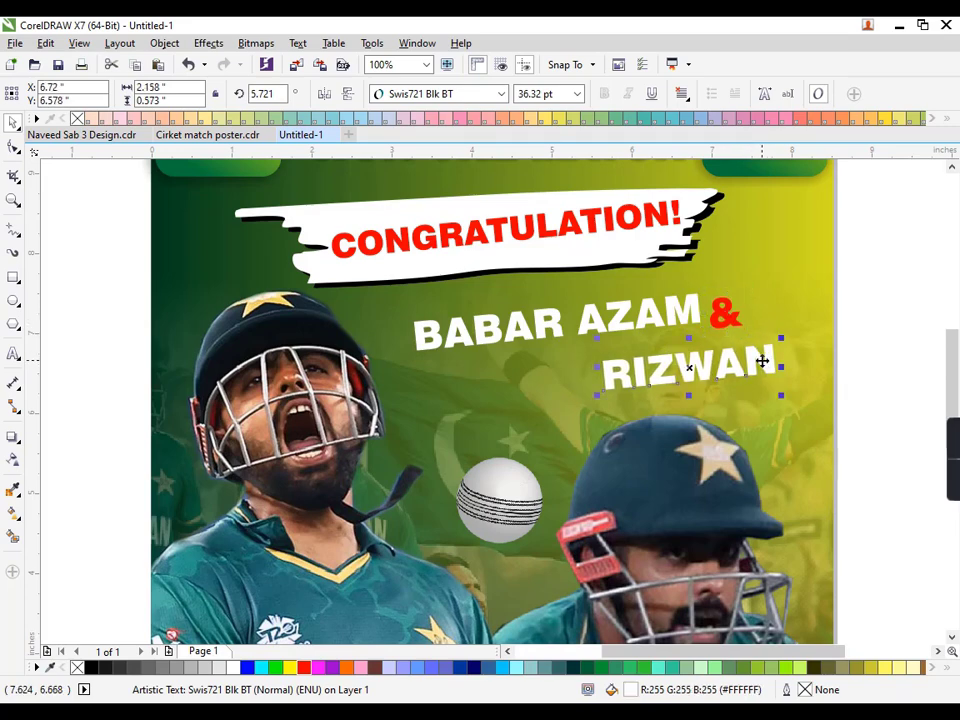
{"action": "left_click", "coordinate": [624, 330], "text": "shift"}
{"action": "key", "text": "ctrl+g"}
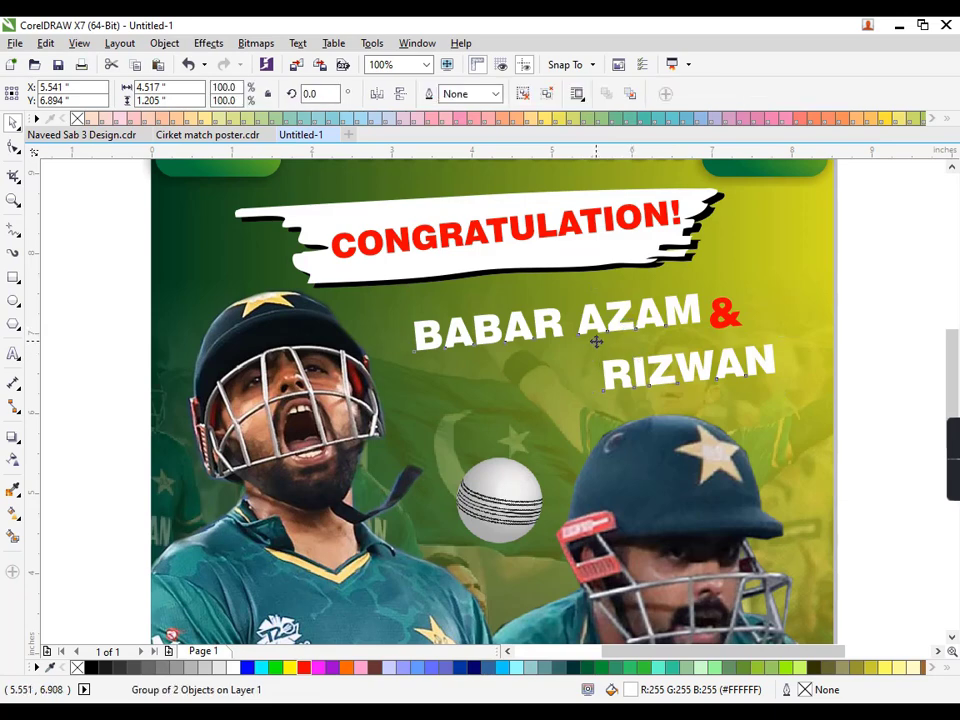
{"action": "mouse_move", "coordinate": [596, 341]}
{"action": "left_mouse_down"}
{"action": "mouse_move", "coordinate": [384, 152]}
{"action": "mouse_move", "coordinate": [593, 337]}
{"action": "left_mouse_up"}
{"action": "key", "text": "ctrl+z"}
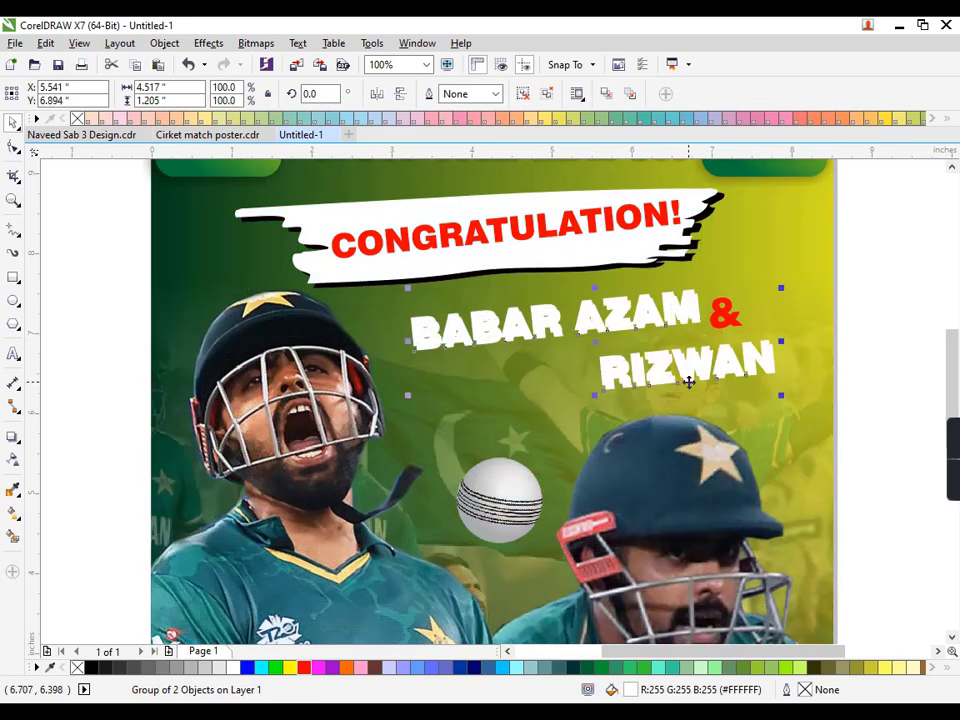
Give the rear copy of the BABAR AZAM and RIZWAN group a black fill and hairline outline, and shift the white copy closer over it
{"action": "right_click", "coordinate": [91, 667]}
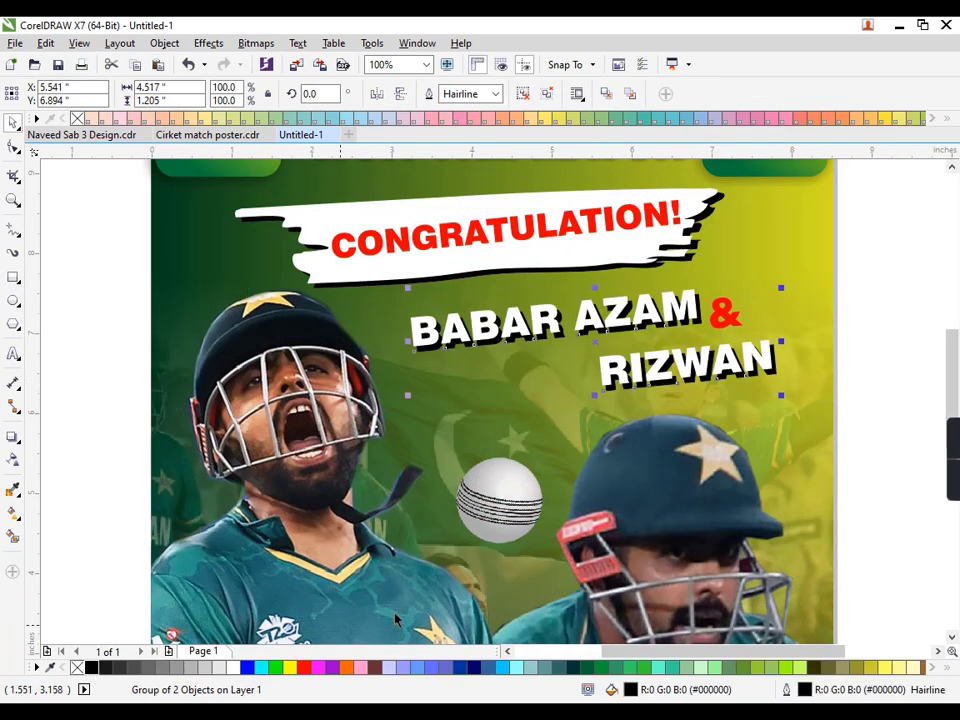
{"action": "left_click", "coordinate": [883, 373]}
{"action": "key", "text": "ctrl+z"}
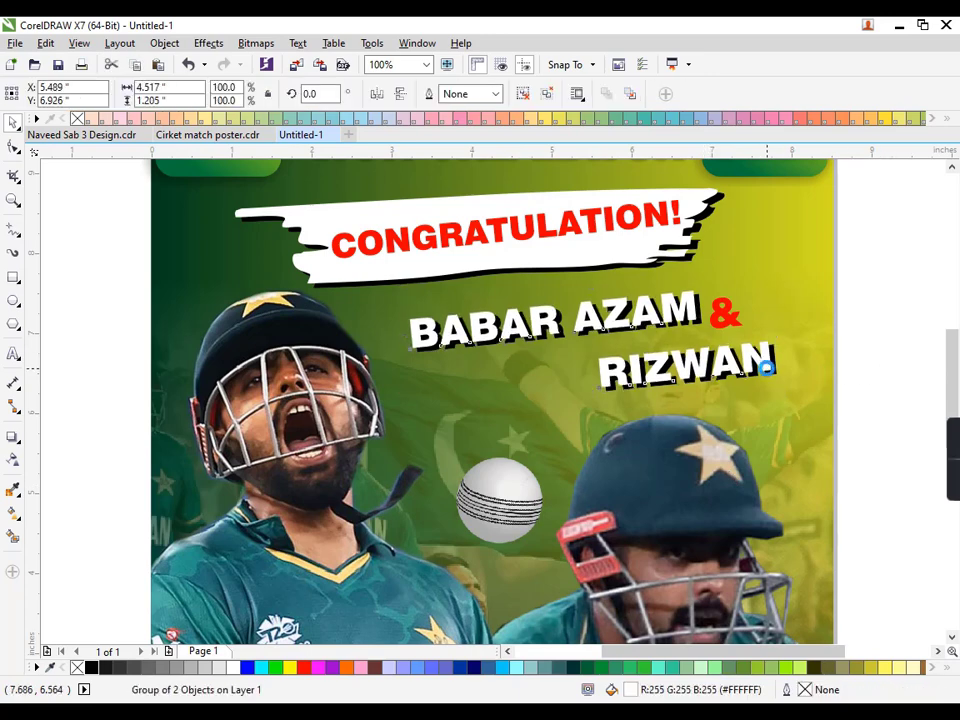
{"action": "left_click_drag", "start_coordinate": [767, 366], "coordinate": [769, 367]}
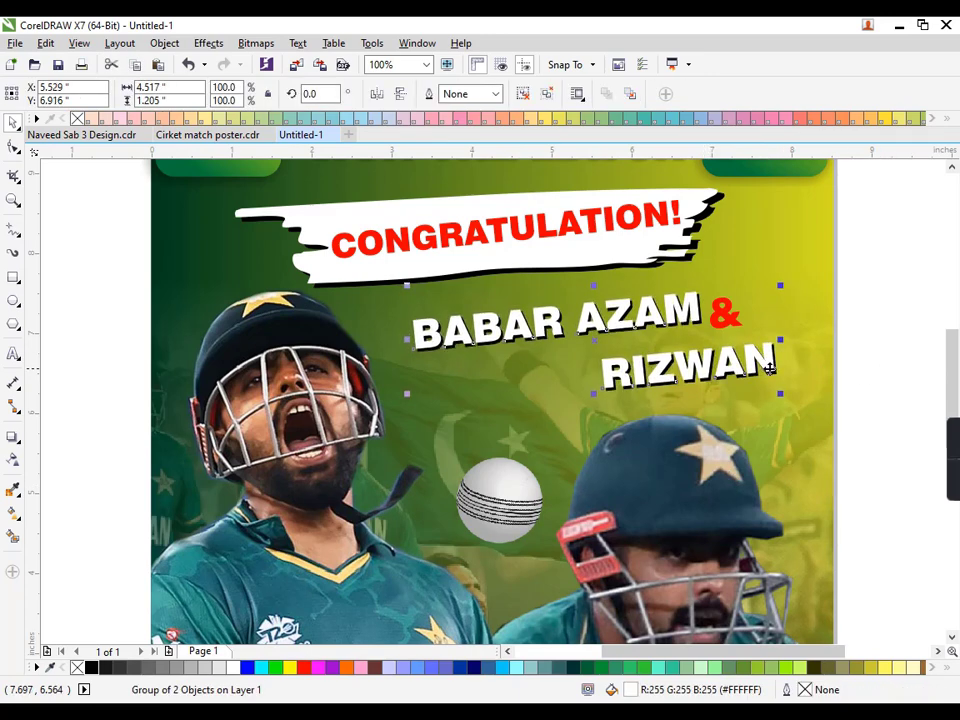
{"action": "left_click", "coordinate": [845, 400]}
Nudge the red & up slightly and give it a 2.0 pt white outline with round corners, placed behind the fill
{"action": "left_click", "coordinate": [726, 316]}
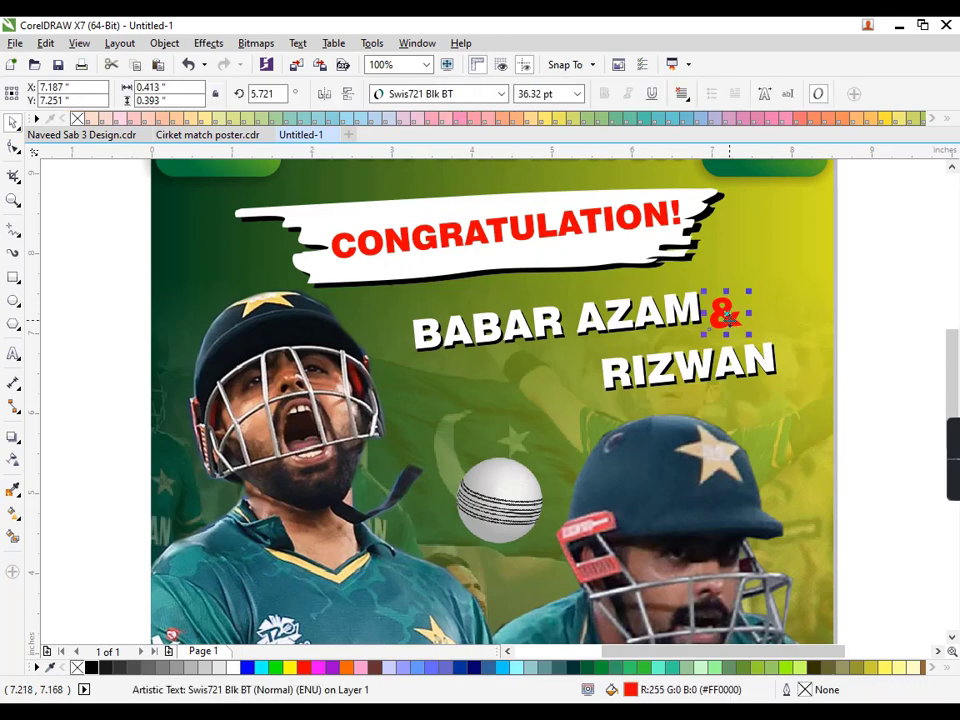
{"action": "key", "text": "Up"}
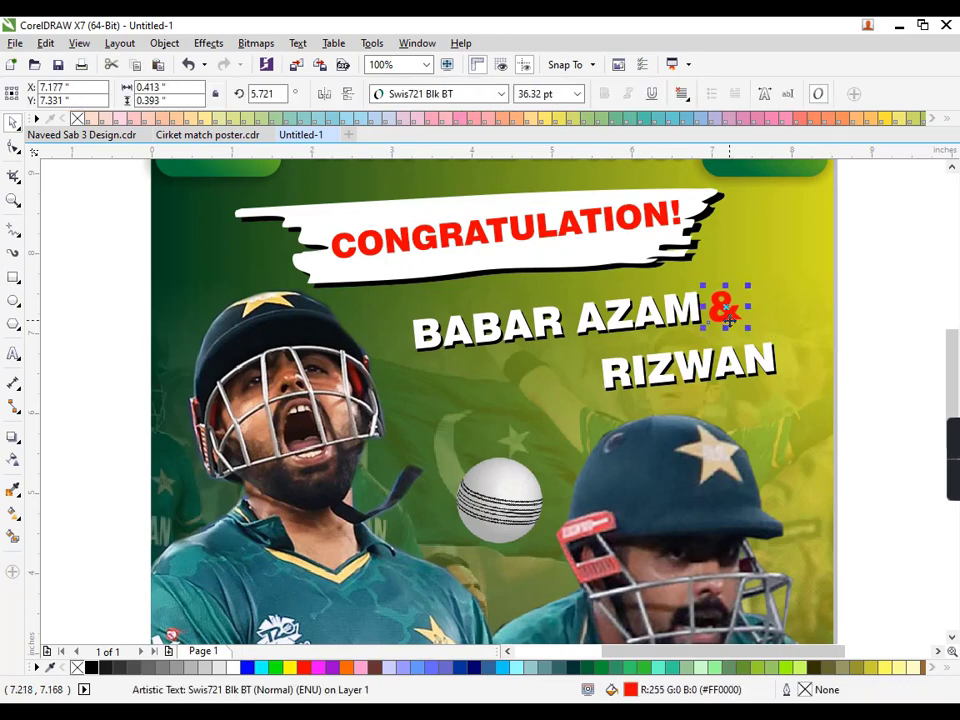
{"action": "key", "text": "F12"}
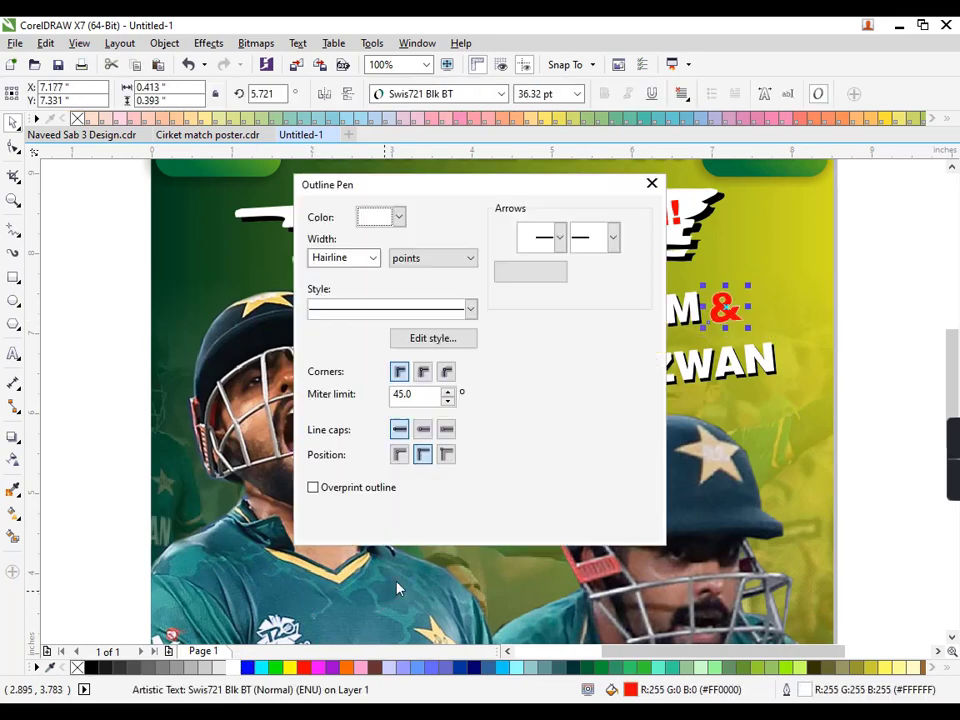
{"action": "left_click", "coordinate": [371, 258]}
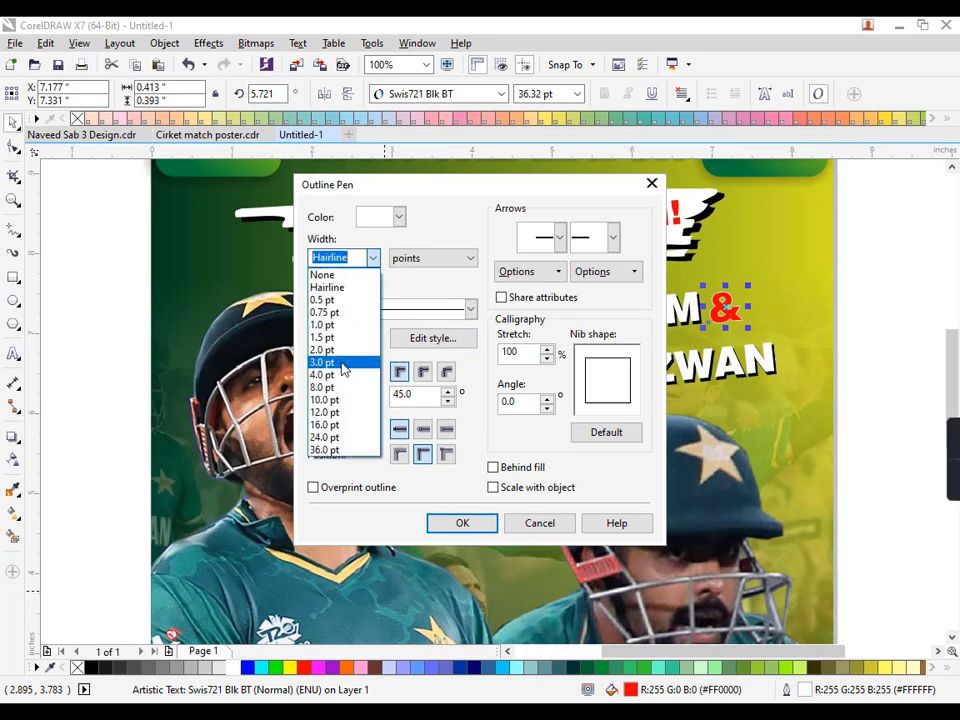
{"action": "left_click", "coordinate": [335, 349]}
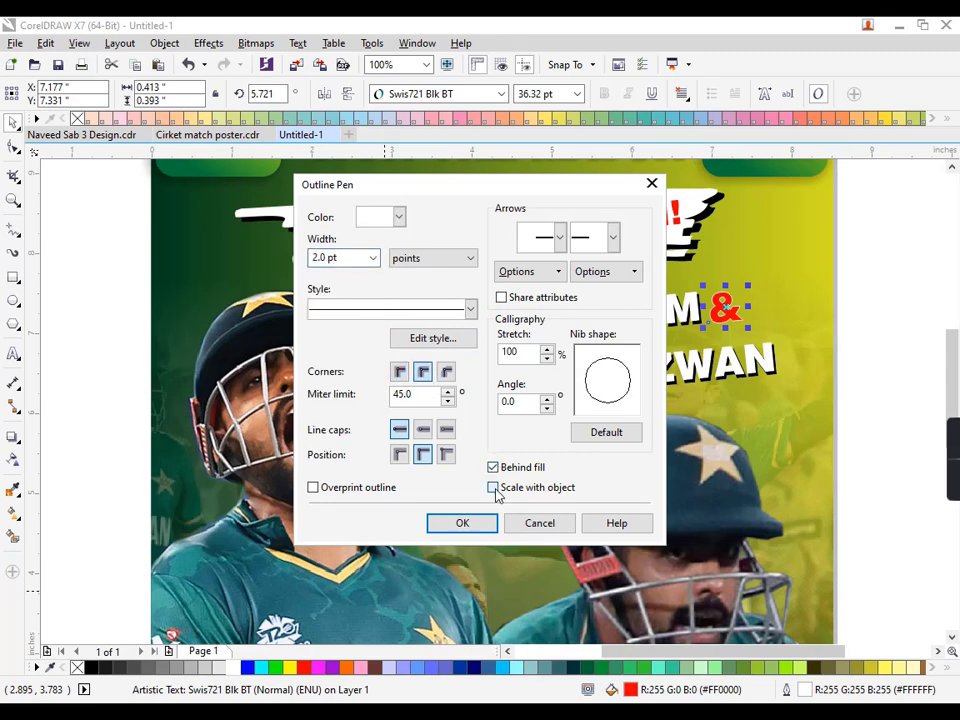
{"action": "left_click", "coordinate": [478, 522]}
{"action": "left_click", "coordinate": [868, 415]}
Enlarge the white cricket ball slightly and move it up a little between the two players
{"action": "scroll", "coordinate": [868, 415], "scroll_direction": "down", "scroll_amount": 2}
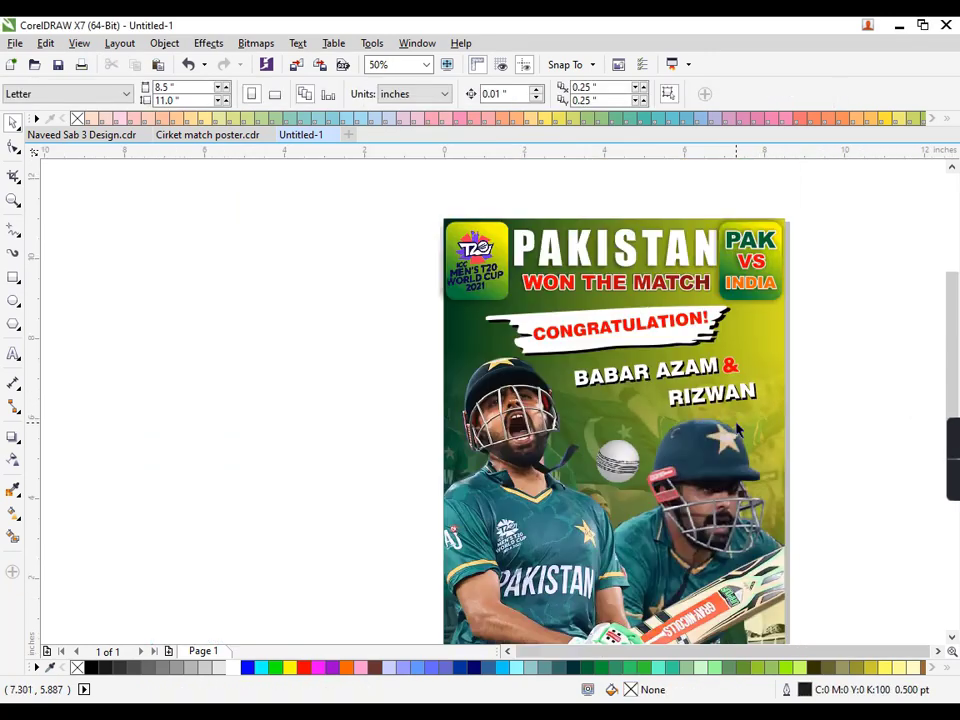
{"action": "key", "text": "shift+F4"}
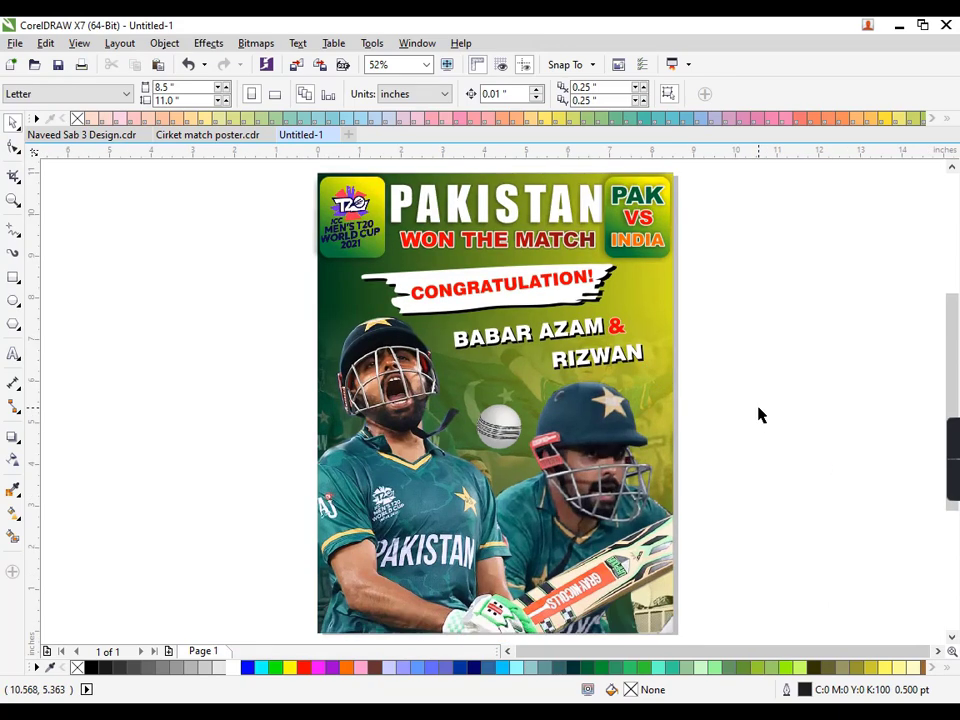
{"action": "left_click", "coordinate": [494, 410]}
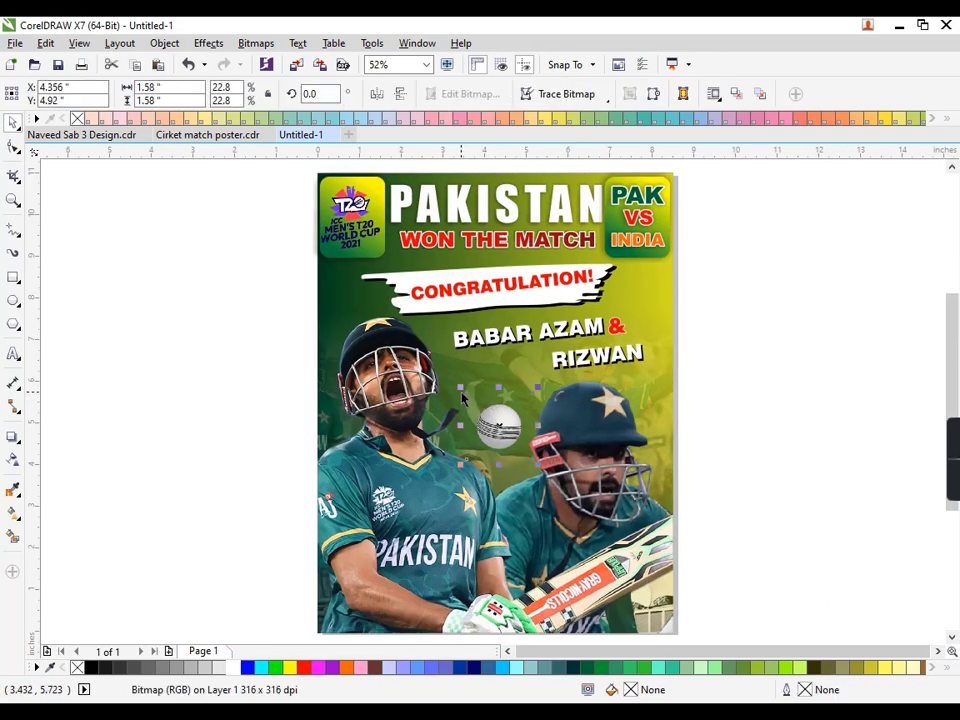
{"action": "left_click_drag", "start_coordinate": [460, 388], "coordinate": [455, 379]}
{"action": "left_click_drag", "start_coordinate": [504, 420], "coordinate": [507, 411]}
{"action": "left_click", "coordinate": [754, 401]}
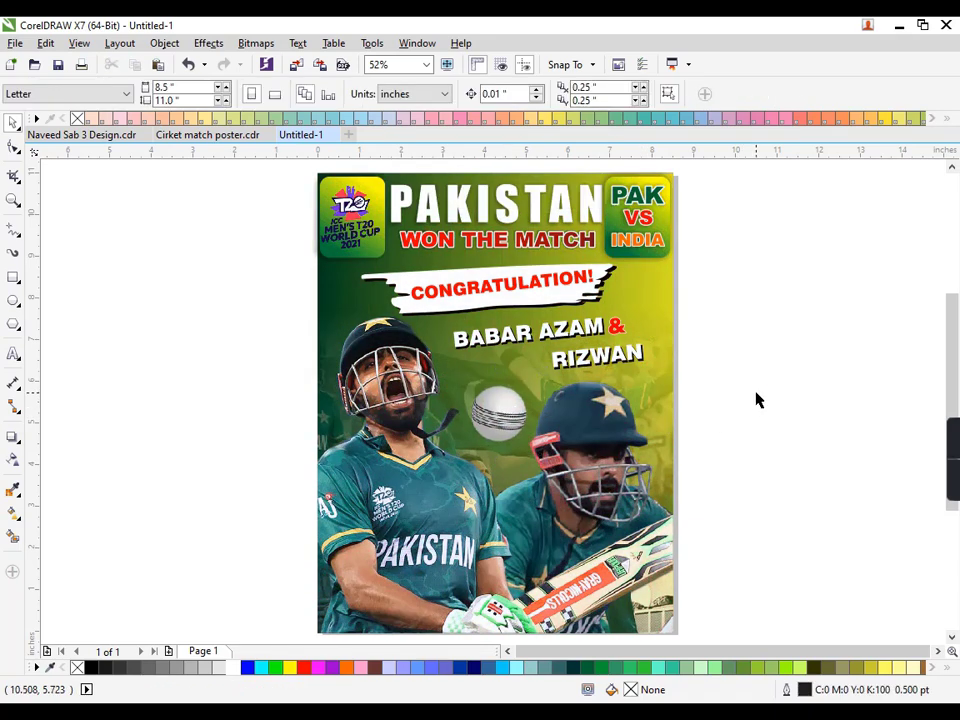